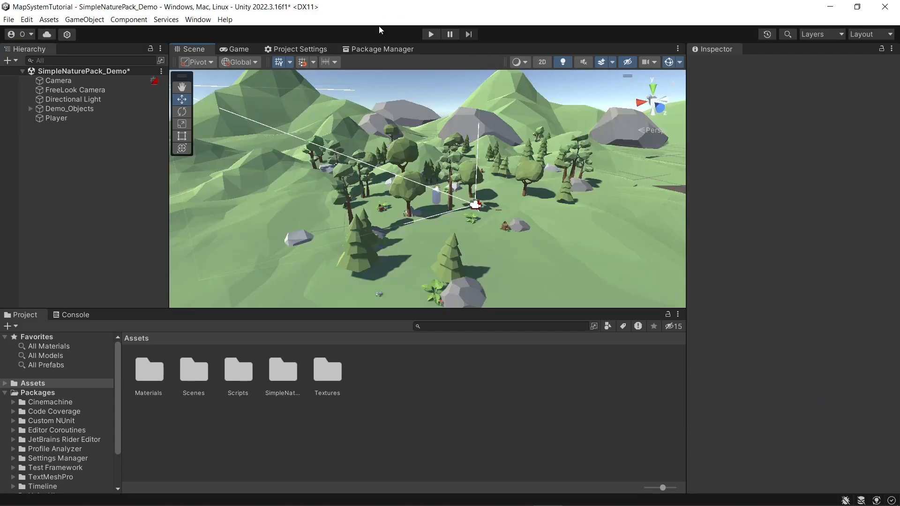
Step: Run the scene and walk the player capsule around the landscape to examine its movement and follow camera, and stop the run
{"action": "left_click", "coordinate": [431, 34]}
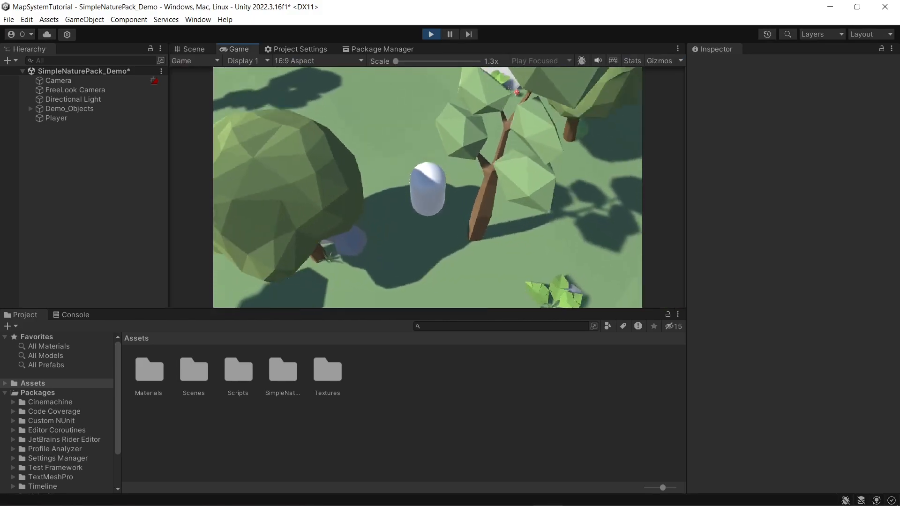
{"action": "key", "text": "w"}
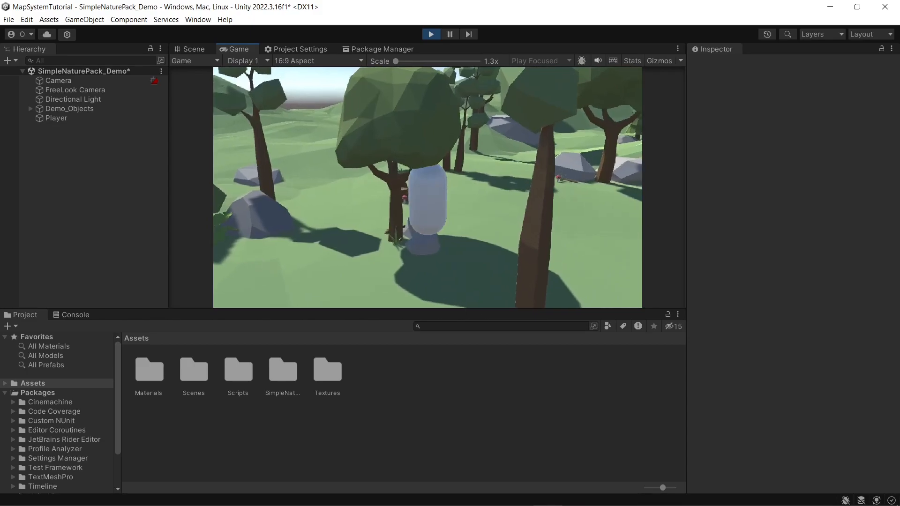
{"action": "key", "text": "w"}
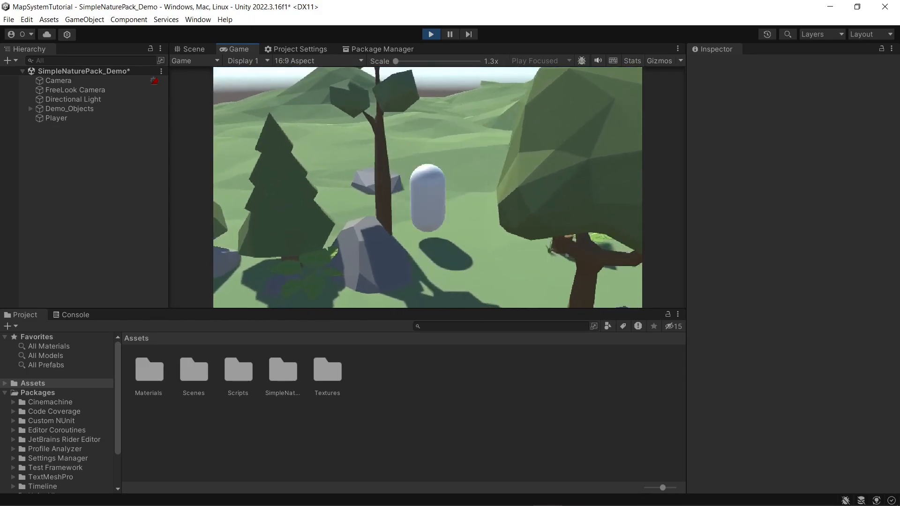
{"action": "key", "text": "w"}
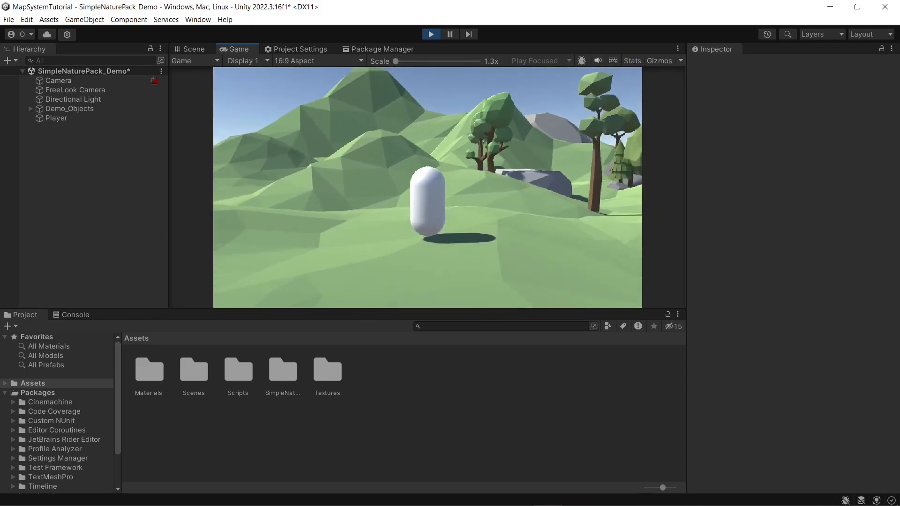
{"action": "key", "text": "w"}
{"action": "key", "text": "w"}
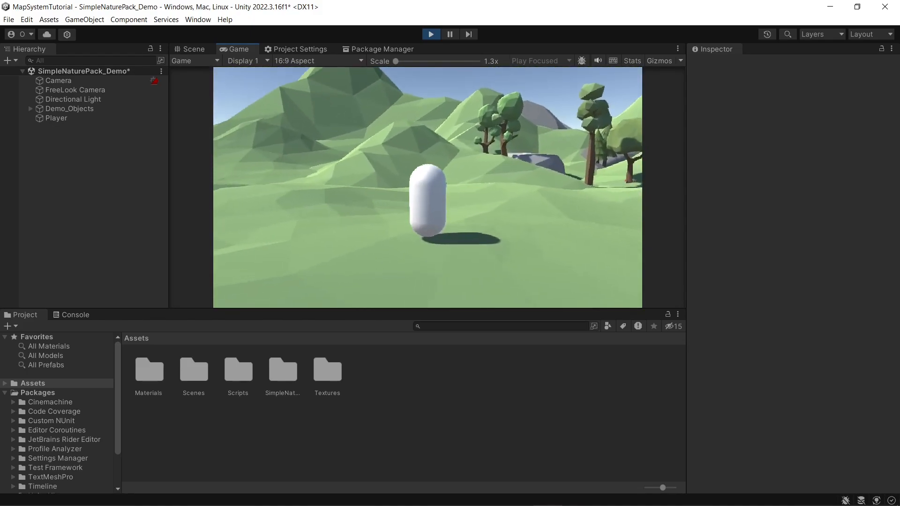
{"action": "key", "text": "w"}
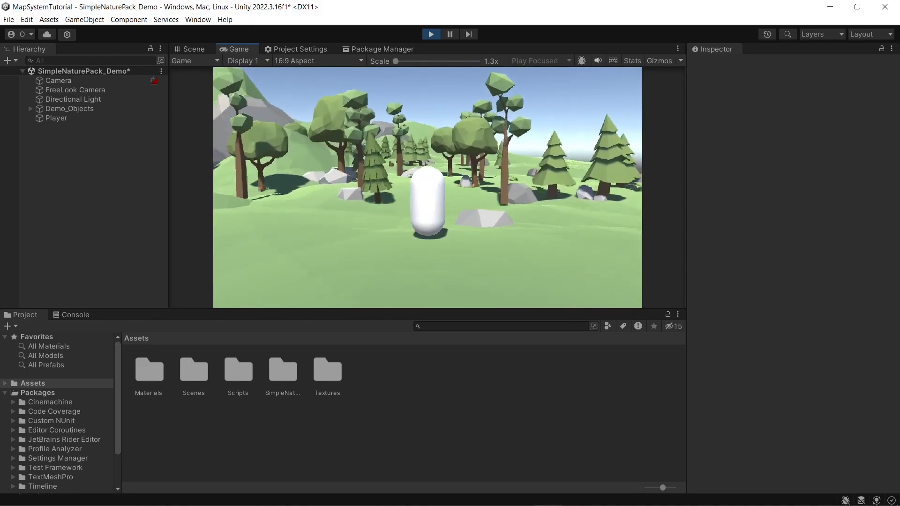
{"action": "key", "text": "w"}
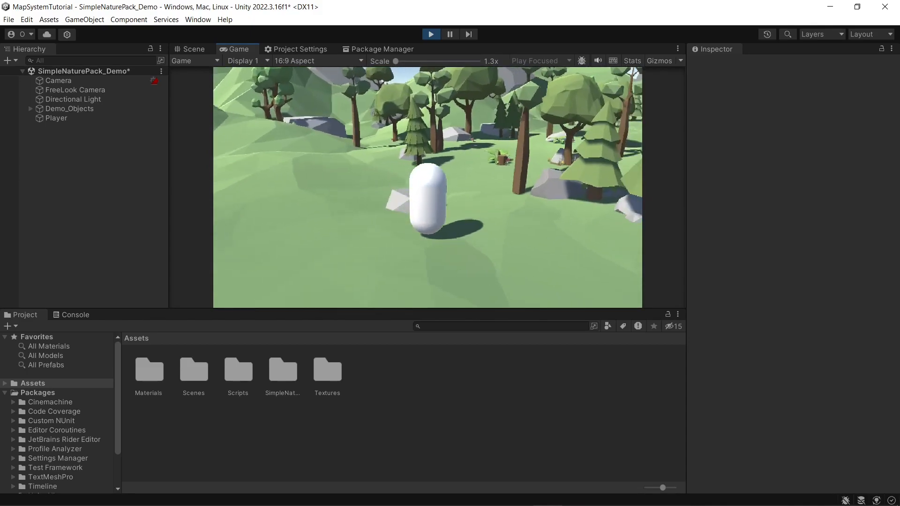
{"action": "left_click", "coordinate": [432, 34]}
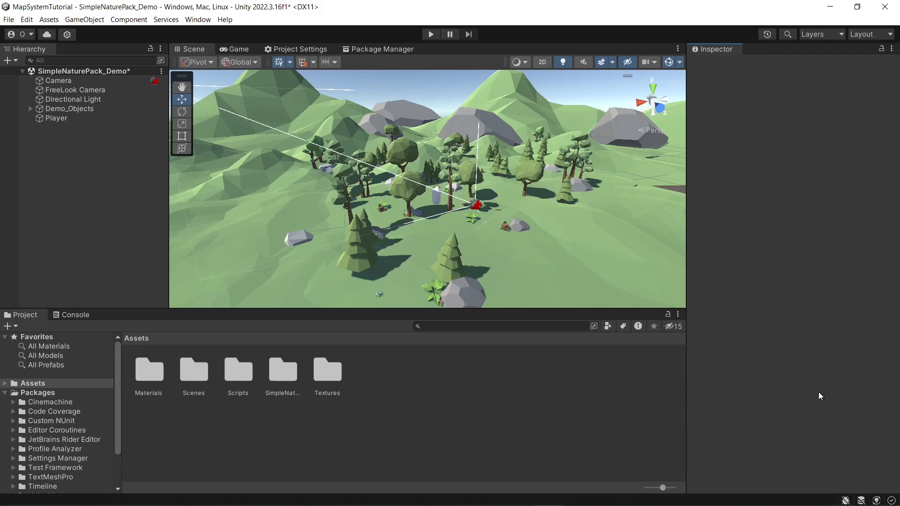
Step: Add a new camera to the scene and name it MinimapCamera
{"action": "right_click", "coordinate": [92, 154]}
{"action": "left_click", "coordinate": [146, 391]}
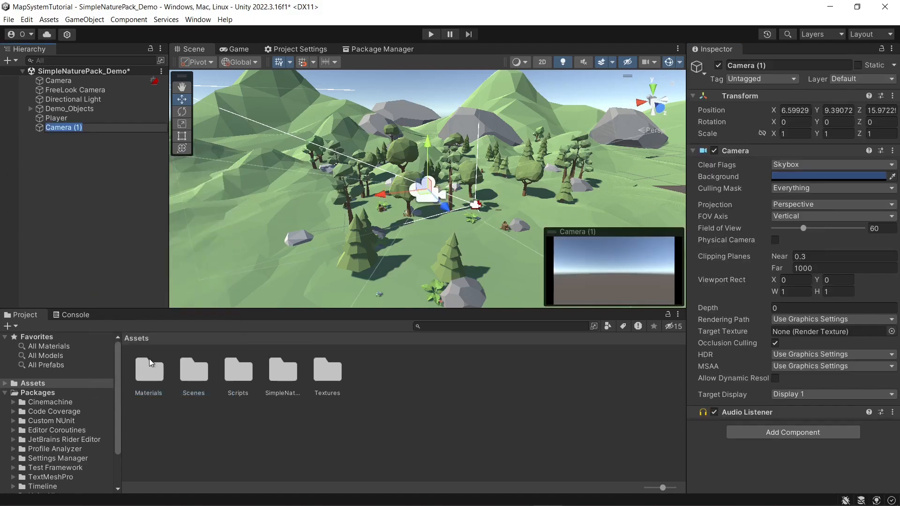
{"action": "left_click", "coordinate": [81, 195]}
{"action": "left_click", "coordinate": [61, 130]}
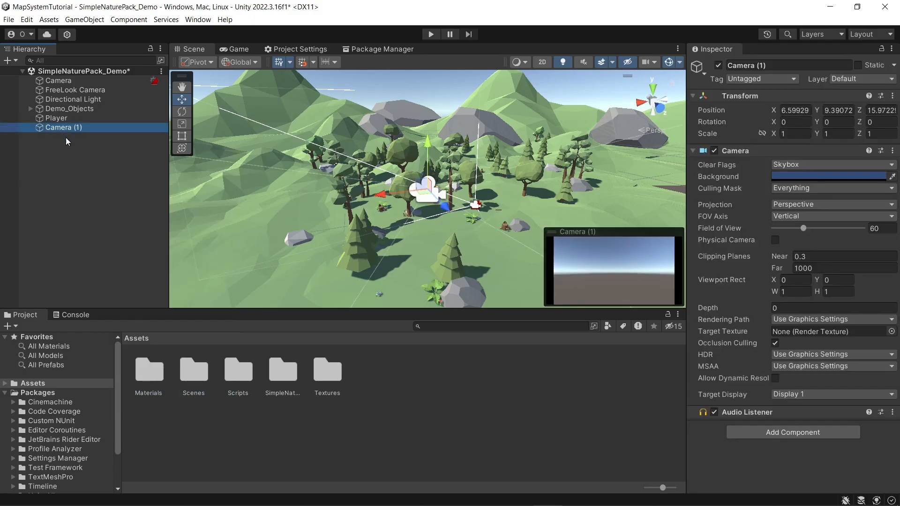
{"action": "left_click", "coordinate": [762, 66]}
{"action": "type", "text": "M"}
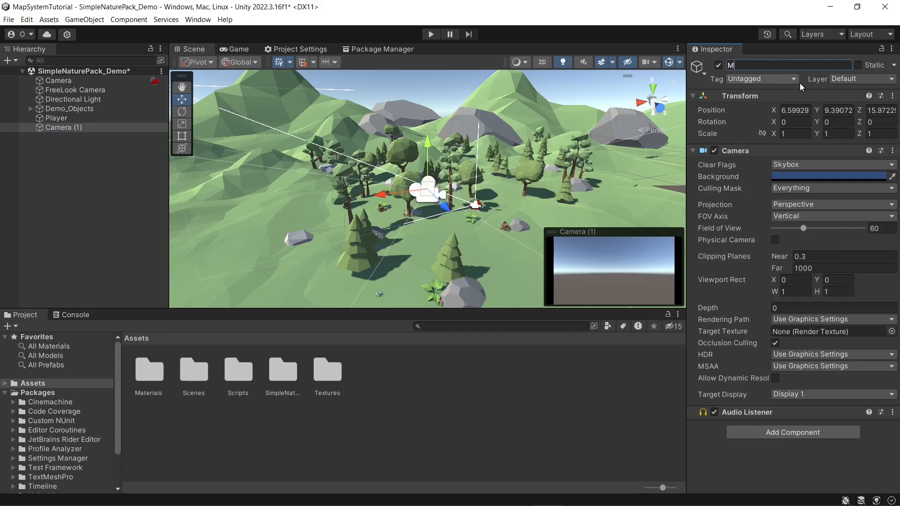
{"action": "type", "text": "inimapCamera"}
{"action": "key", "text": "Return"}
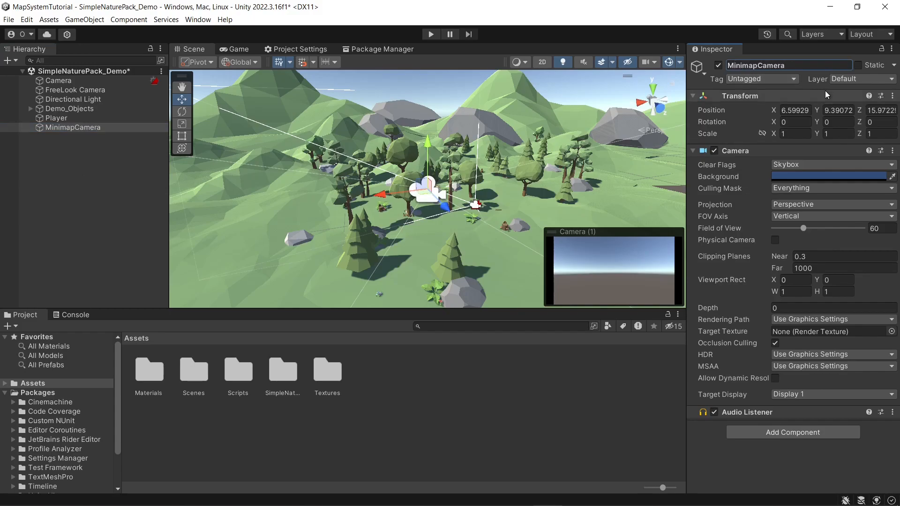
Step: Reset the MinimapCamera's transform, raise it to a Y position of about 7.56 and set its X rotation to 90
{"action": "right_click", "coordinate": [811, 92]}
{"action": "left_click", "coordinate": [805, 99]}
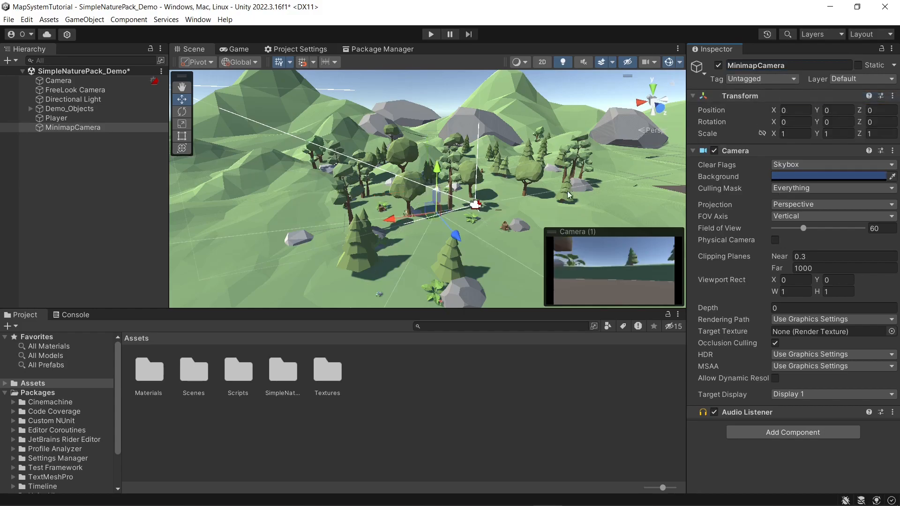
{"action": "left_click_drag", "start_coordinate": [440, 139], "coordinate": [444, 104]}
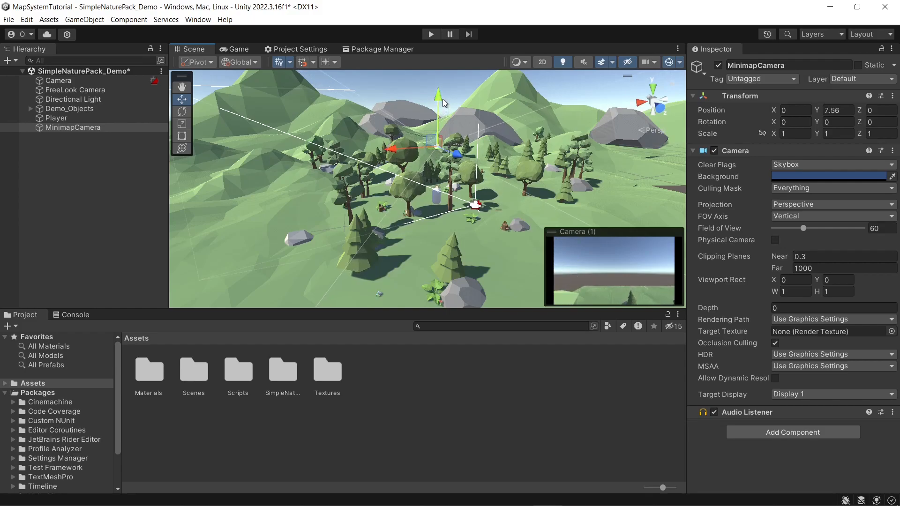
{"action": "left_click", "coordinate": [797, 121]}
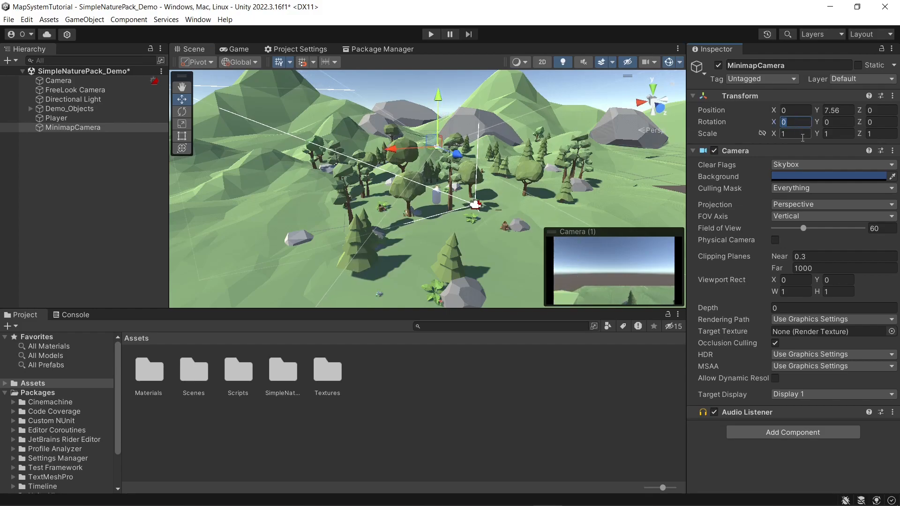
{"action": "type", "text": "90"}
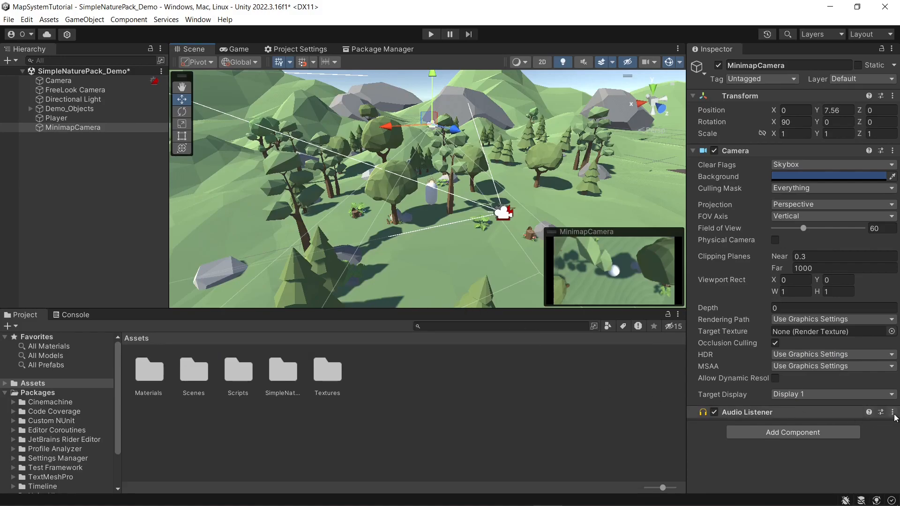
Step: Inspect the main Camera's components and run the scene briefly to check the Console for audio listener messages
{"action": "left_click", "coordinate": [58, 80]}
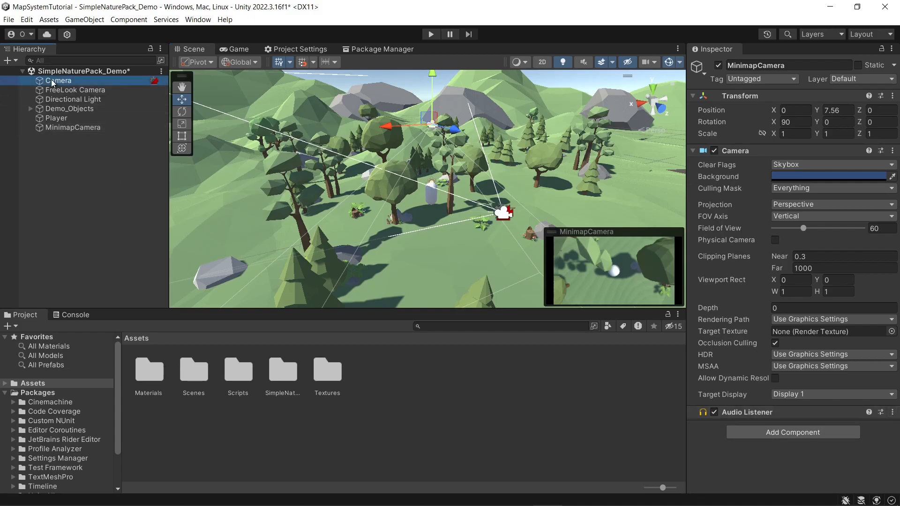
{"action": "scroll", "coordinate": [765, 313], "scroll_direction": "down", "scroll_amount": 3}
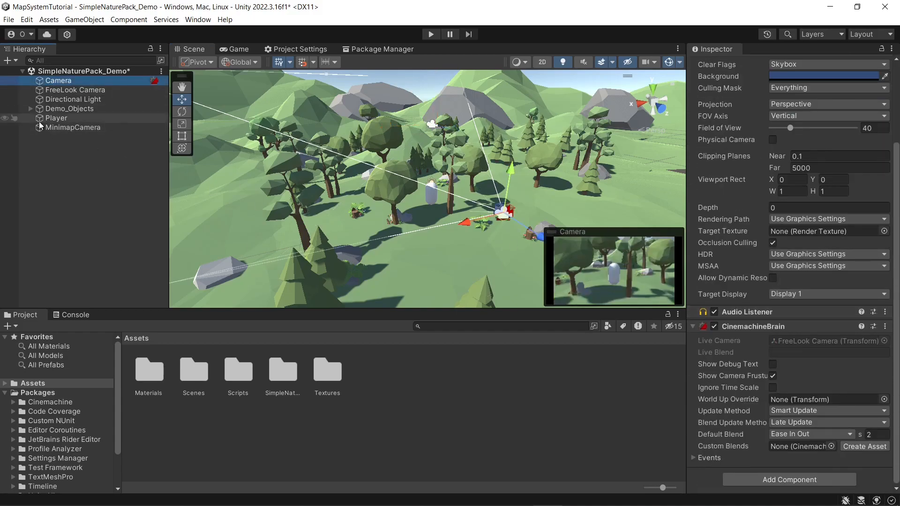
{"action": "left_click", "coordinate": [430, 34]}
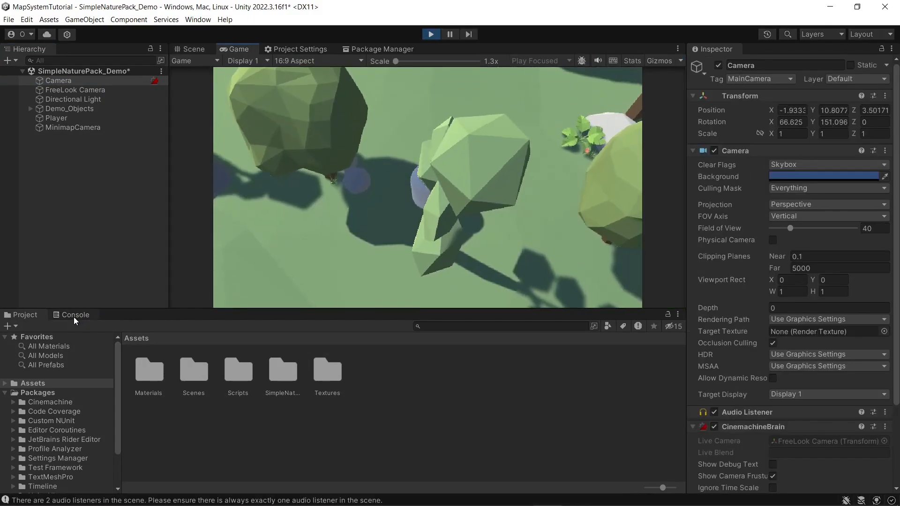
{"action": "left_click", "coordinate": [74, 317]}
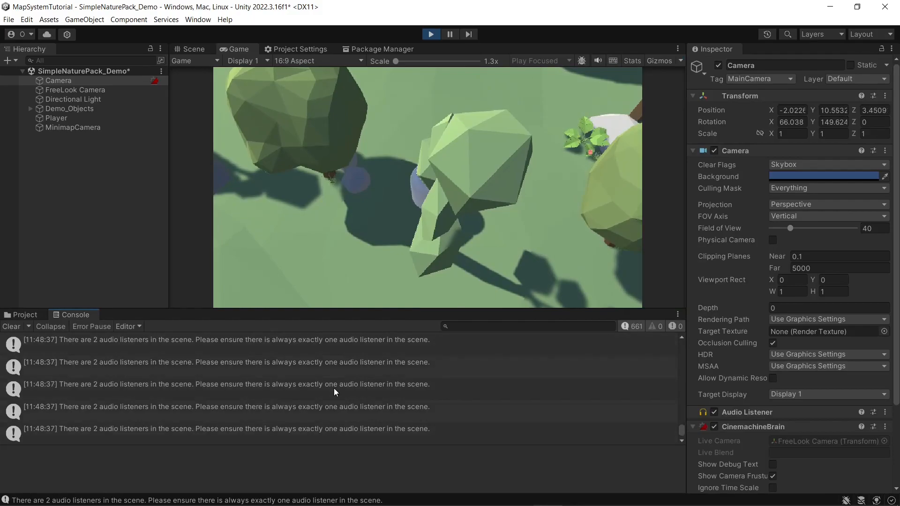
{"action": "left_click", "coordinate": [431, 34]}
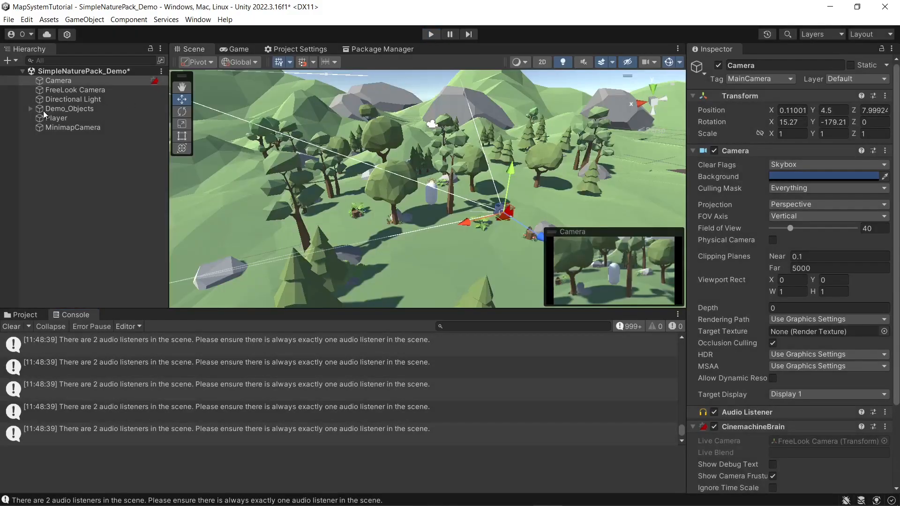
Step: Remove the Audio Listener component from the MinimapCamera
{"action": "left_click", "coordinate": [73, 127]}
{"action": "left_click", "coordinate": [892, 412]}
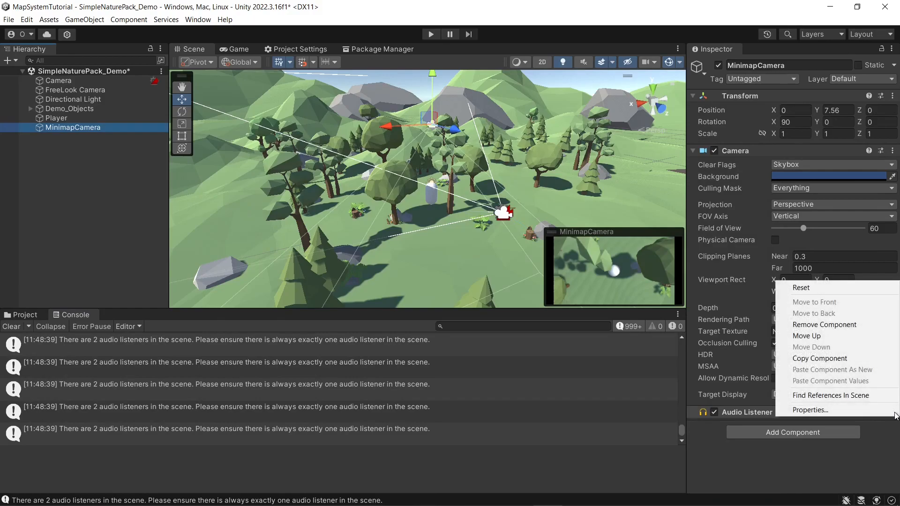
{"action": "left_click", "coordinate": [816, 324]}
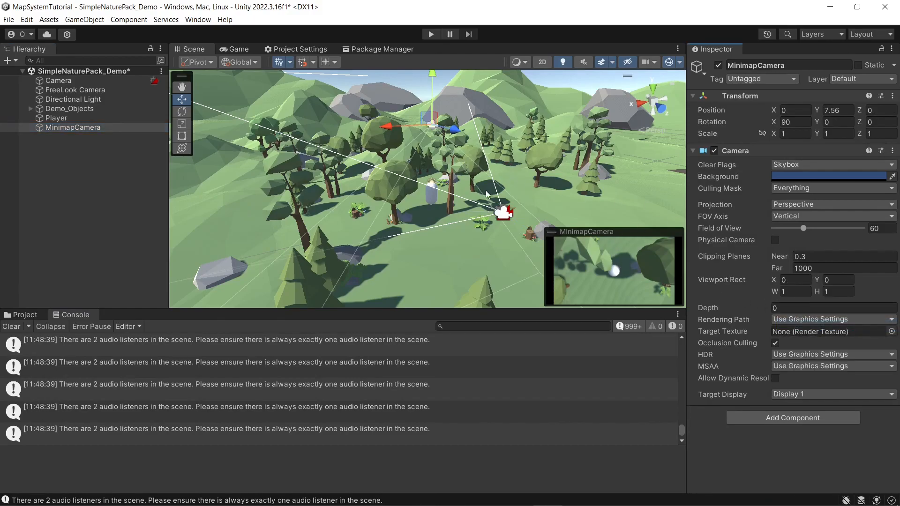
{"action": "left_click", "coordinate": [822, 205]}
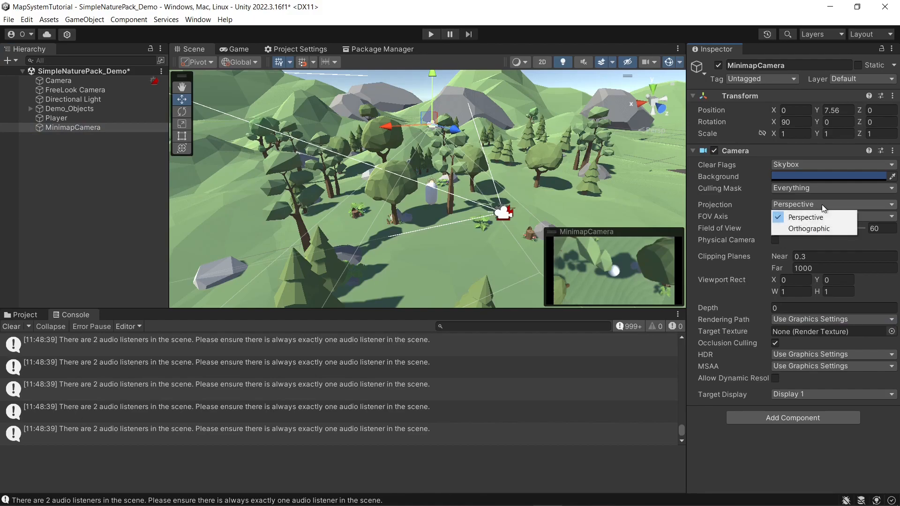
{"action": "left_click", "coordinate": [655, 193]}
{"action": "left_click", "coordinate": [656, 194]}
{"action": "right_click_drag", "start_coordinate": [656, 193], "coordinate": [452, 177]}
{"action": "key", "text": "w"}
{"action": "key", "text": "s"}
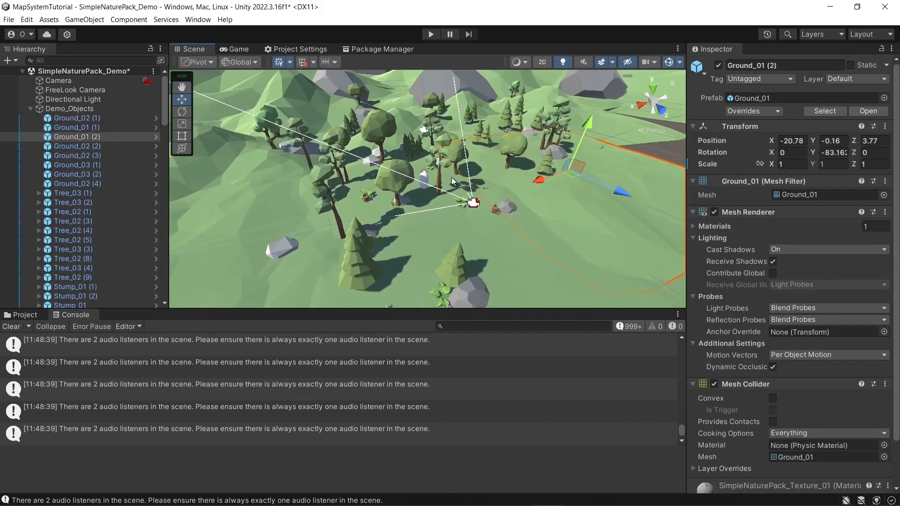
{"action": "left_click", "coordinate": [31, 109]}
{"action": "left_click", "coordinate": [75, 127]}
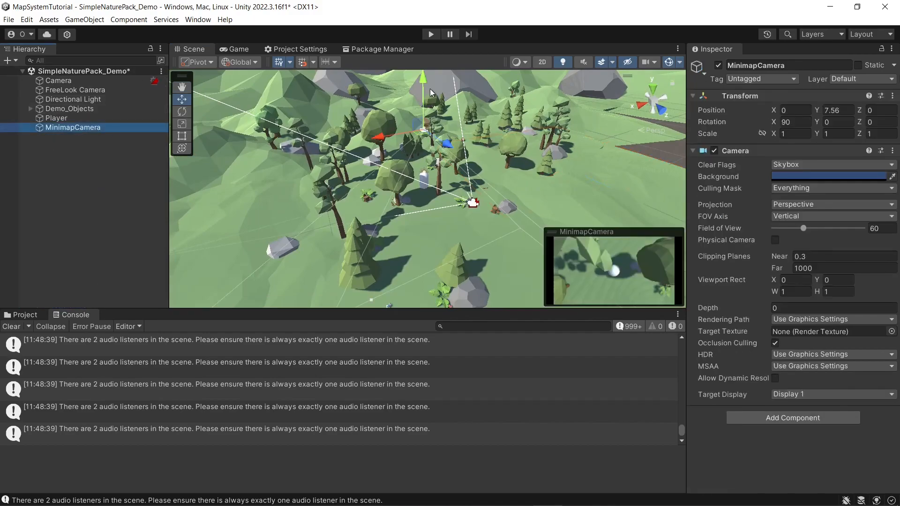
Step: Try moving the MinimapCamera to about Y 20.08 and Z -6.44 in perspective projection, and undo both moves
{"action": "right_click_drag", "start_coordinate": [480, 167], "coordinate": [449, 182]}
{"action": "key", "text": "s"}
{"action": "left_click_drag", "start_coordinate": [431, 129], "coordinate": [432, 43]}
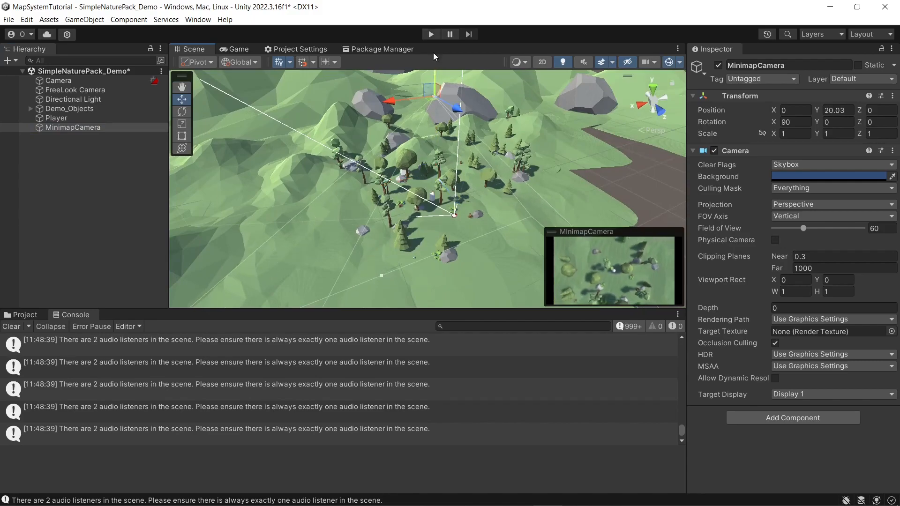
{"action": "left_click_drag", "start_coordinate": [459, 107], "coordinate": [445, 88]}
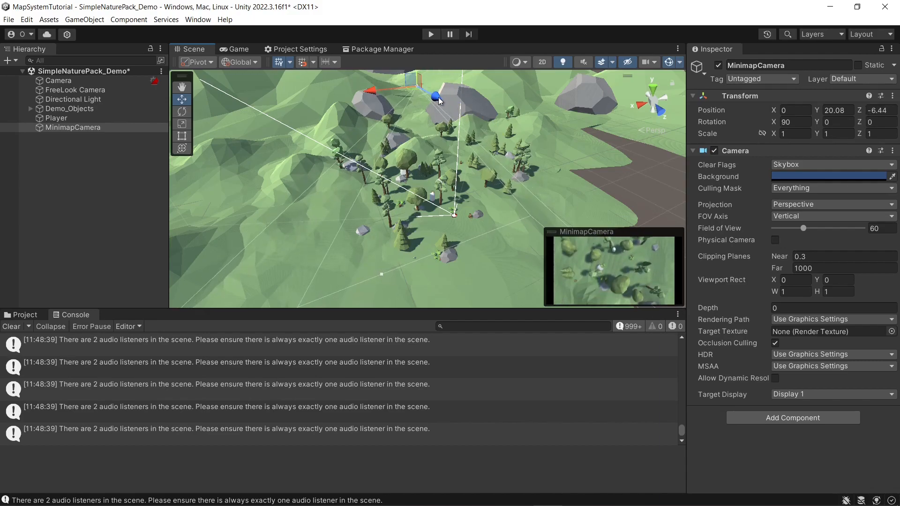
{"action": "key", "text": "ctrl+z"}
{"action": "key", "text": "ctrl+z"}
{"action": "key", "text": "w"}
{"action": "right_click_drag", "start_coordinate": [483, 218], "coordinate": [486, 217]}
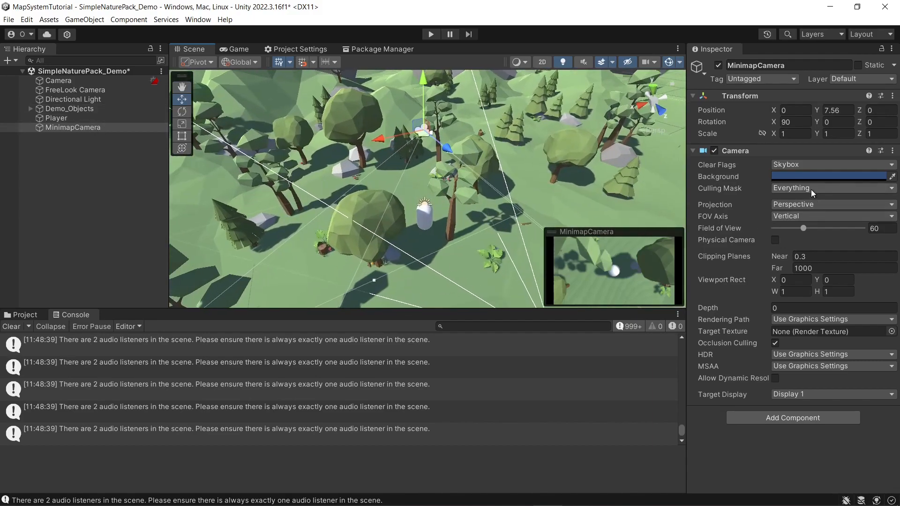
Step: Set the MinimapCamera's projection to Orthographic and raise it to a Y position of about 16.34, keeping Z at 0
{"action": "left_click", "coordinate": [809, 207]}
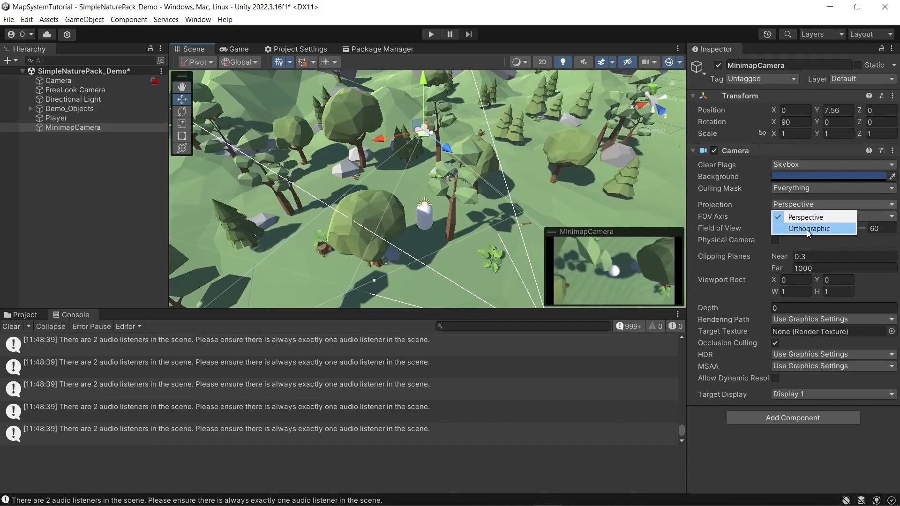
{"action": "left_click", "coordinate": [806, 228]}
{"action": "scroll", "coordinate": [502, 197], "scroll_direction": "down", "scroll_amount": 5}
{"action": "left_click_drag", "start_coordinate": [429, 146], "coordinate": [435, 50]}
{"action": "left_click_drag", "start_coordinate": [455, 125], "coordinate": [435, 122]}
{"action": "key", "text": "ctrl+z"}
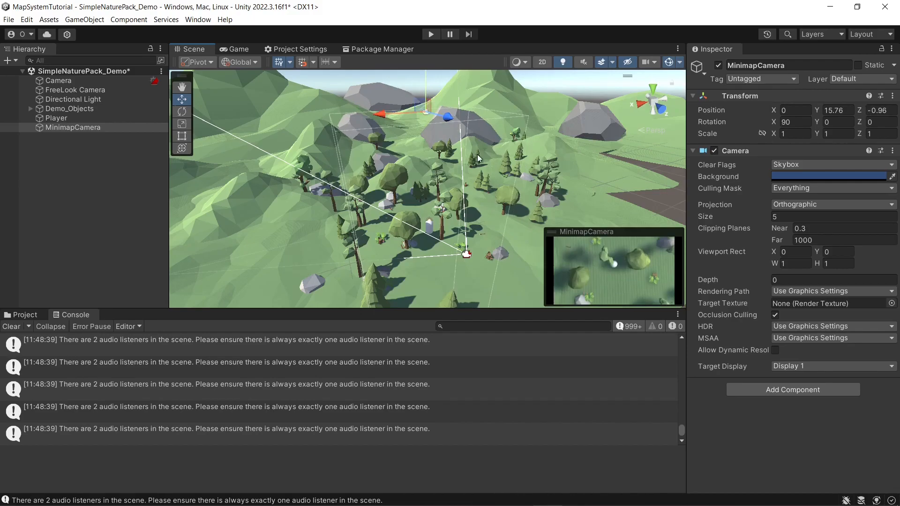
{"action": "scroll", "coordinate": [452, 103], "scroll_direction": "down", "scroll_amount": 1}
{"action": "right_click_drag", "start_coordinate": [452, 102], "coordinate": [449, 83]}
{"action": "mouse_move", "coordinate": [435, 91]}
{"action": "left_mouse_down"}
{"action": "mouse_move", "coordinate": [441, 152]}
{"action": "mouse_move", "coordinate": [451, 86]}
{"action": "left_mouse_up"}
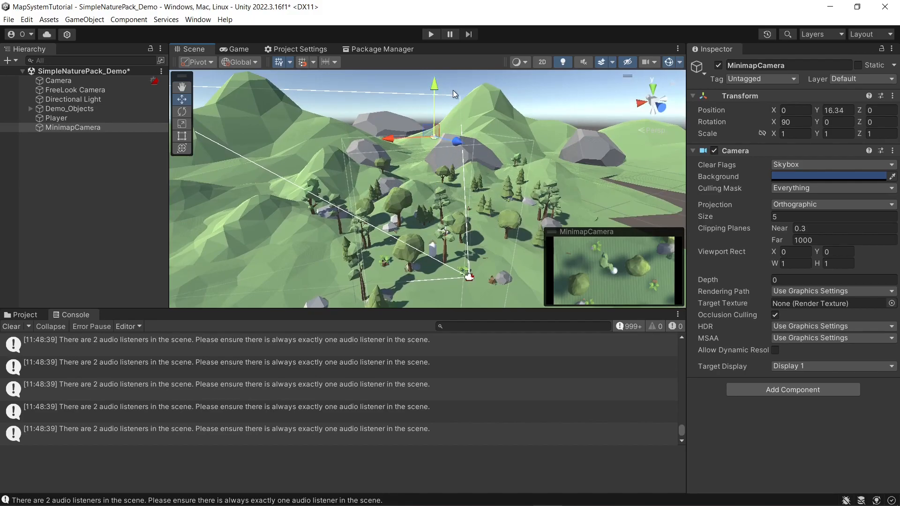
Step: Raise the MinimapCamera high above the terrain by setting its Y position to 50
{"action": "key", "text": "w"}
{"action": "right_click_drag", "start_coordinate": [538, 177], "coordinate": [546, 160]}
{"action": "key", "text": "s"}
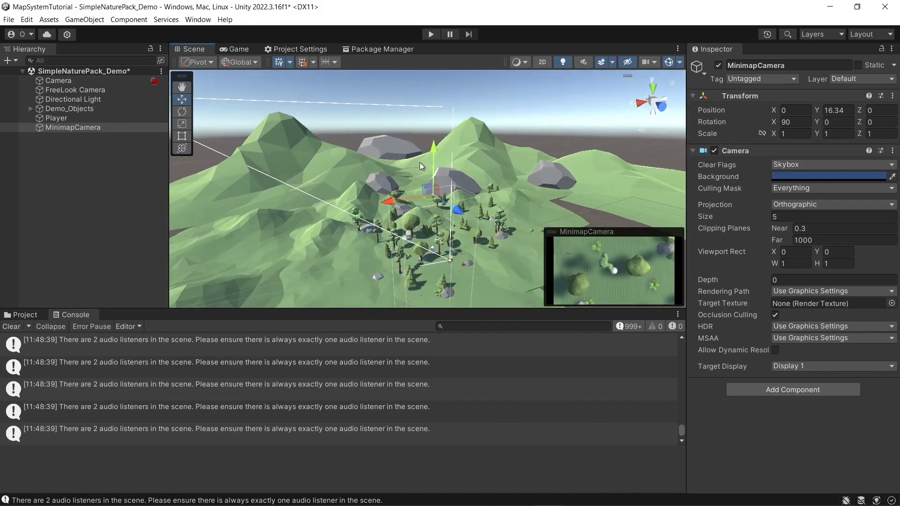
{"action": "left_click_drag", "start_coordinate": [437, 151], "coordinate": [436, 46]}
{"action": "mouse_move", "coordinate": [508, 164]}
{"action": "right_mouse_down"}
{"action": "mouse_move", "coordinate": [510, 126]}
{"action": "mouse_move", "coordinate": [509, 210]}
{"action": "mouse_move", "coordinate": [504, 181]}
{"action": "right_mouse_up"}
{"action": "key", "text": "w"}
{"action": "key", "text": "s"}
{"action": "left_click_drag", "start_coordinate": [433, 131], "coordinate": [445, 109]}
{"action": "right_click_drag", "start_coordinate": [539, 176], "coordinate": [469, 187]}
{"action": "key", "text": "w"}
{"action": "key", "text": "d"}
{"action": "left_click", "coordinate": [835, 111]}
{"action": "type", "text": "50"}
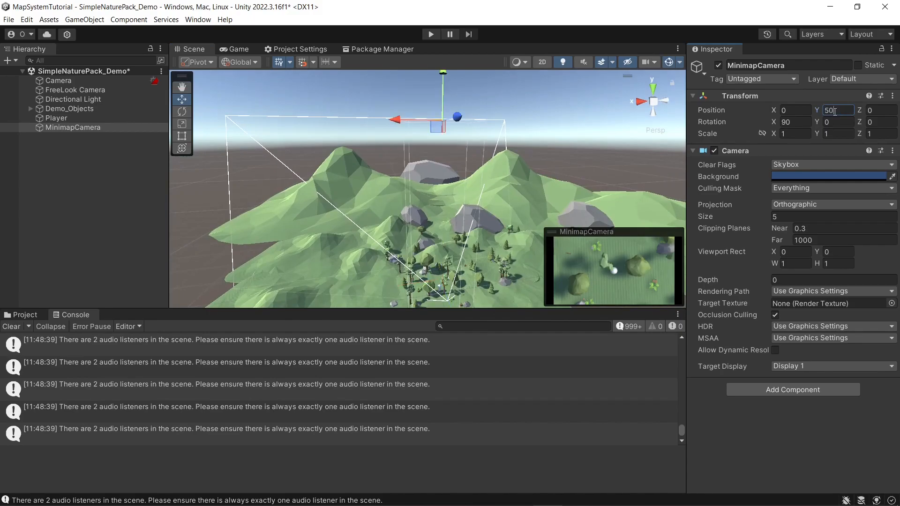
{"action": "right_click_drag", "start_coordinate": [458, 190], "coordinate": [493, 218]}
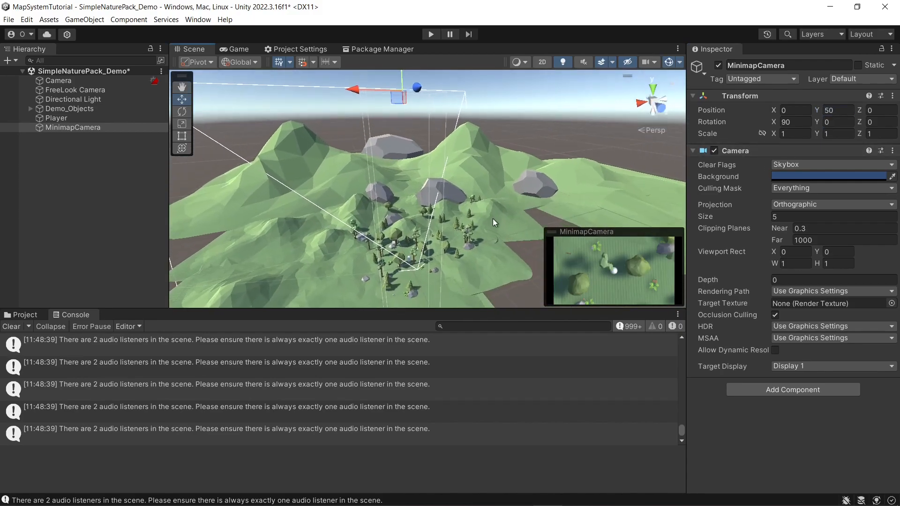
Step: Try orthographic sizes of 10 and 2 on the MinimapCamera, and restore its size to 5
{"action": "right_click_drag", "start_coordinate": [550, 182], "coordinate": [535, 171]}
{"action": "left_click", "coordinate": [780, 217]}
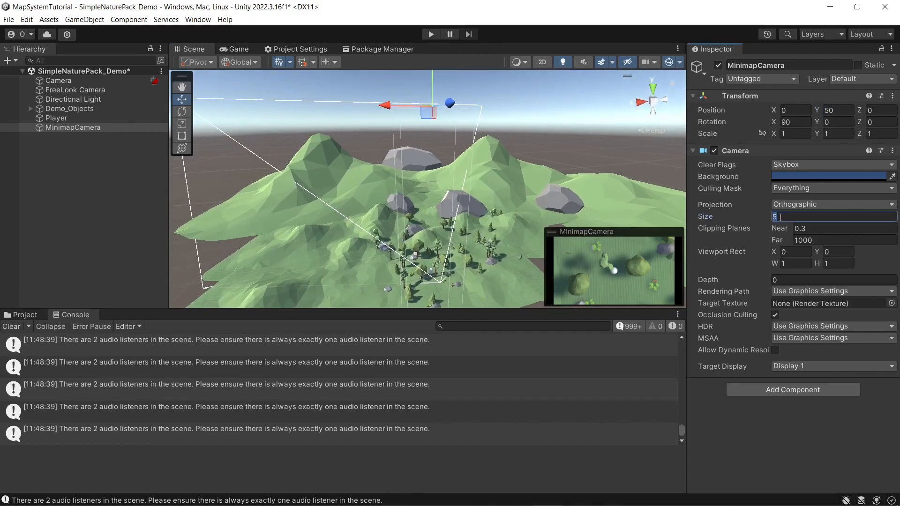
{"action": "type", "text": "10"}
{"action": "double_click", "coordinate": [781, 217]}
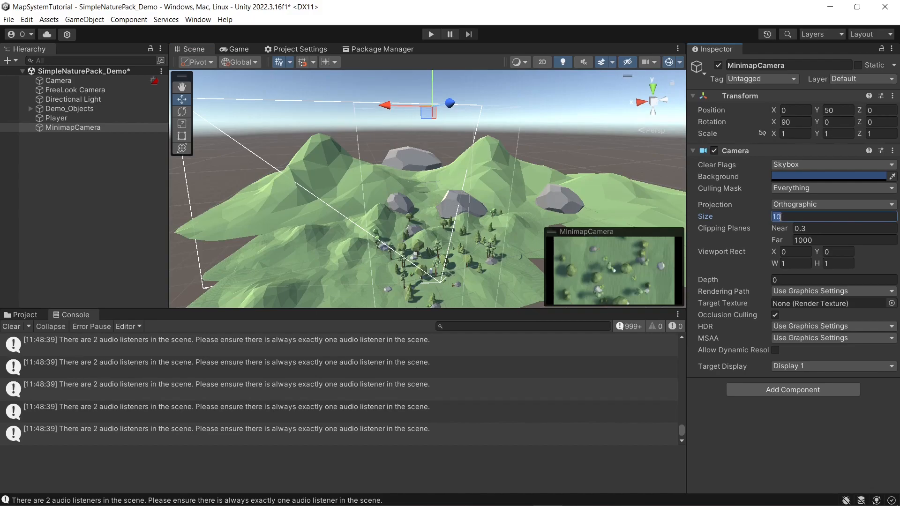
{"action": "type", "text": "2"}
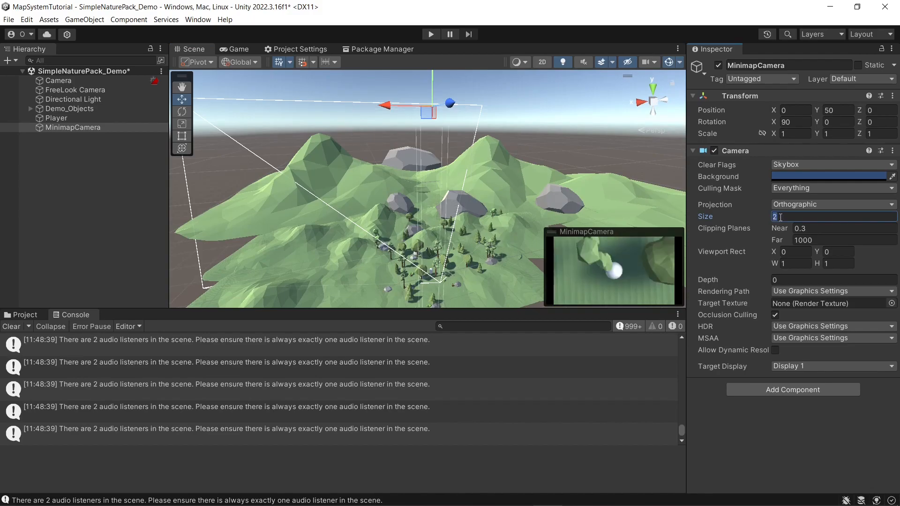
{"action": "type", "text": "5"}
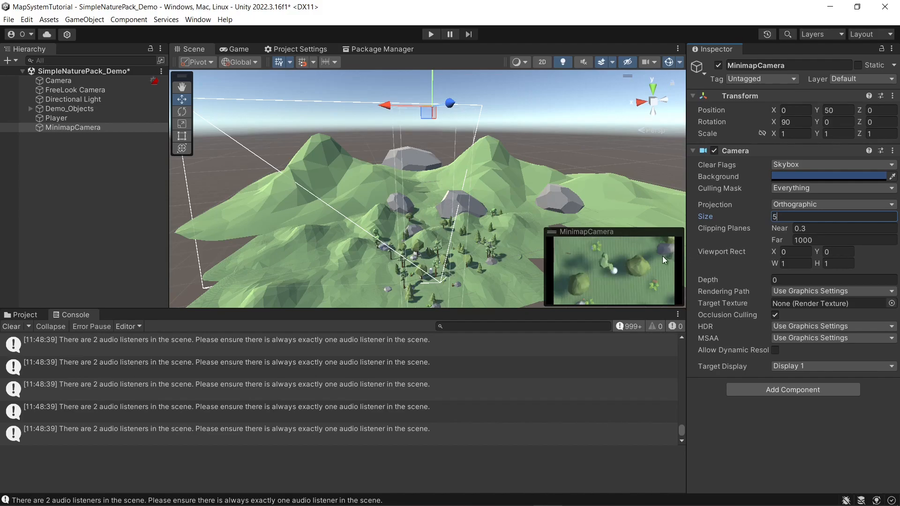
{"action": "left_click", "coordinate": [626, 121]}
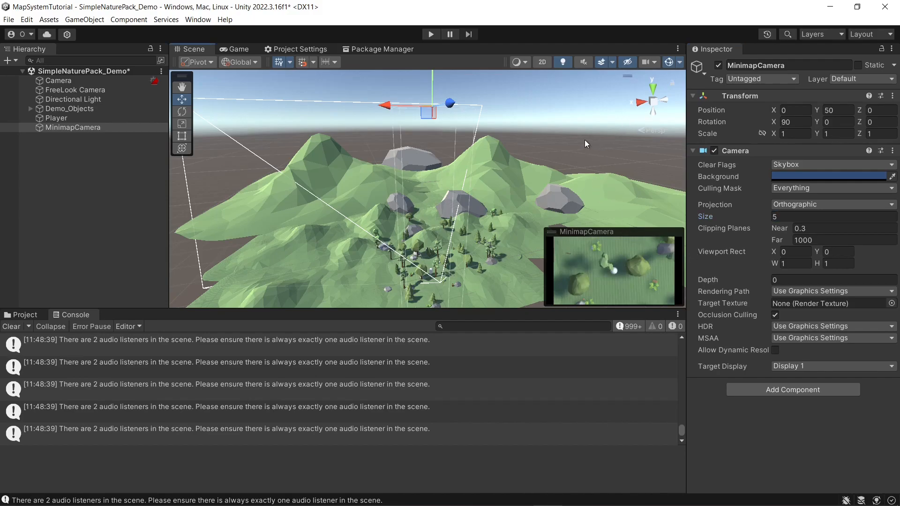
{"action": "mouse_move", "coordinate": [586, 148]}
{"action": "right_mouse_down"}
{"action": "mouse_move", "coordinate": [588, 184]}
{"action": "mouse_move", "coordinate": [582, 143]}
{"action": "right_mouse_up"}
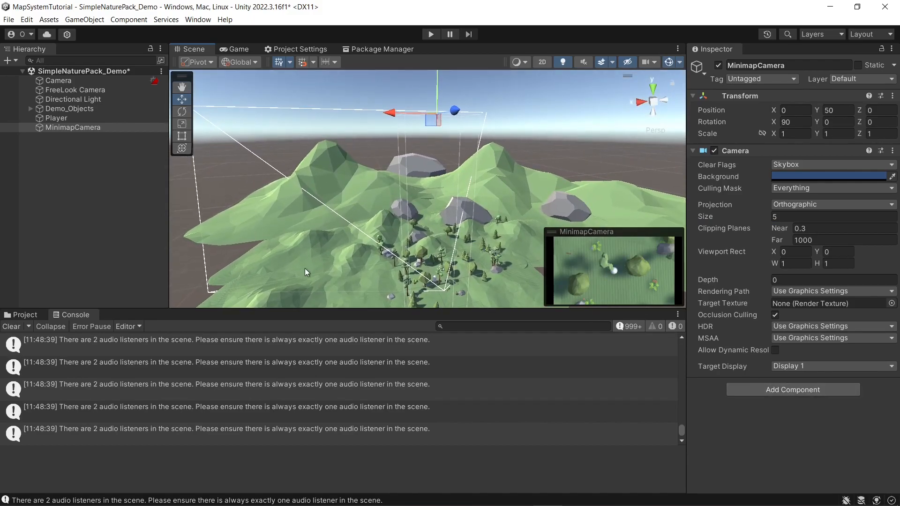
Step: Create a C# script named MinimapCamera in the Assets/Scripts folder and open it for editing
{"action": "left_click", "coordinate": [25, 316]}
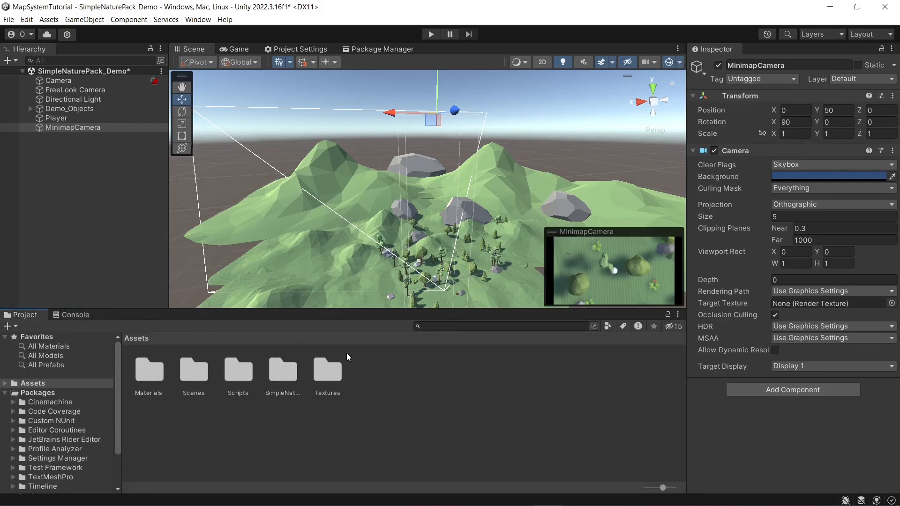
{"action": "double_click", "coordinate": [236, 373]}
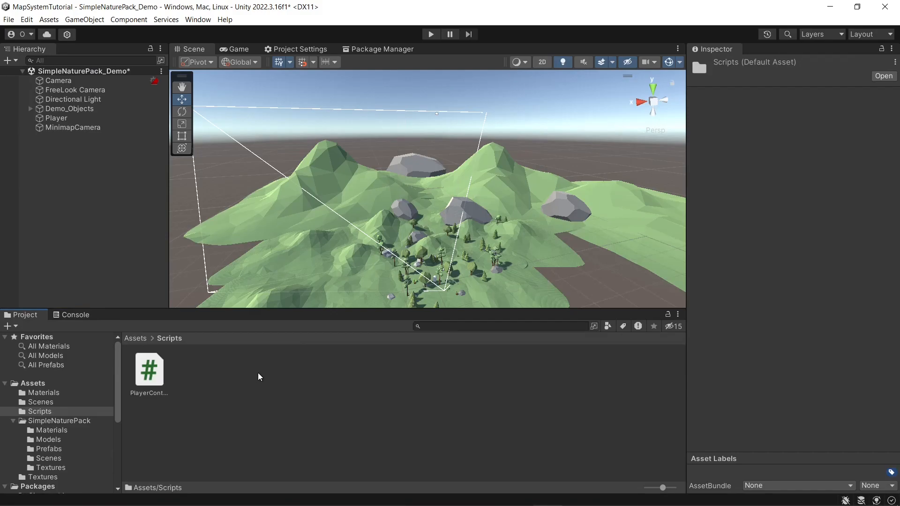
{"action": "right_click", "coordinate": [258, 373]}
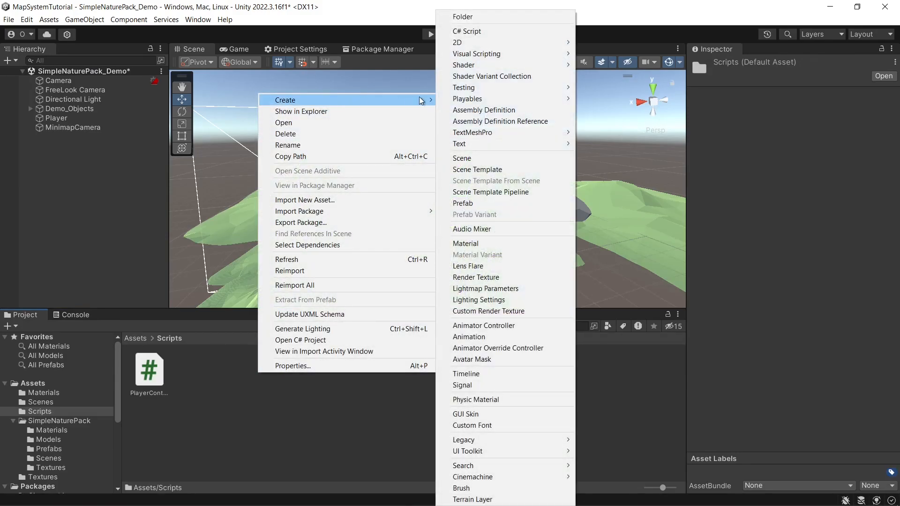
{"action": "left_click", "coordinate": [462, 32]}
{"action": "type", "text": "MinimapCamera"}
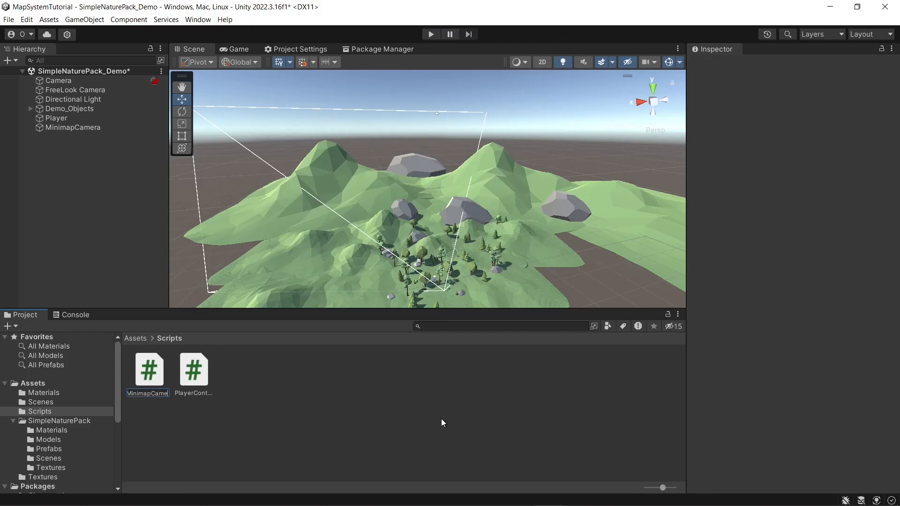
{"action": "key", "text": "Return"}
{"action": "double_click", "coordinate": [153, 372]}
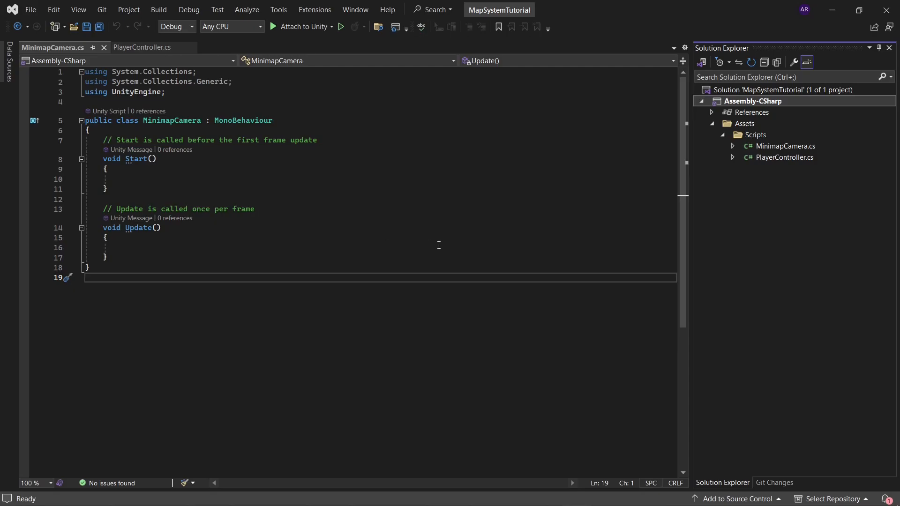
Step: Switch back to Unity, dock the Game view beside the Scene view, and play-test moving the player under the MinimapCamera
{"action": "key", "text": "alt+Tab"}
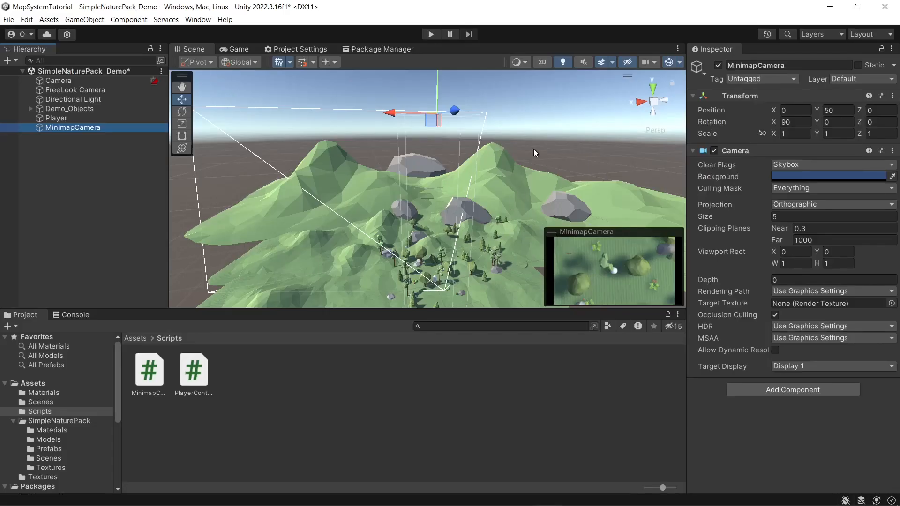
{"action": "left_click_drag", "start_coordinate": [246, 52], "coordinate": [586, 157]}
{"action": "left_click", "coordinate": [430, 35]}
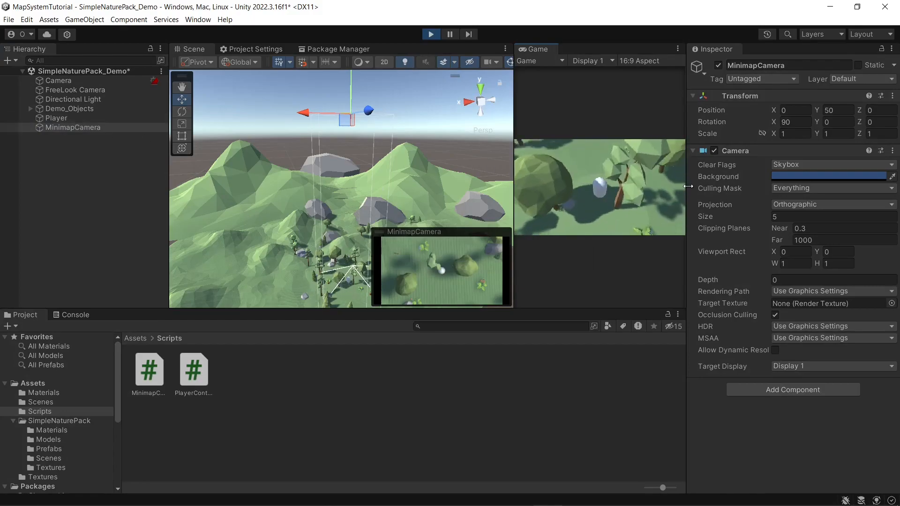
{"action": "key", "text": "w"}
{"action": "key", "text": "w"}
{"action": "key", "text": "w"}
{"action": "key", "text": "w"}
{"action": "key", "text": "w"}
{"action": "key", "text": "Escape"}
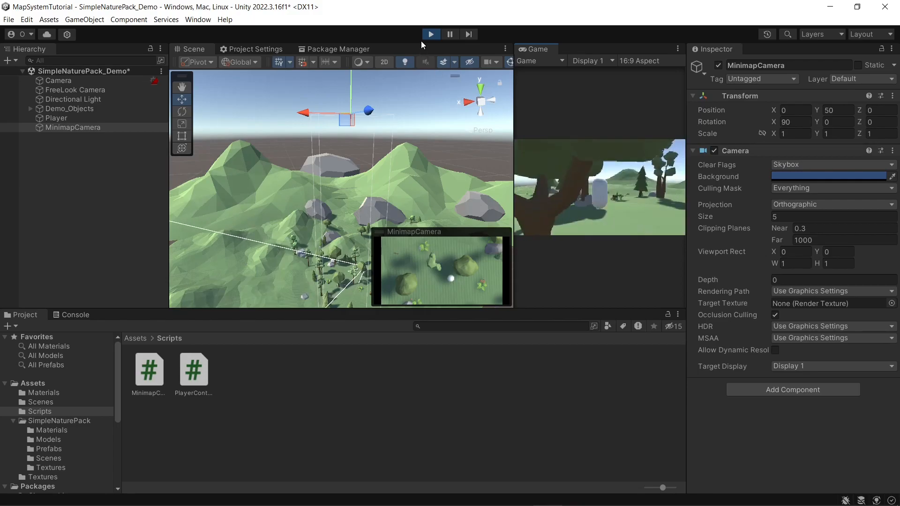
{"action": "left_click", "coordinate": [425, 37]}
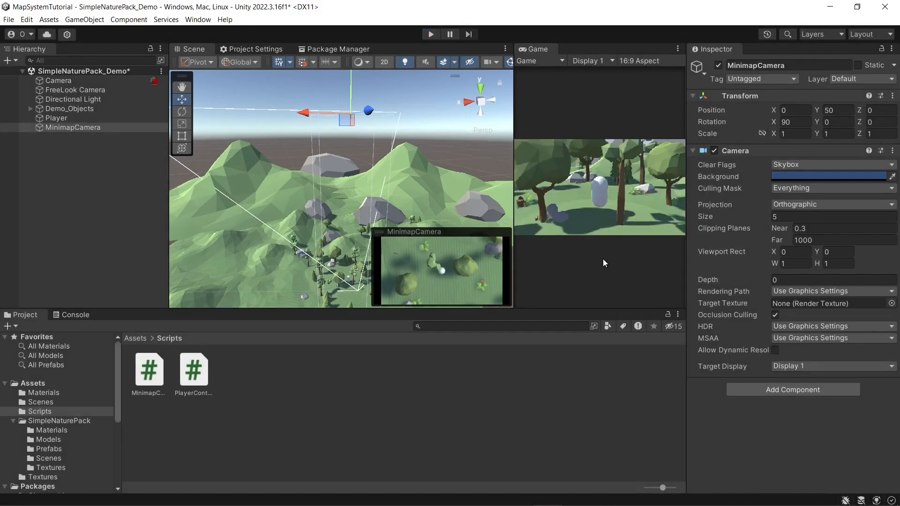
Step: Switch to Visual Studio and start a new field with the [SerializeField] attribute at the beginning of the MinimapCamera class
{"action": "key", "text": "alt+Tab"}
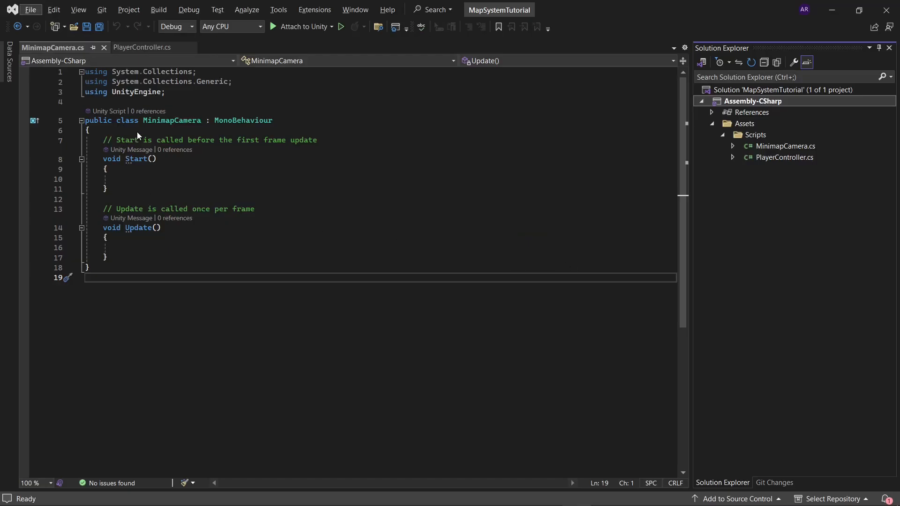
{"action": "left_click", "coordinate": [135, 131]}
{"action": "key", "text": "Return"}
{"action": "key", "text": "Return"}
{"action": "key", "text": "Up"}
{"action": "type", "text": "[ser"}
{"action": "key", "text": "Tab"}
{"action": "type", "text": "] Game"}
{"action": "key", "text": "Escape"}
{"action": "key", "text": "BackSpace"}
{"action": "key", "text": "BackSpace"}
{"action": "key", "text": "BackSpace"}
{"action": "key", "text": "BackSpace"}
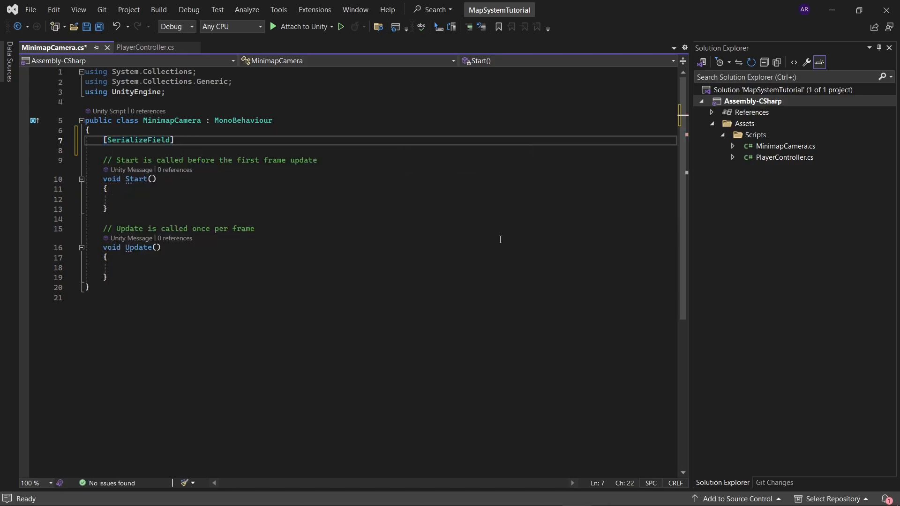
Step: Complete the serialized field declaration as a Transform variable named player
{"action": "type", "text": "Tra"}
{"action": "key", "text": "Down"}
{"action": "key", "text": "Down"}
{"action": "key", "text": "Down"}
{"action": "key", "text": "Down"}
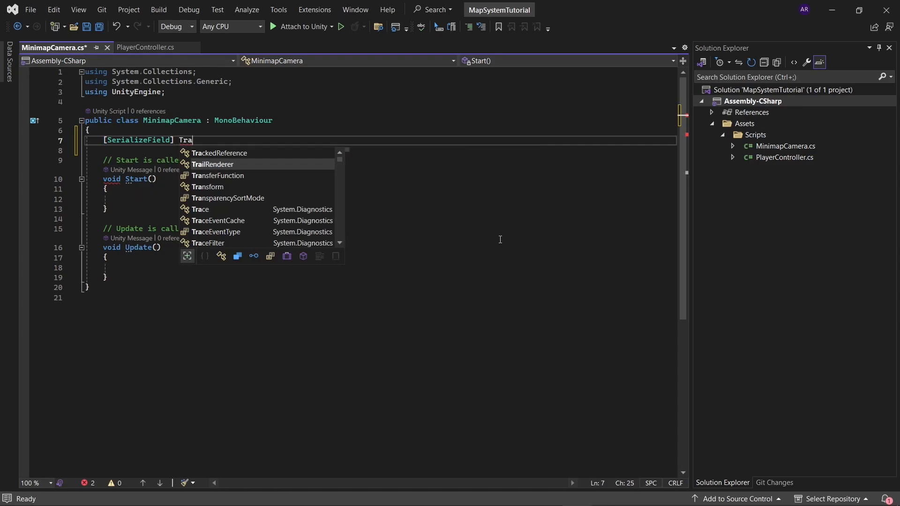
{"action": "key", "text": "Up"}
{"action": "key", "text": "Tab"}
{"action": "type", "text": "player;"}
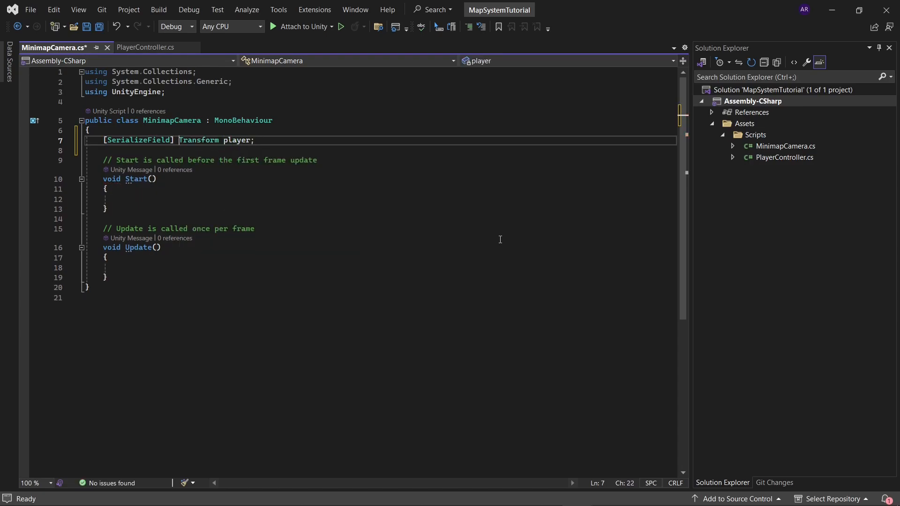
Step: Try replacing the player field's [SerializeField] attribute with public, and undo the replacement
{"action": "key", "text": "Left"}
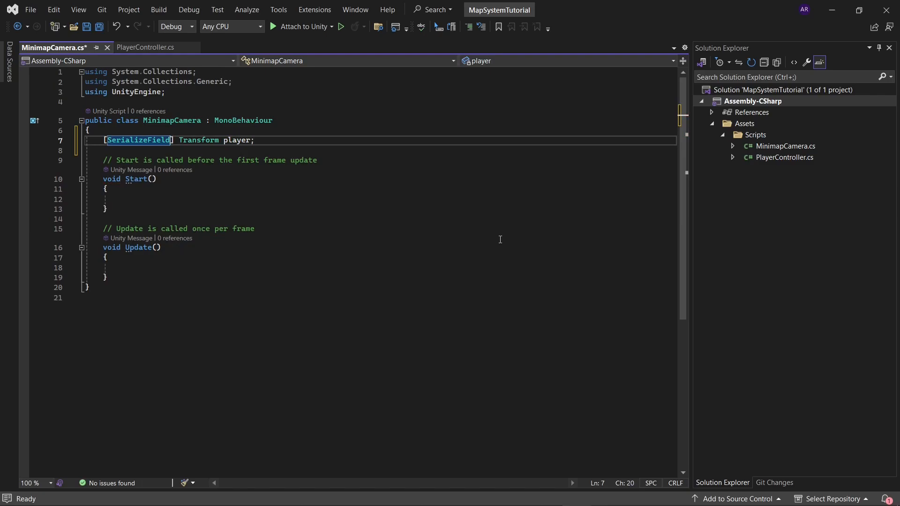
{"action": "key", "text": "ctrl+shift+Left"}
{"action": "key", "text": "ctrl+shift+Left"}
{"action": "key", "text": "ctrl+shift+Left"}
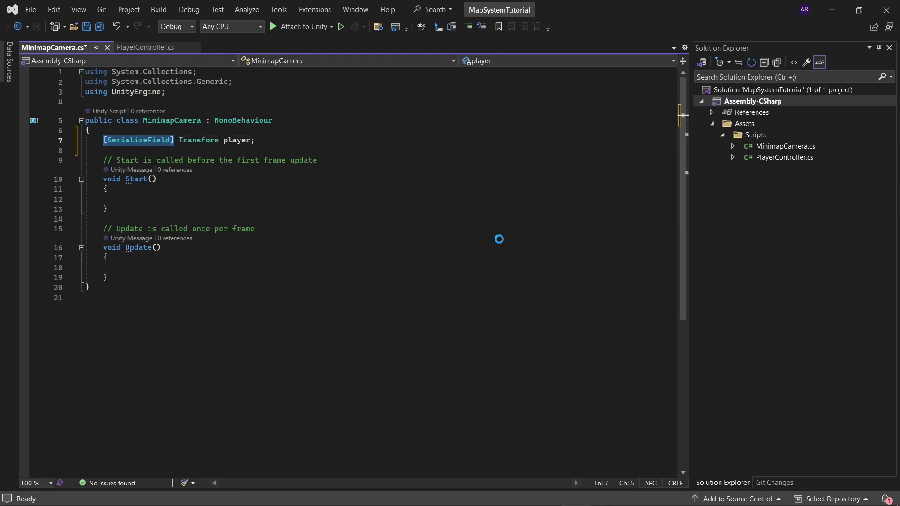
{"action": "type", "text": "public"}
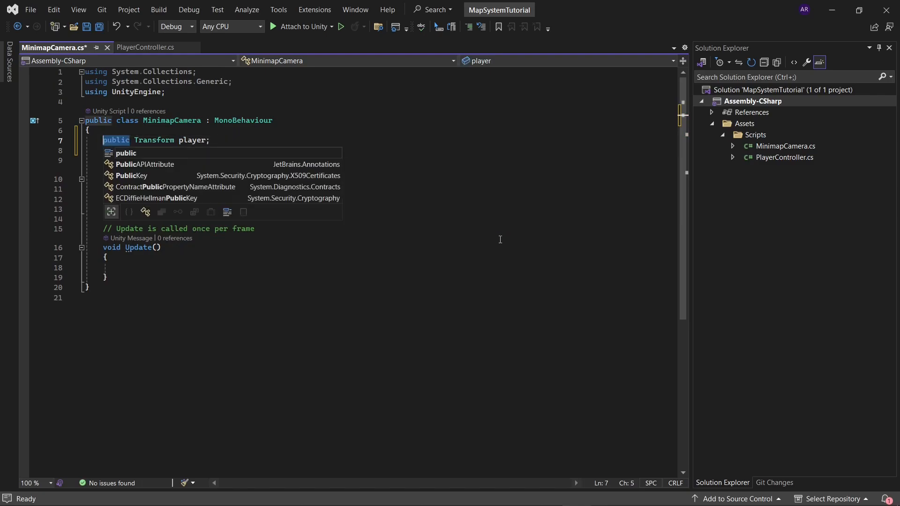
{"action": "key", "text": "ctrl+z"}
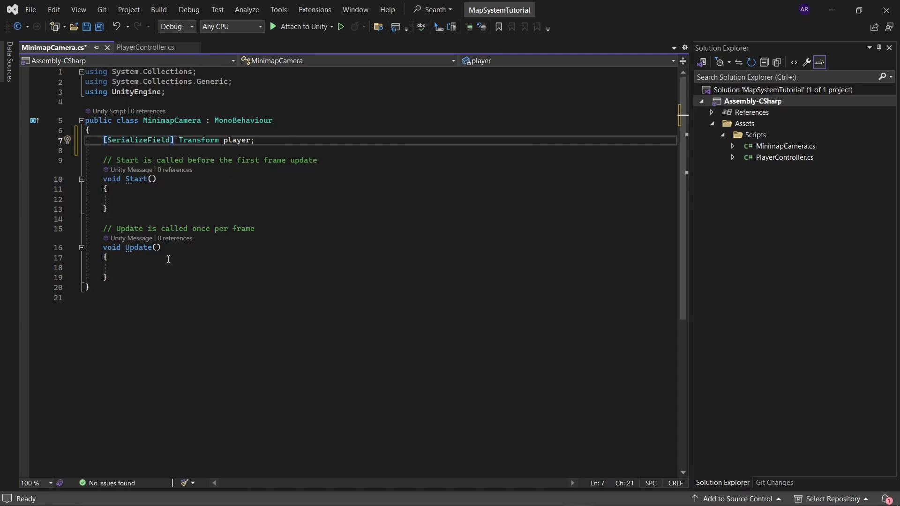
Step: Add the statement transform.position = player.position; inside the Update() method
{"action": "left_click", "coordinate": [182, 267]}
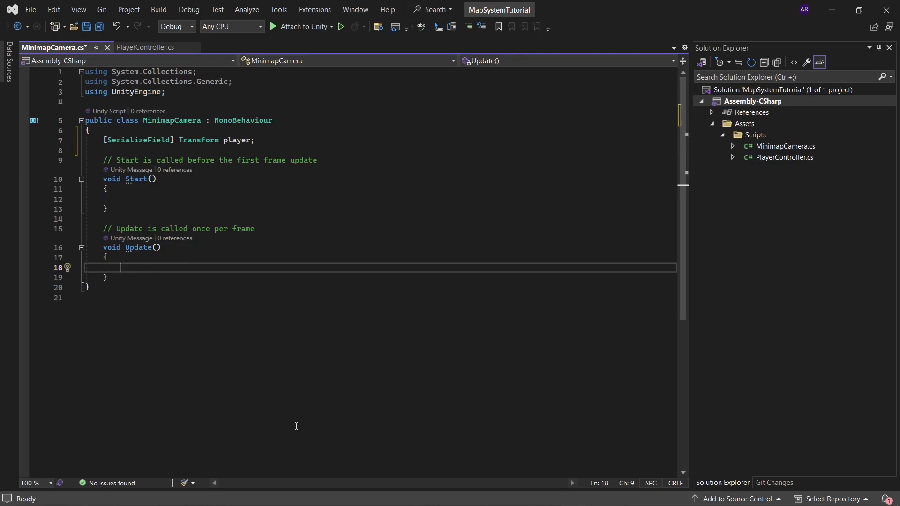
{"action": "type", "text": "tra"}
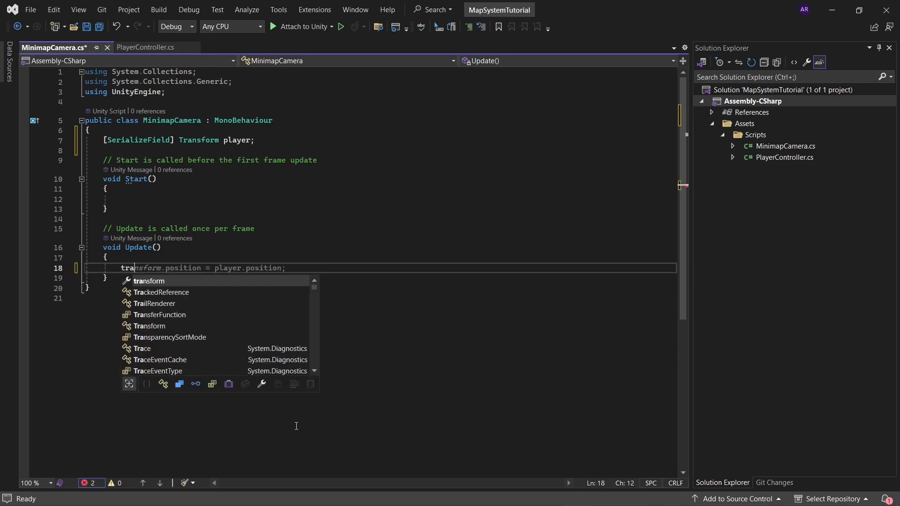
{"action": "key", "text": "Tab"}
{"action": "key", "text": "Tab"}
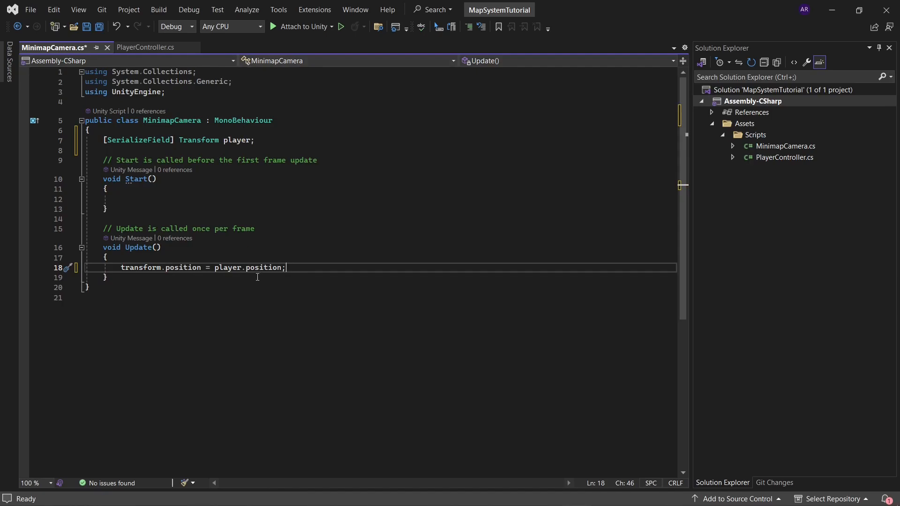
Step: Check the MinimapCamera in Unity, and replace player.position in the Update() assignment with an empty new Vector3()
{"action": "mouse_move", "coordinate": [183, 267]}
{"action": "key", "text": "alt+Tab"}
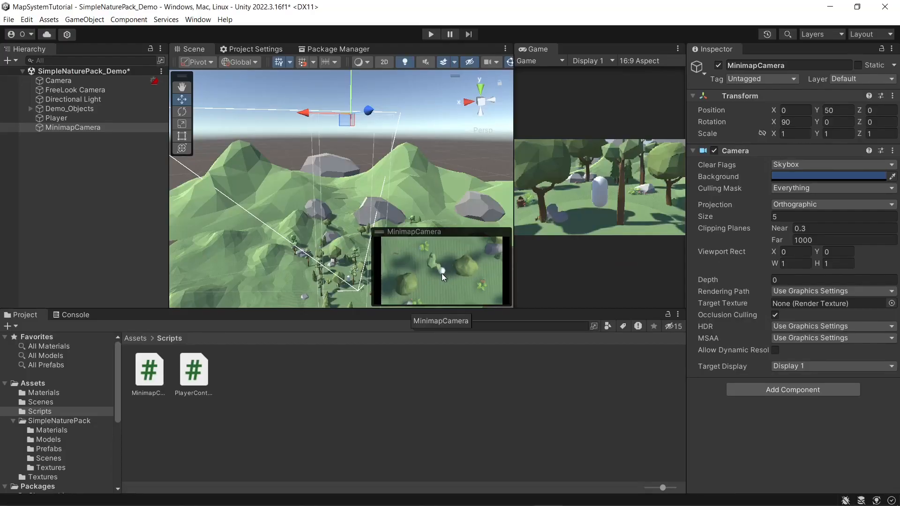
{"action": "key", "text": "alt+Tab"}
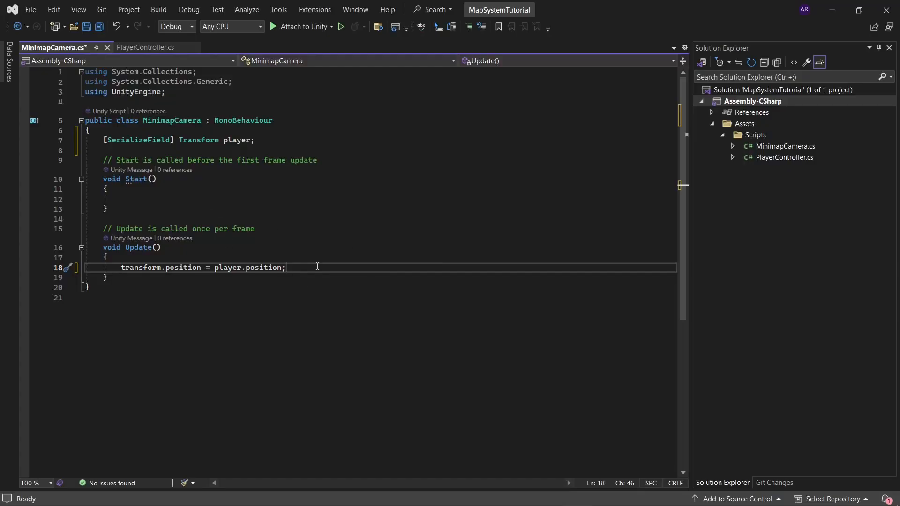
{"action": "key", "text": "ctrl+BackSpace"}
{"action": "key", "text": "ctrl+BackSpace"}
{"action": "key", "text": "ctrl+BackSpace"}
{"action": "key", "text": "ctrl+BackSpace"}
{"action": "type", "text": "new Vec"}
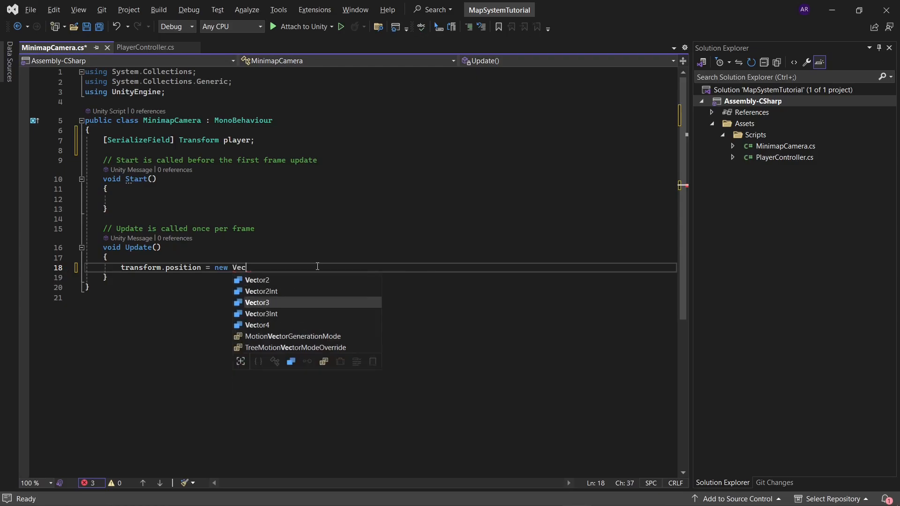
{"action": "type", "text": "tor3()"}
{"action": "key", "text": "Left"}
{"action": "key", "text": "Left"}
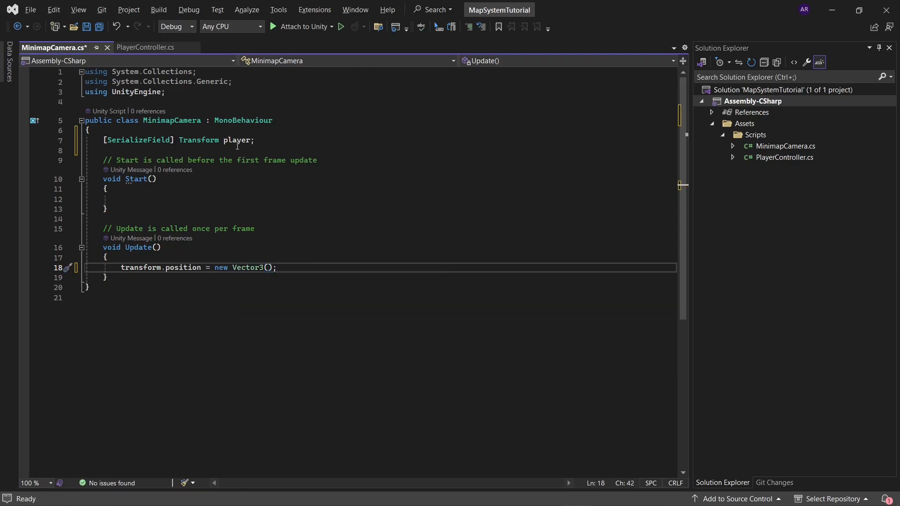
Step: Enter player.position.x as the first argument of the new Vector3 in Update()
{"action": "double_click", "coordinate": [238, 141]}
{"action": "key", "text": "ctrl+c"}
{"action": "left_click", "coordinate": [270, 268]}
{"action": "key", "text": "ctrl+v"}
{"action": "type", "text": ".pos"}
{"action": "key", "text": "Tab"}
{"action": "type", "text": ".x,"}
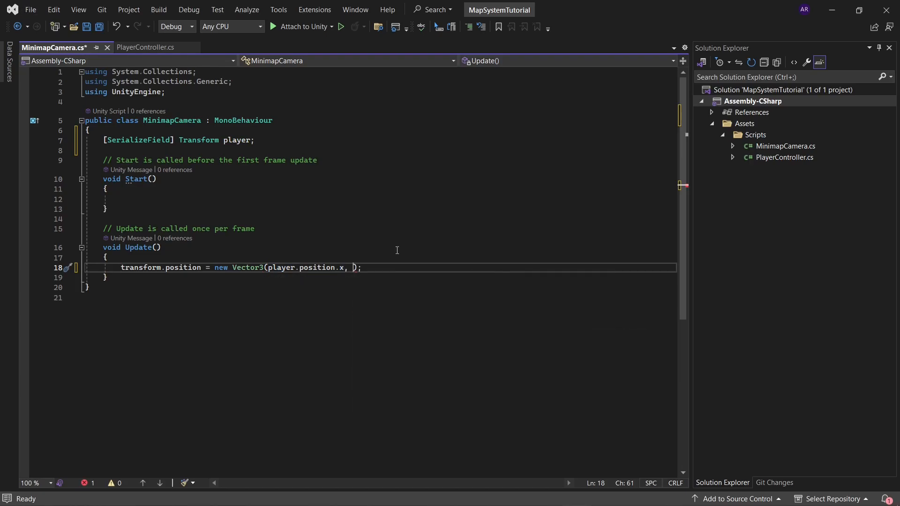
Step: Check the MinimapCamera in Unity, and enter player.position.y and player.position.z as the second and third arguments of the new Vector3 in Update()
{"action": "key", "text": "alt+Tab"}
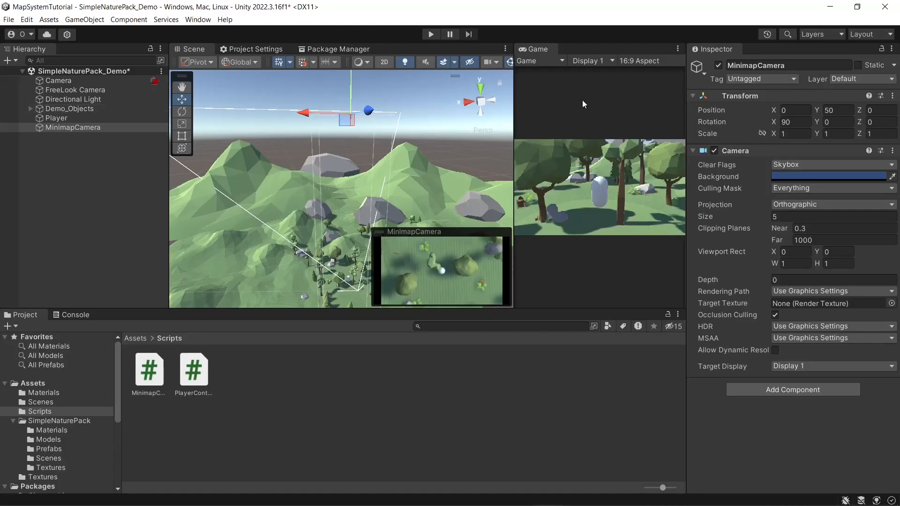
{"action": "key", "text": "alt+Tab"}
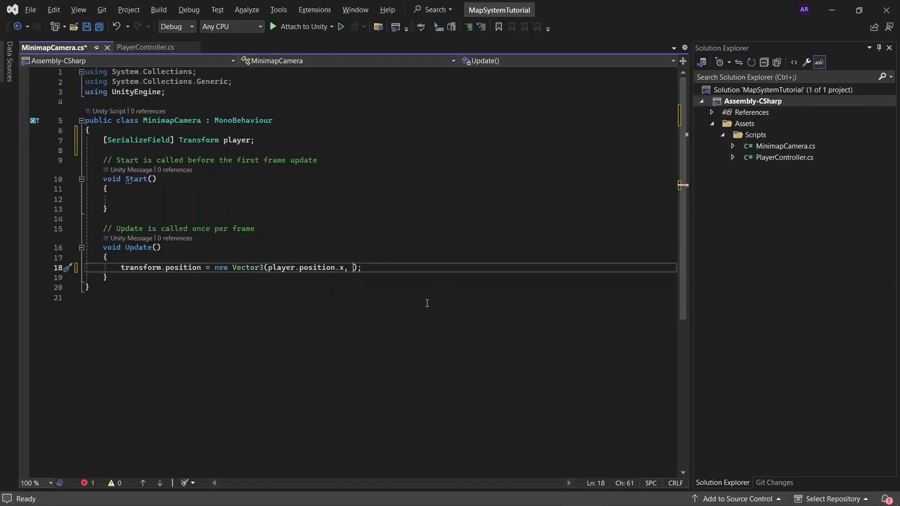
{"action": "type", "text": "pla"}
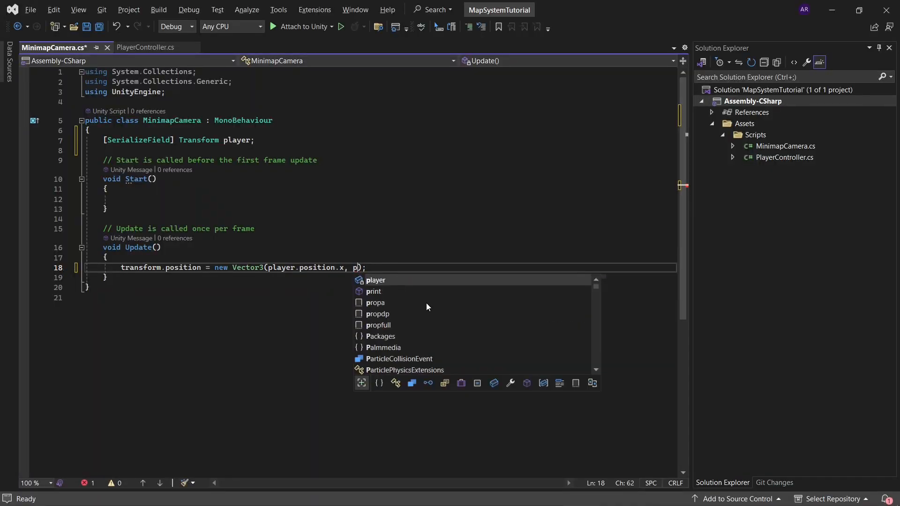
{"action": "key", "text": "Tab"}
{"action": "type", "text": ".po"}
{"action": "key", "text": "Tab"}
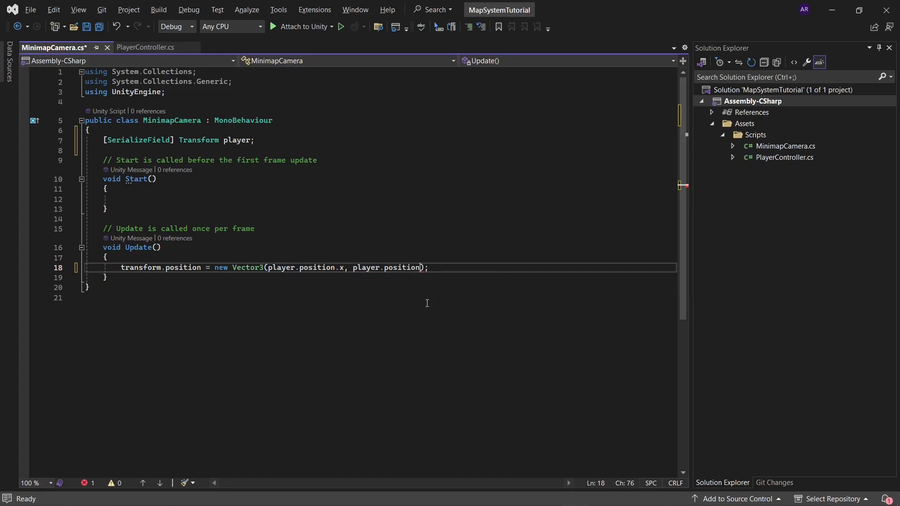
{"action": "type", "text": ".y, pla"}
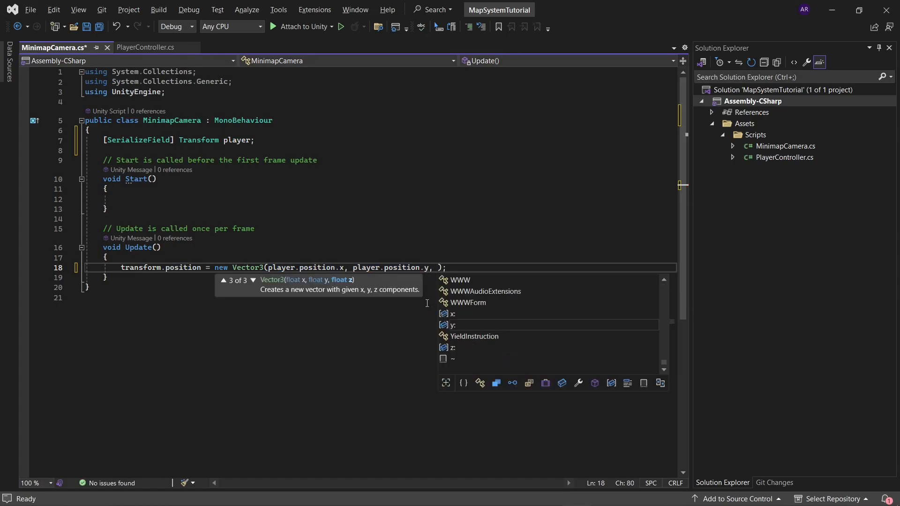
{"action": "key", "text": "Tab"}
{"action": "type", "text": ".po"}
{"action": "key", "text": "Tab"}
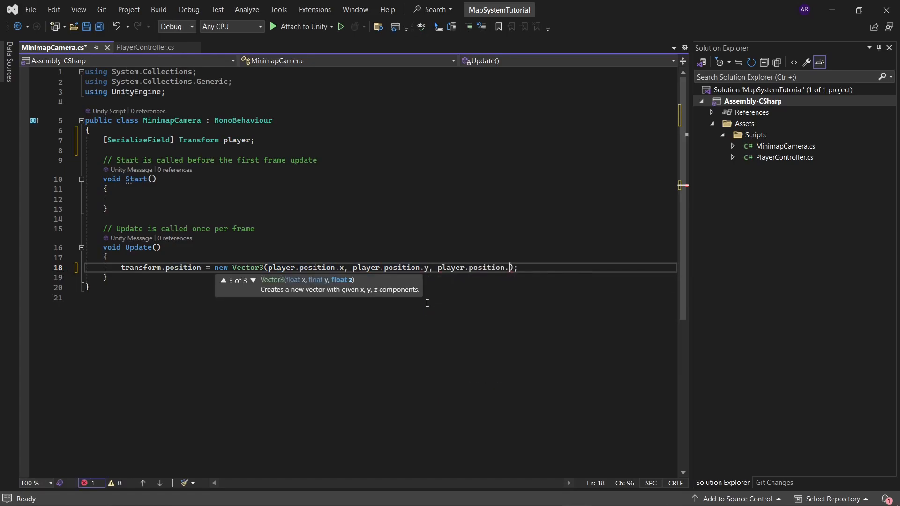
{"action": "type", "text": ".z"}
Step: Check the MinimapCamera's Y position in Unity, and replace player.position.y in the Vector3 with 50
{"action": "left_click", "coordinate": [439, 267]}
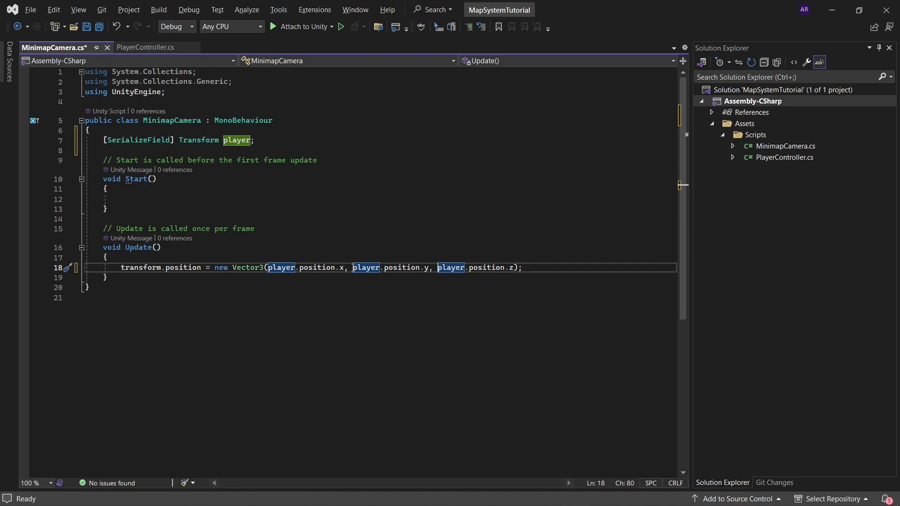
{"action": "left_click_drag", "start_coordinate": [353, 268], "coordinate": [429, 267]}
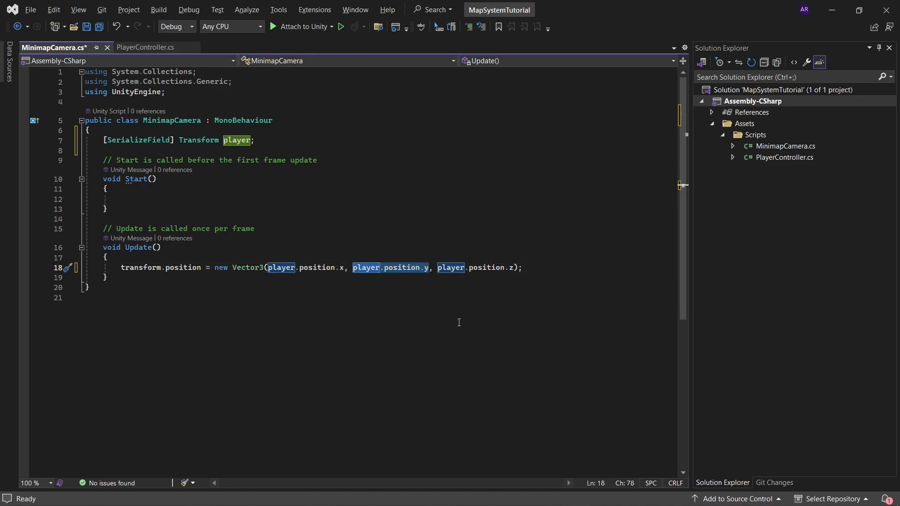
{"action": "key", "text": "alt+Tab"}
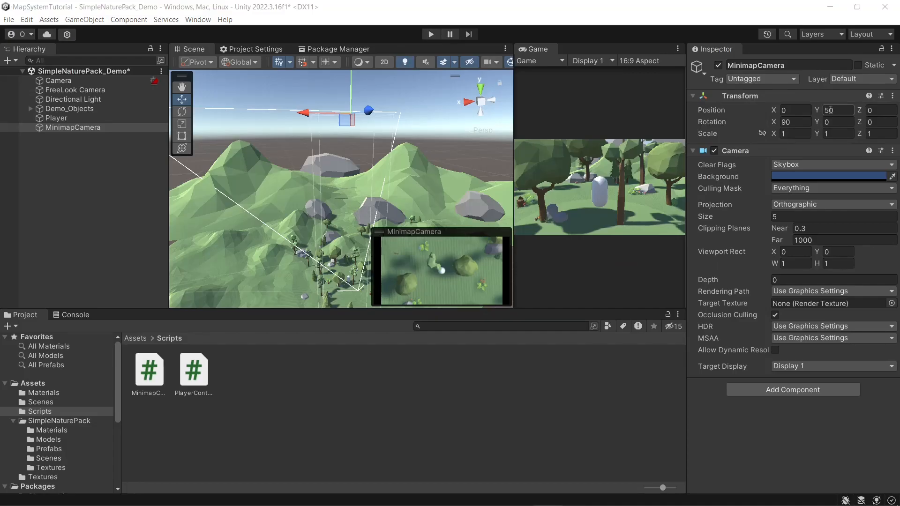
{"action": "key", "text": "alt+Tab"}
{"action": "type", "text": "50"}
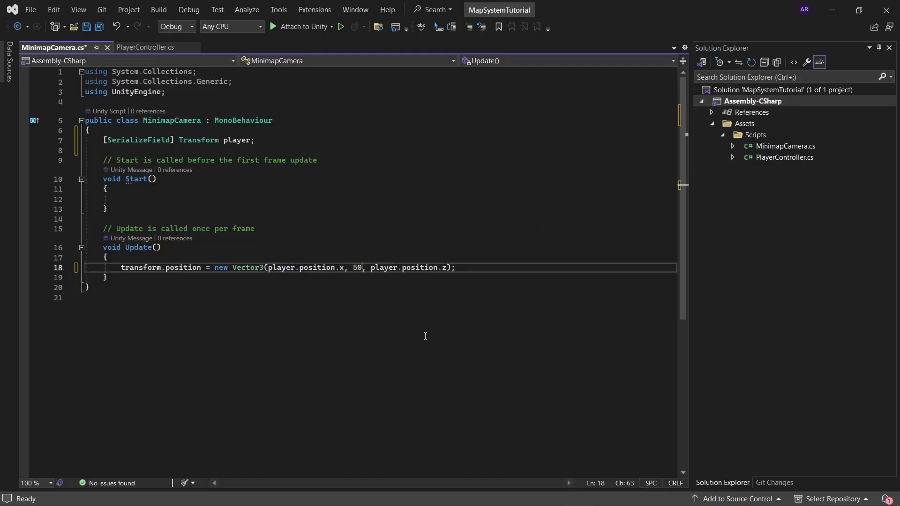
Step: Add the field [SerializeField] float cameraHeight = 50f; below the player field in the MinimapCamera script
{"action": "left_click", "coordinate": [265, 140]}
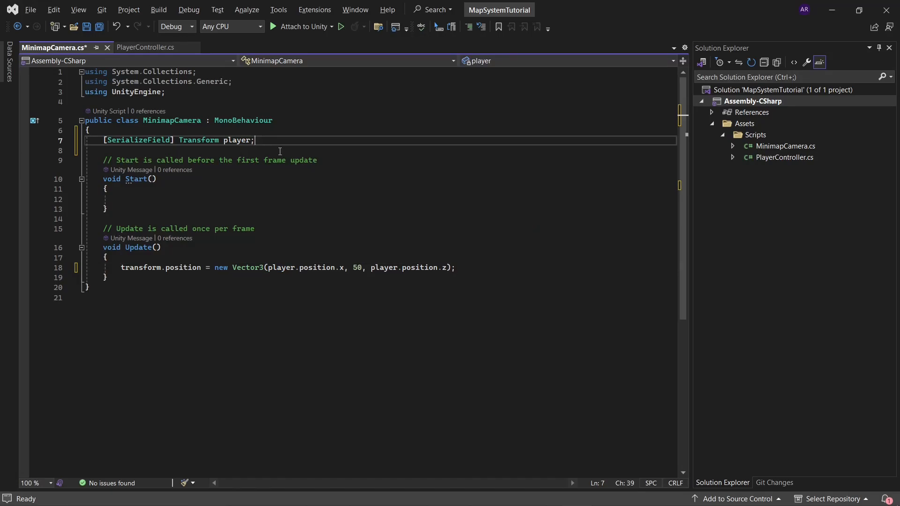
{"action": "key", "text": "Return"}
{"action": "type", "text": "[ser"}
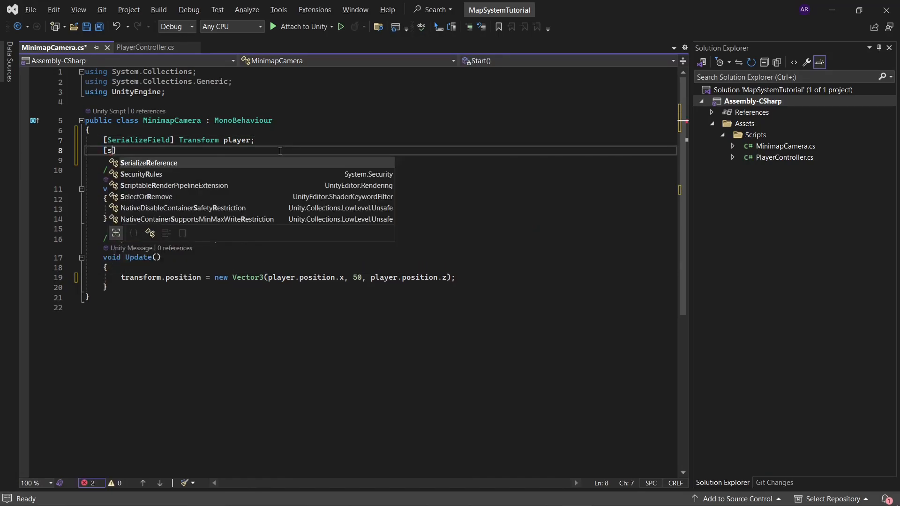
{"action": "key", "text": "Tab"}
{"action": "type", "text": "] floa"}
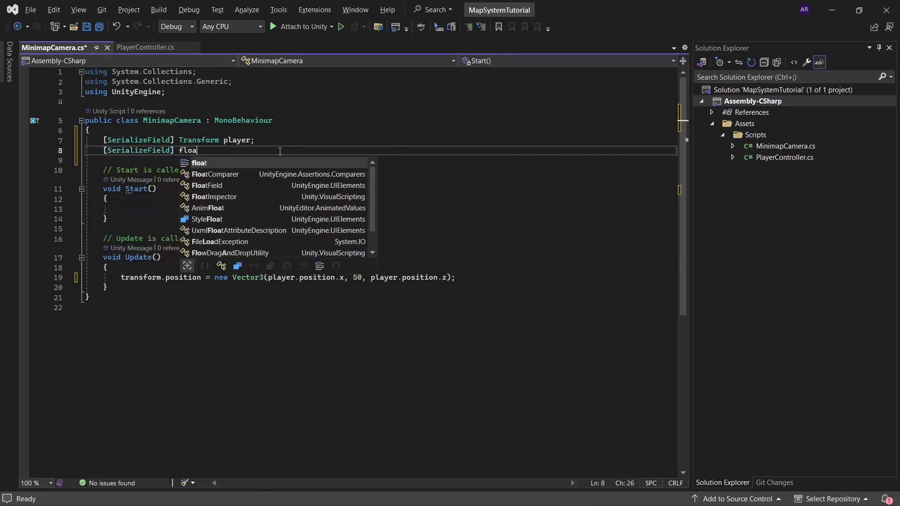
{"action": "type", "text": "t camer"}
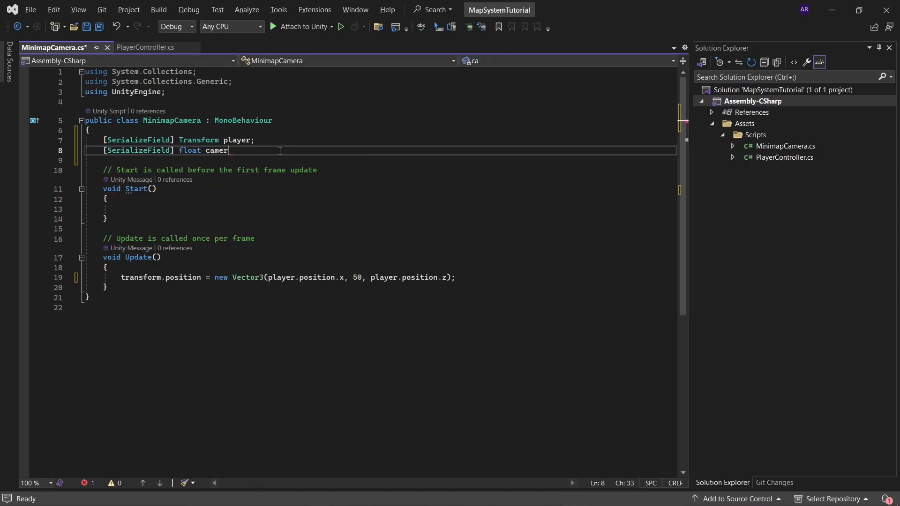
{"action": "type", "text": "aHeight;"}
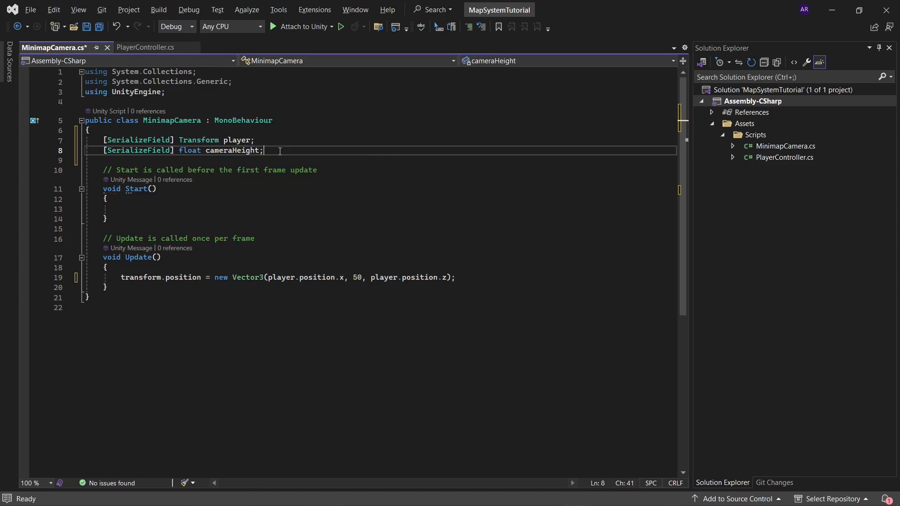
{"action": "type", "text": " = 50f"}
Step: Replace the second argument of the Vector3 in Update() with the cameraHeight variable
{"action": "double_click", "coordinate": [236, 156]}
{"action": "key", "text": "ctrl+c"}
{"action": "double_click", "coordinate": [357, 278]}
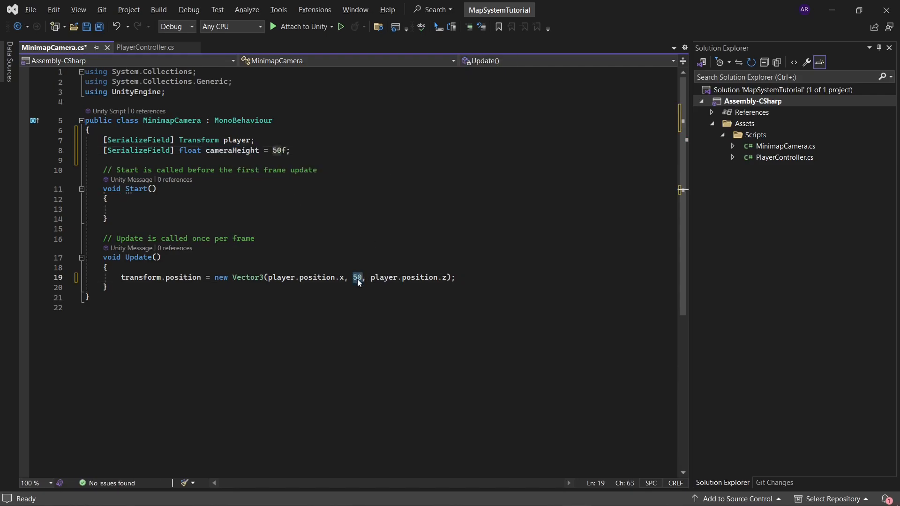
{"action": "key", "text": "ctrl+v"}
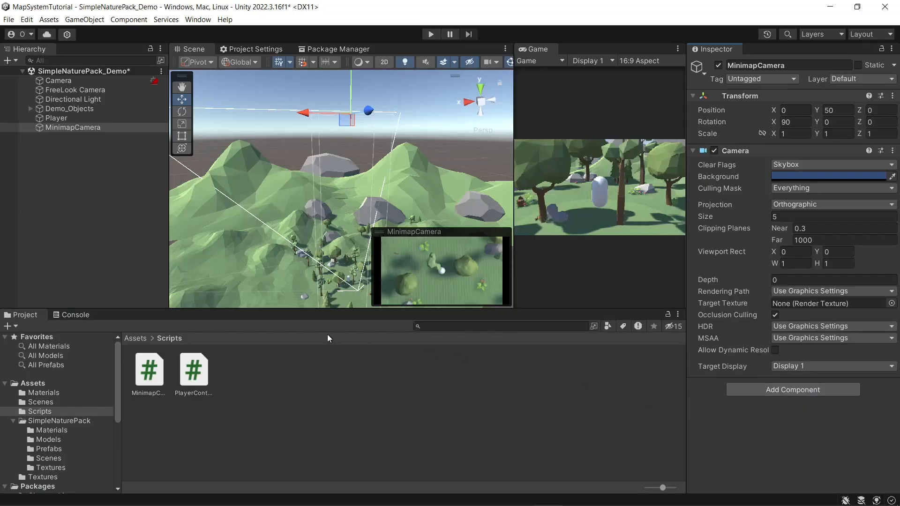
Step: Switch to Unity, attach the MinimapCamera script to the MinimapCamera object, and assign the Player to its Player field
{"action": "left_click_drag", "start_coordinate": [153, 370], "coordinate": [805, 409]}
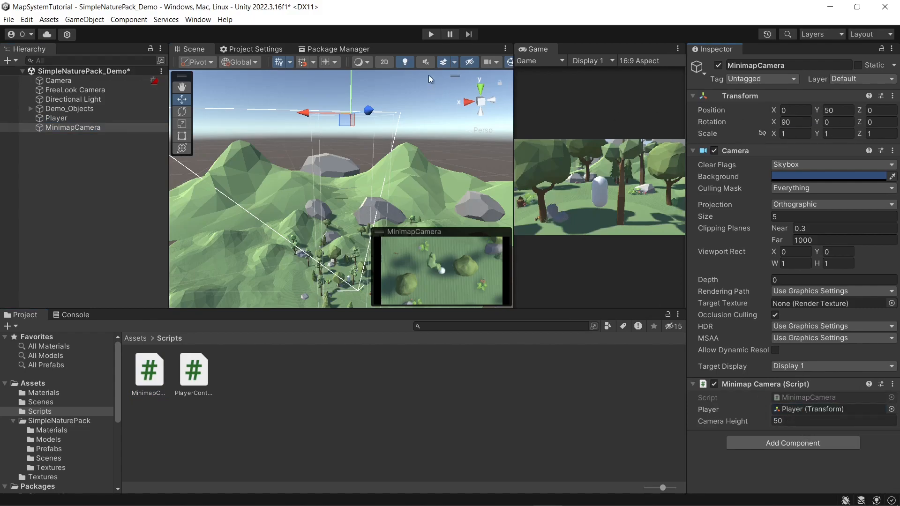
Step: Run the scene and walk the player around to check that the MinimapCamera preview follows the player
{"action": "left_click", "coordinate": [429, 33]}
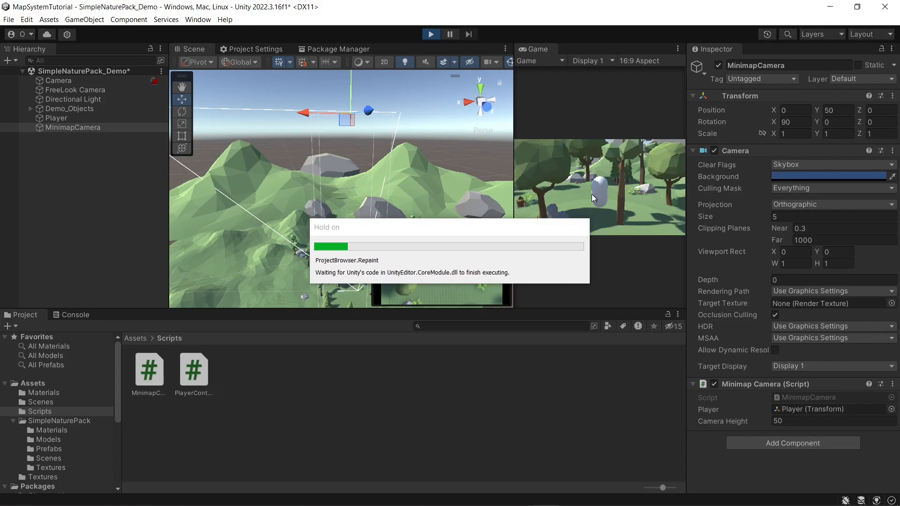
{"action": "key", "text": "a"}
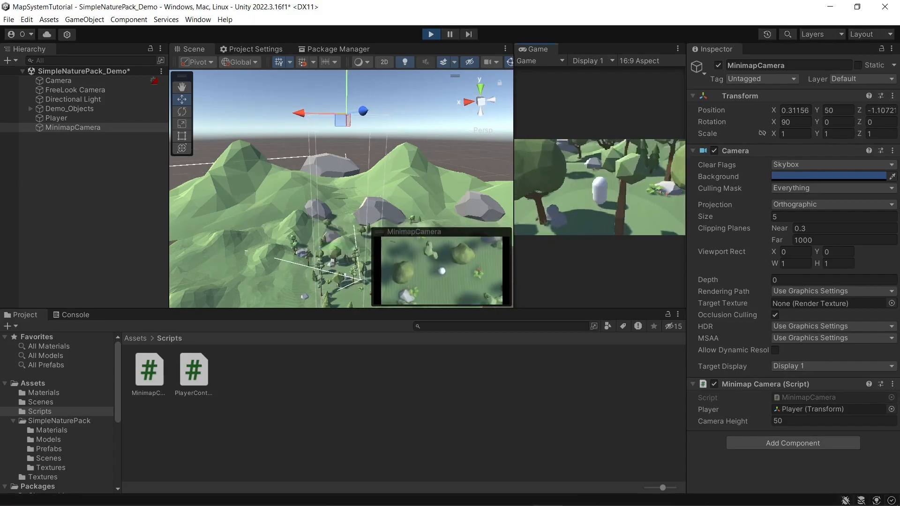
{"action": "key", "text": "w"}
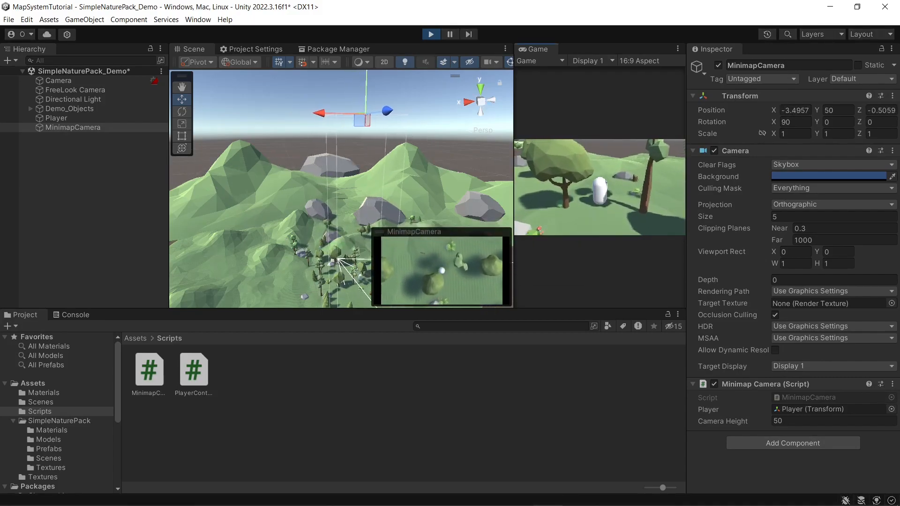
{"action": "key", "text": "w"}
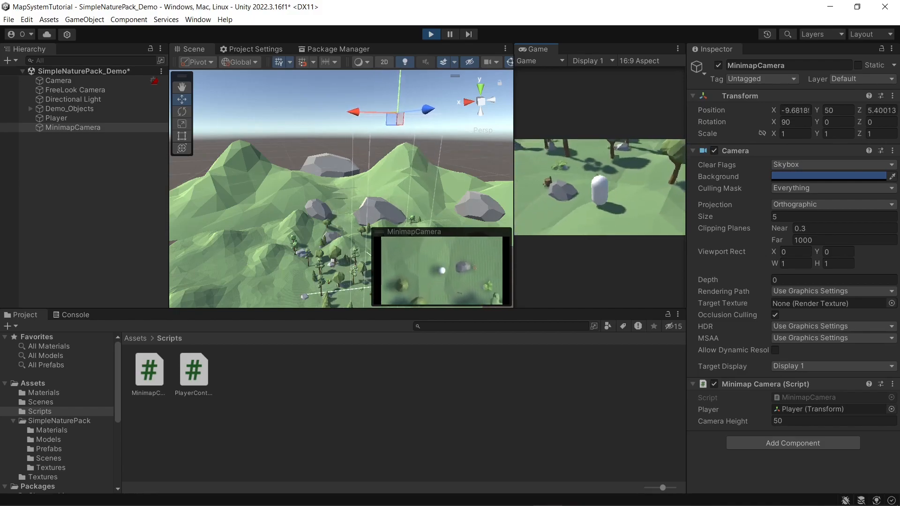
{"action": "key", "text": "a"}
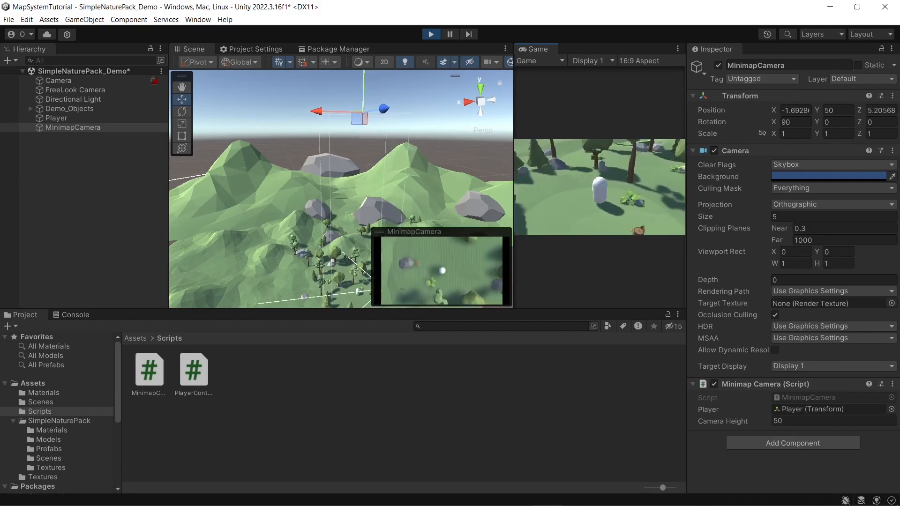
{"action": "key", "text": "w"}
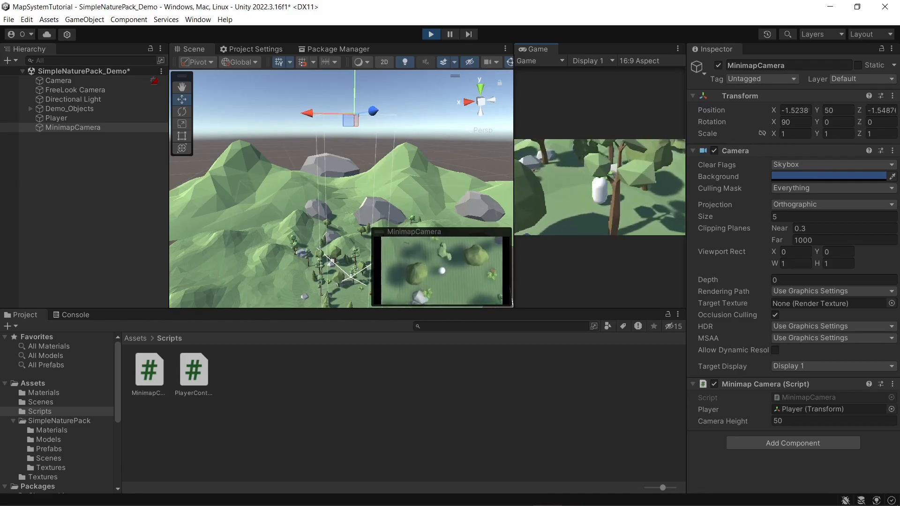
Step: Dock the Game view beside the Scene view, compare the two views, and stop the running scene
{"action": "left_click_drag", "start_coordinate": [527, 48], "coordinate": [229, 52]}
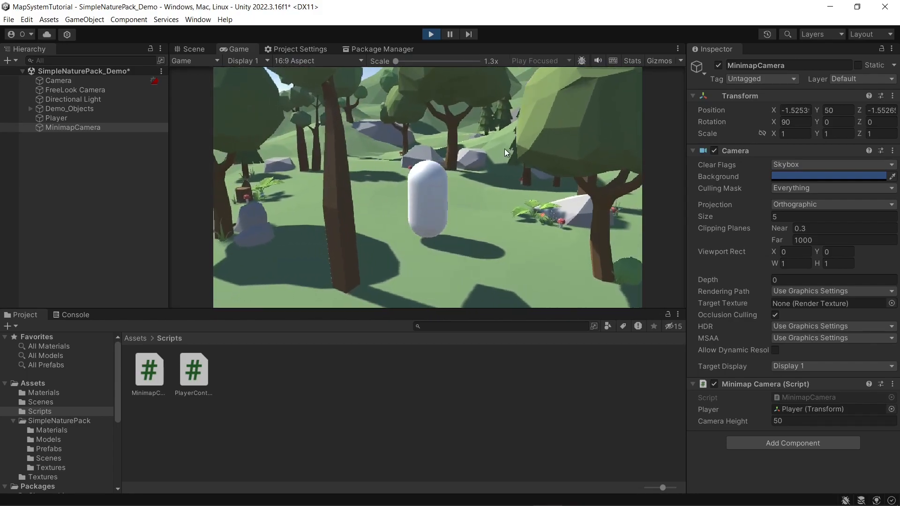
{"action": "left_click", "coordinate": [191, 49]}
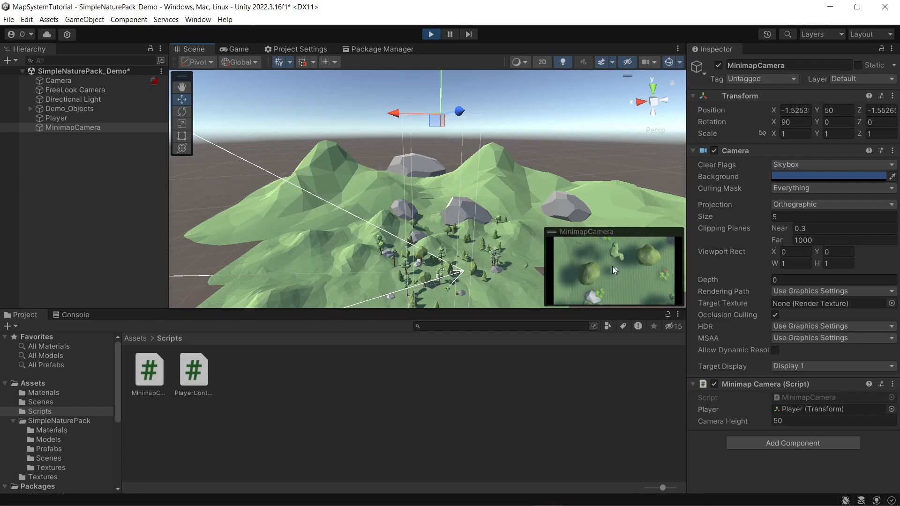
{"action": "left_click", "coordinate": [234, 49]}
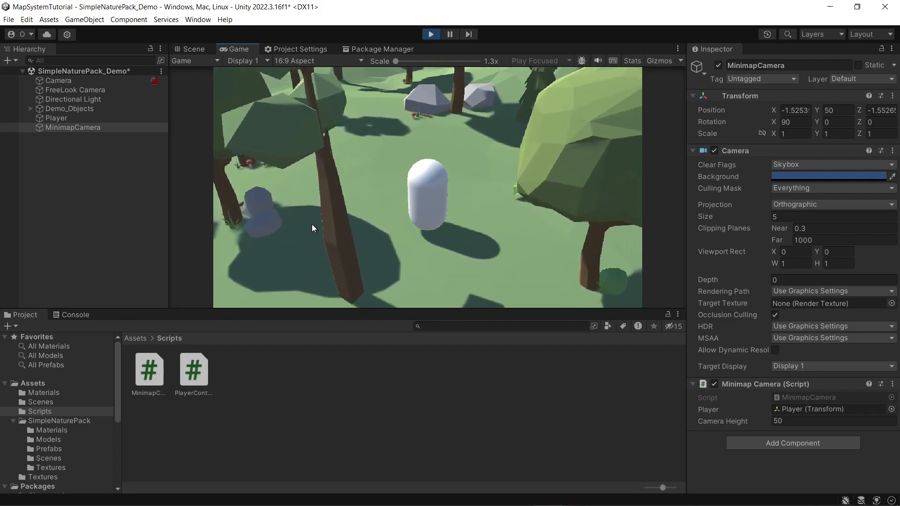
{"action": "left_click", "coordinate": [430, 34]}
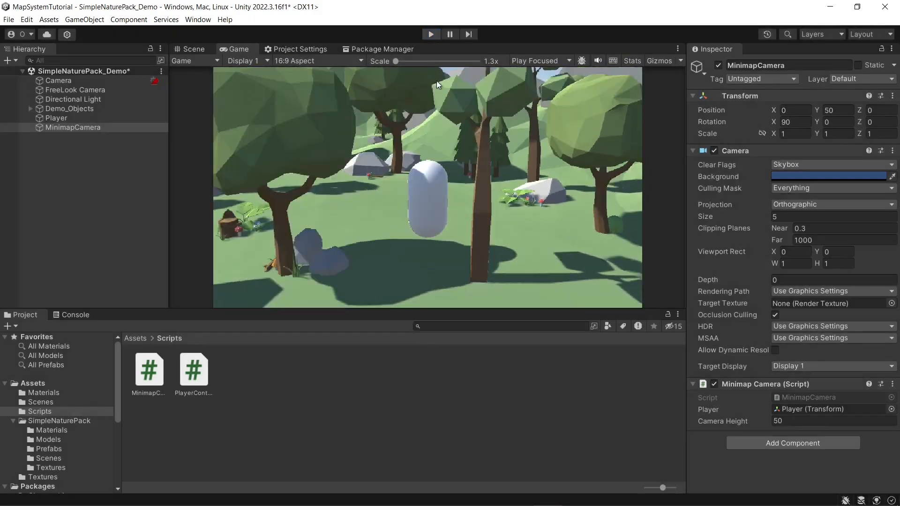
Step: Create a Render Texture with its default name in the Assets folder
{"action": "left_click", "coordinate": [140, 339]}
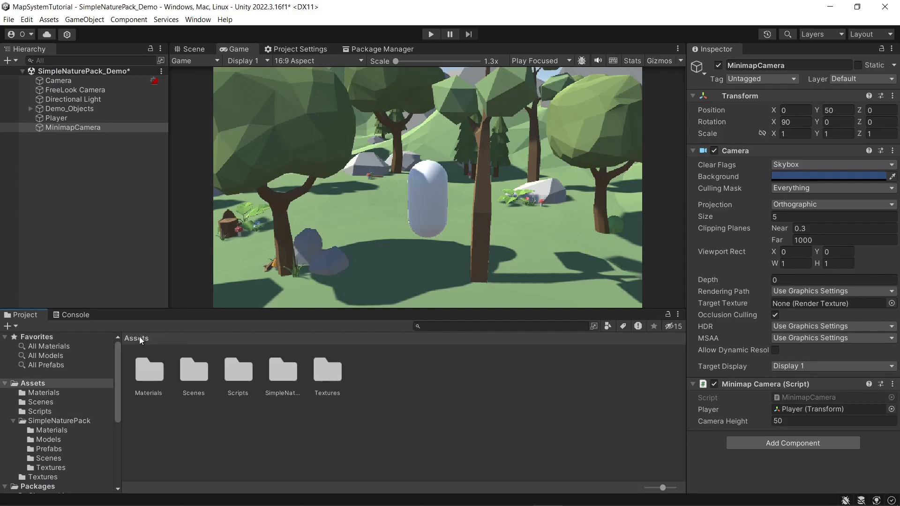
{"action": "right_click", "coordinate": [384, 379]}
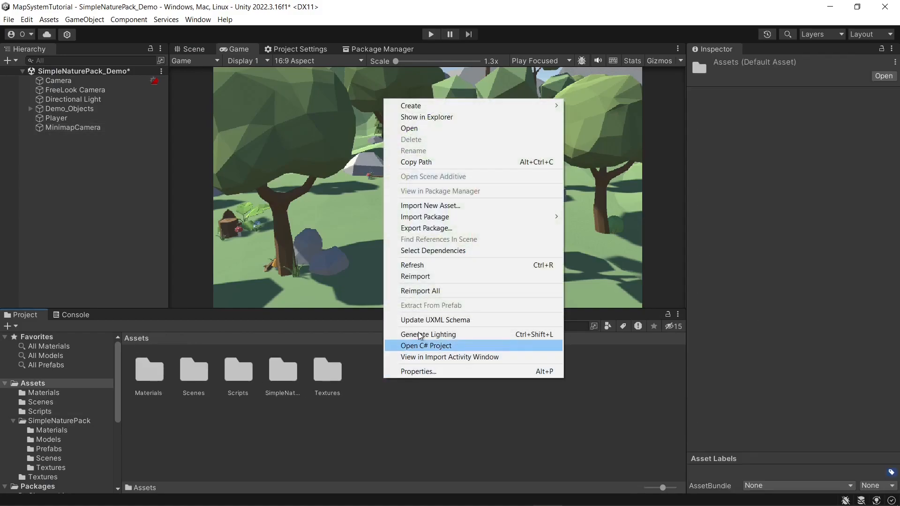
{"action": "mouse_move", "coordinate": [418, 107]}
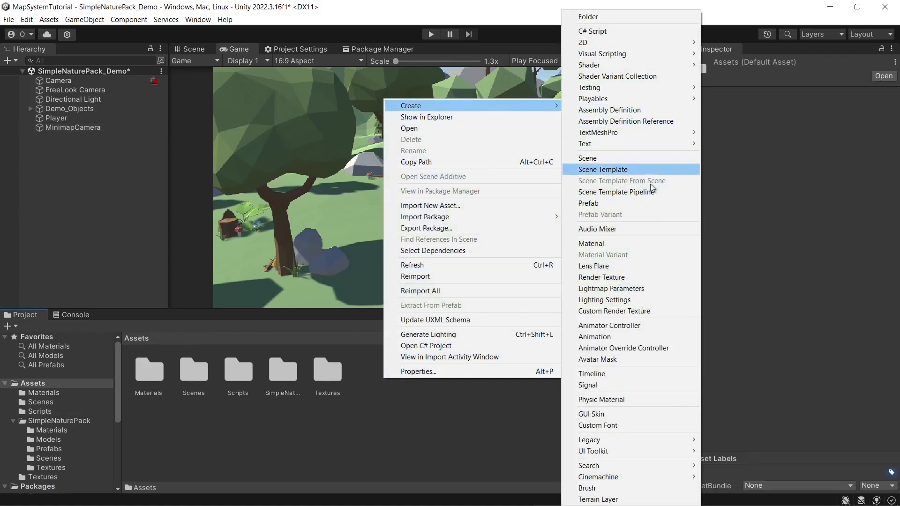
{"action": "left_click", "coordinate": [607, 277]}
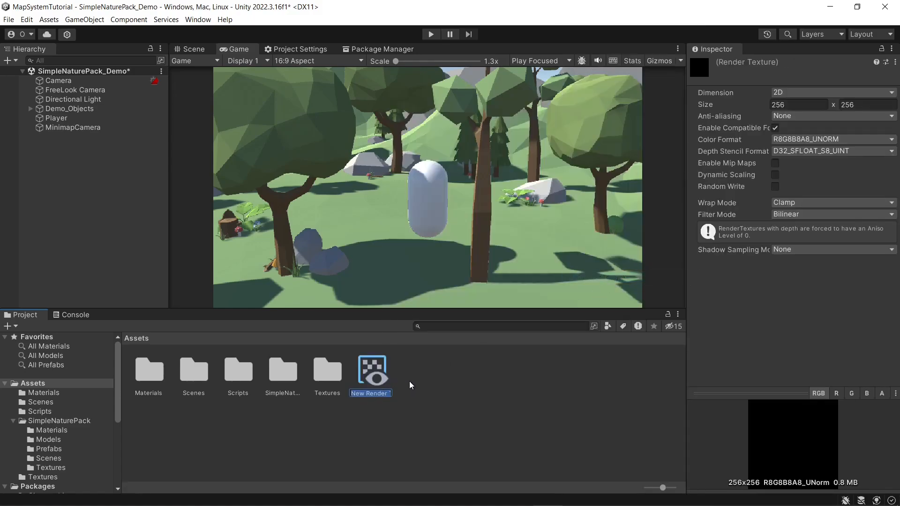
{"action": "left_click", "coordinate": [378, 368]}
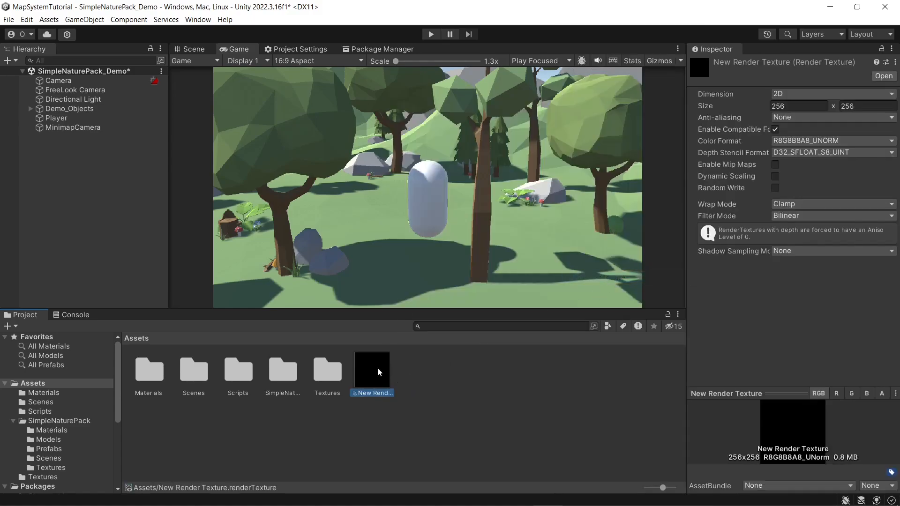
Step: Assign the new render texture as the MinimapCamera's target texture
{"action": "left_click", "coordinate": [56, 128]}
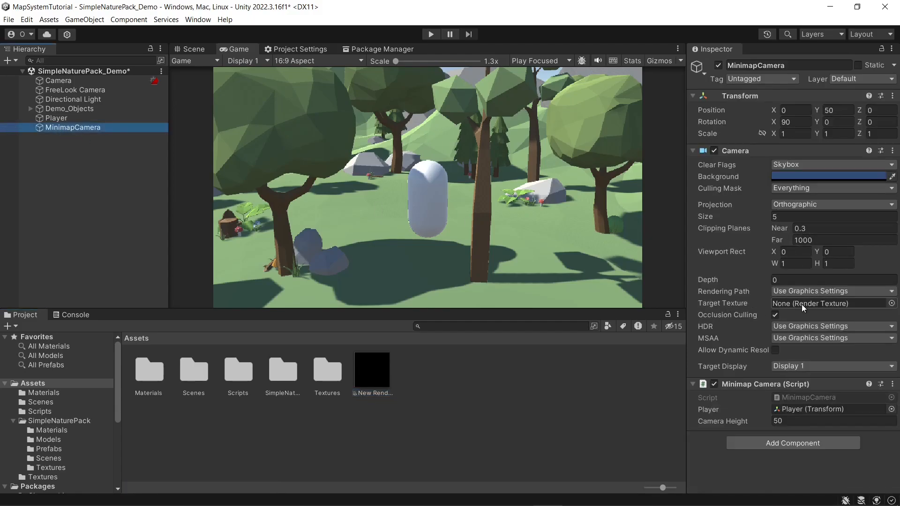
{"action": "left_click_drag", "start_coordinate": [373, 370], "coordinate": [839, 304]}
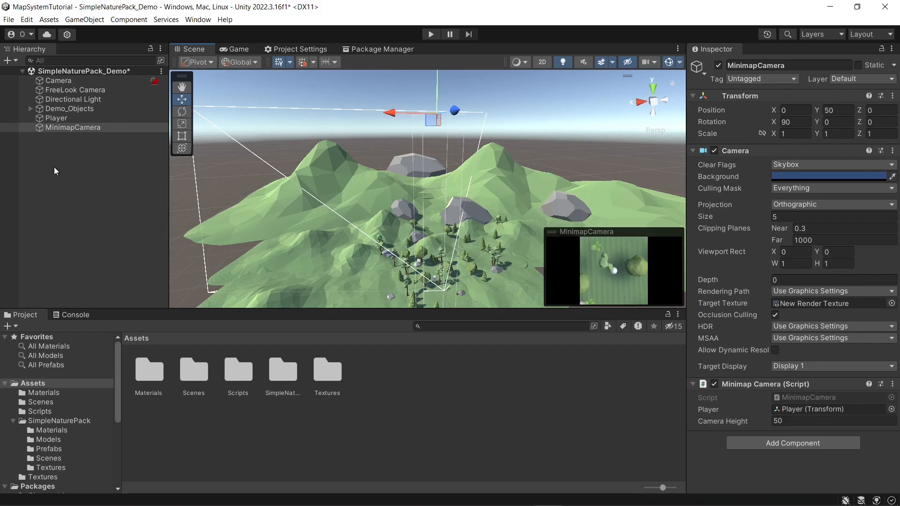
Step: Add a UI Canvas to the scene and set its UI Scale Mode to Scale With Screen Size
{"action": "left_click", "coordinate": [230, 51]}
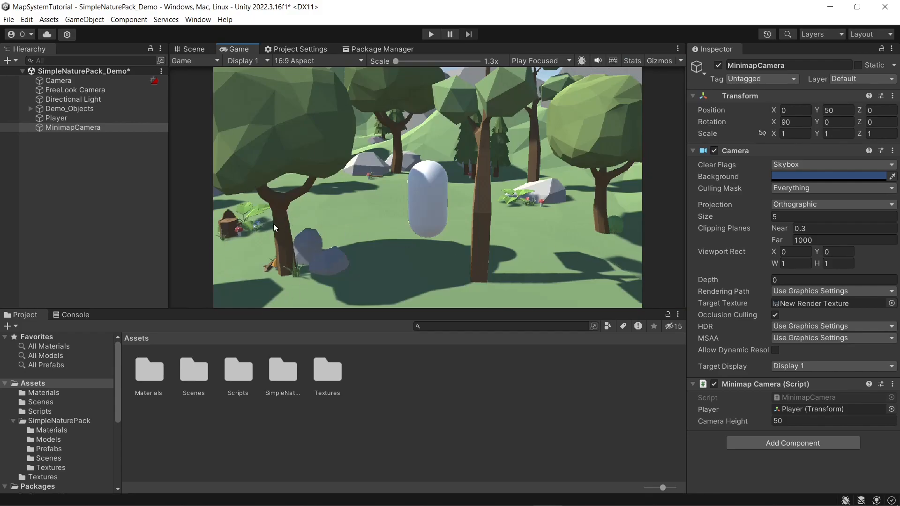
{"action": "left_click", "coordinate": [187, 49]}
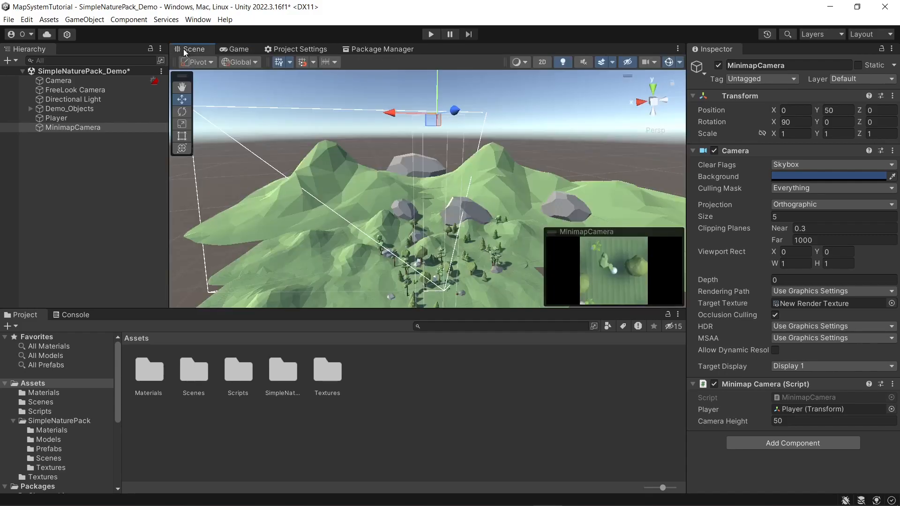
{"action": "right_click", "coordinate": [55, 162]}
{"action": "mouse_move", "coordinate": [111, 364]}
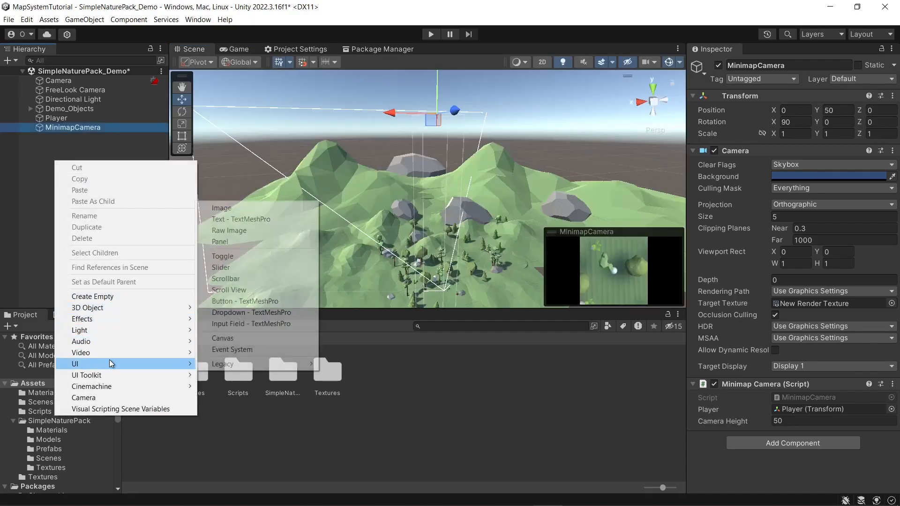
{"action": "left_click", "coordinate": [238, 338]}
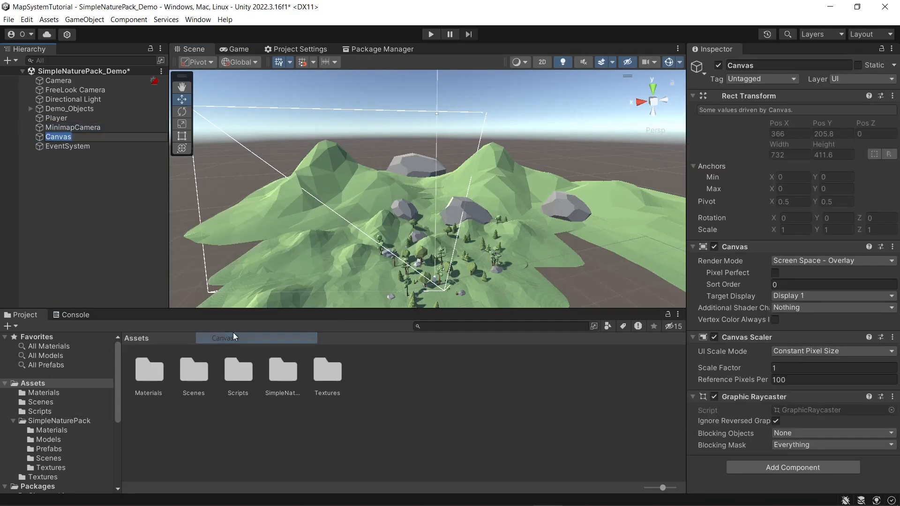
{"action": "left_click", "coordinate": [60, 138]}
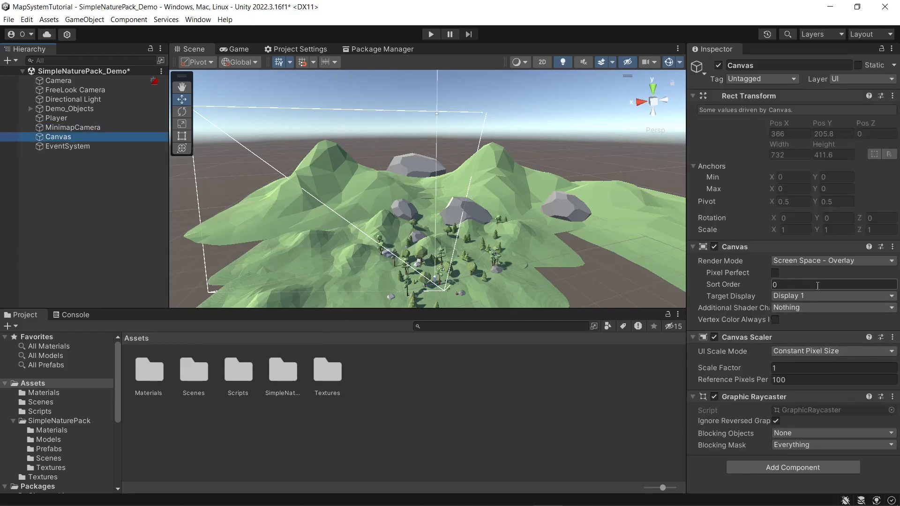
{"action": "left_click", "coordinate": [818, 351]}
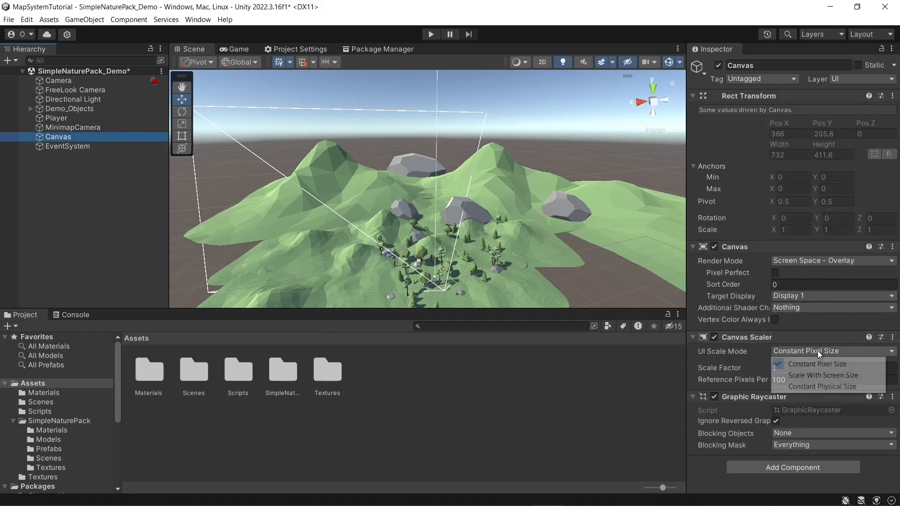
{"action": "left_click", "coordinate": [816, 378]}
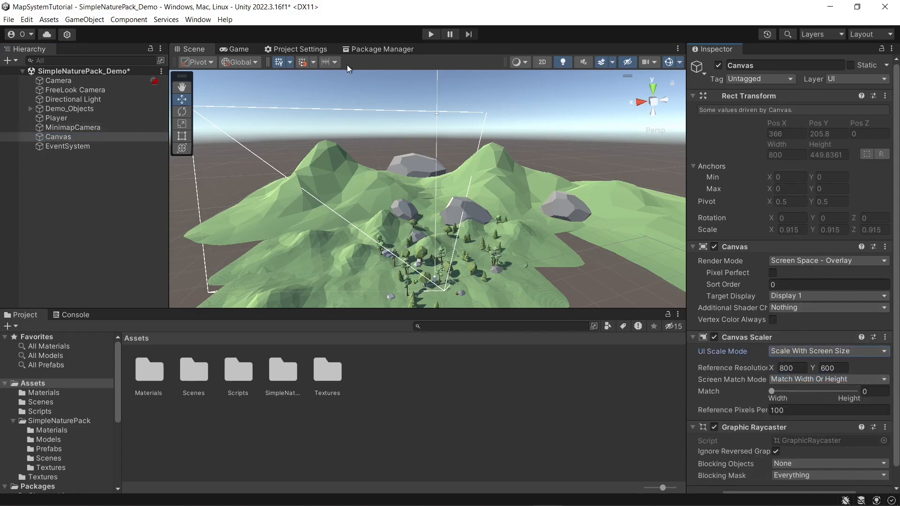
Step: Show the Scene view in 2D and add a Raw Image as a child of the Canvas
{"action": "left_click", "coordinate": [542, 62]}
{"action": "left_click", "coordinate": [63, 138]}
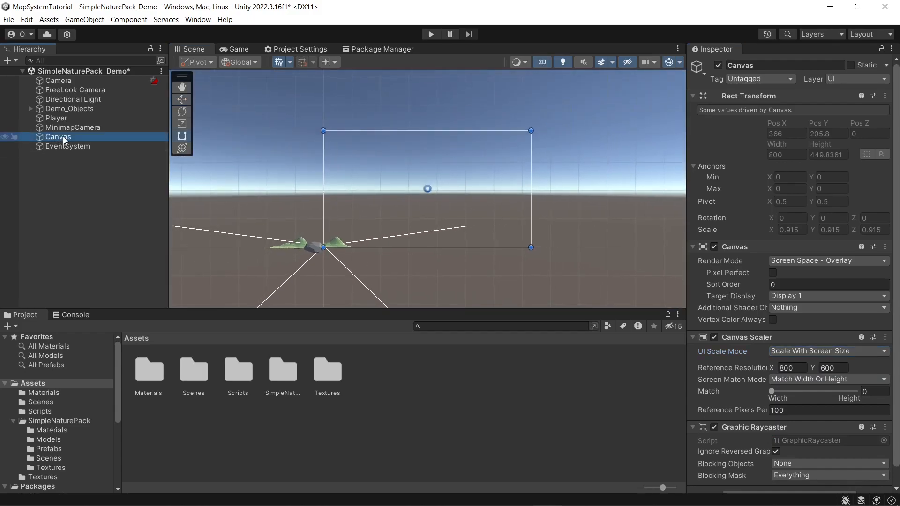
{"action": "right_click", "coordinate": [61, 138]}
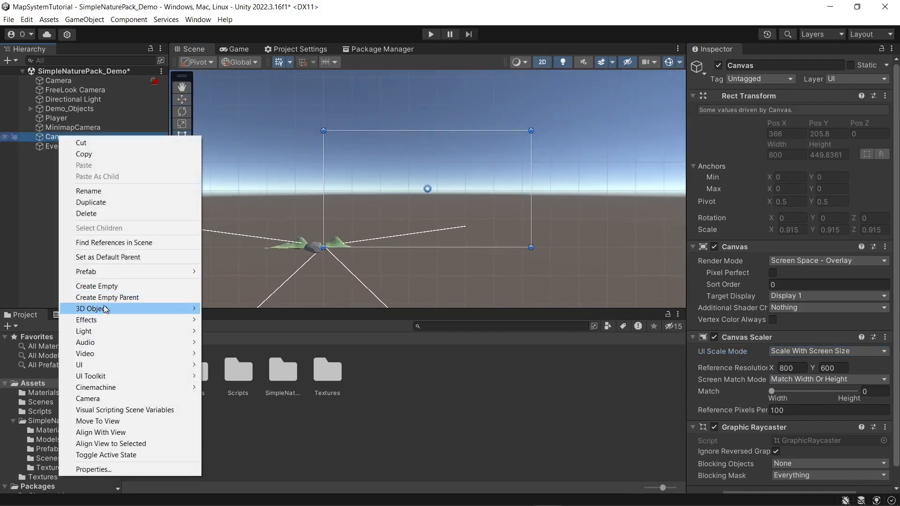
{"action": "mouse_move", "coordinate": [121, 363]}
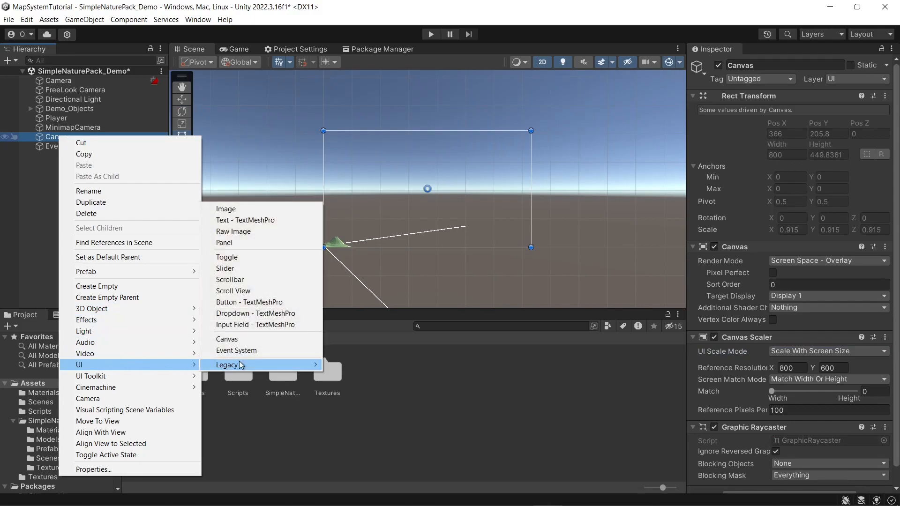
{"action": "left_click", "coordinate": [236, 233]}
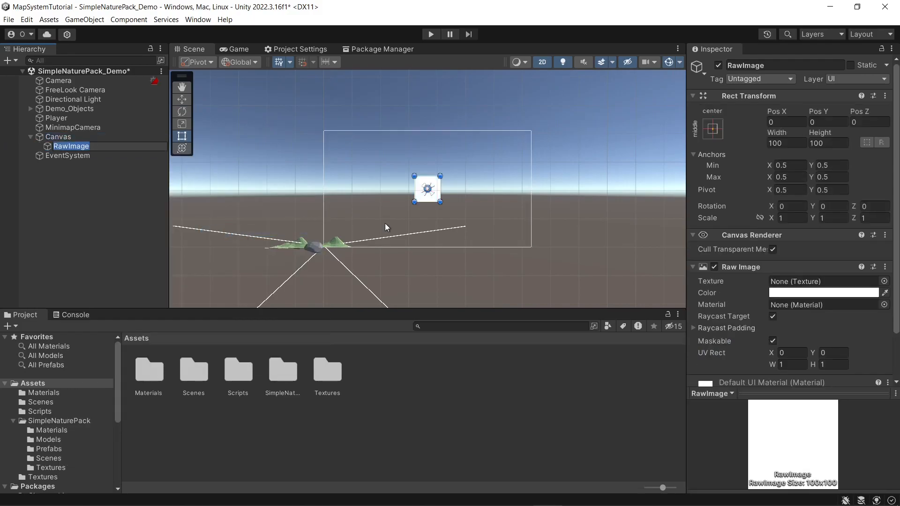
{"action": "left_click", "coordinate": [57, 241]}
{"action": "left_click", "coordinate": [66, 147]}
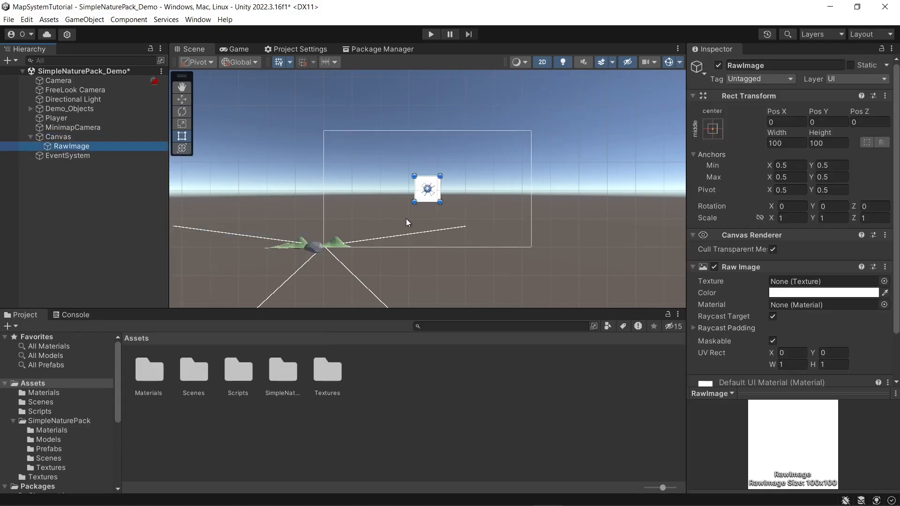
Step: Move the RawImage into the Canvas's lower-left corner, enlarge it to about 166 by 166, and check it in the Game view
{"action": "scroll", "coordinate": [406, 222], "scroll_direction": "up", "scroll_amount": 5}
{"action": "left_click_drag", "start_coordinate": [428, 185], "coordinate": [263, 266]}
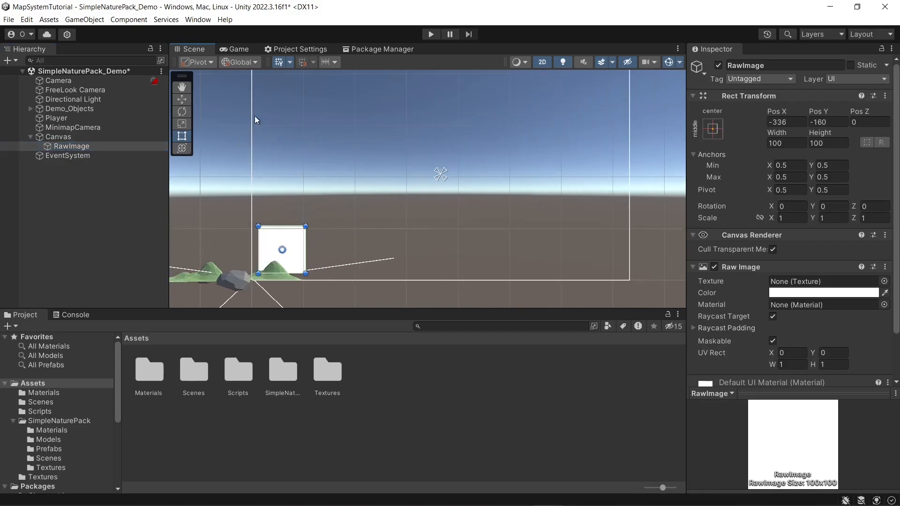
{"action": "left_click", "coordinate": [234, 49]}
{"action": "left_click", "coordinate": [198, 49]}
{"action": "left_click_drag", "start_coordinate": [306, 226], "coordinate": [346, 185]}
{"action": "left_click", "coordinate": [228, 48]}
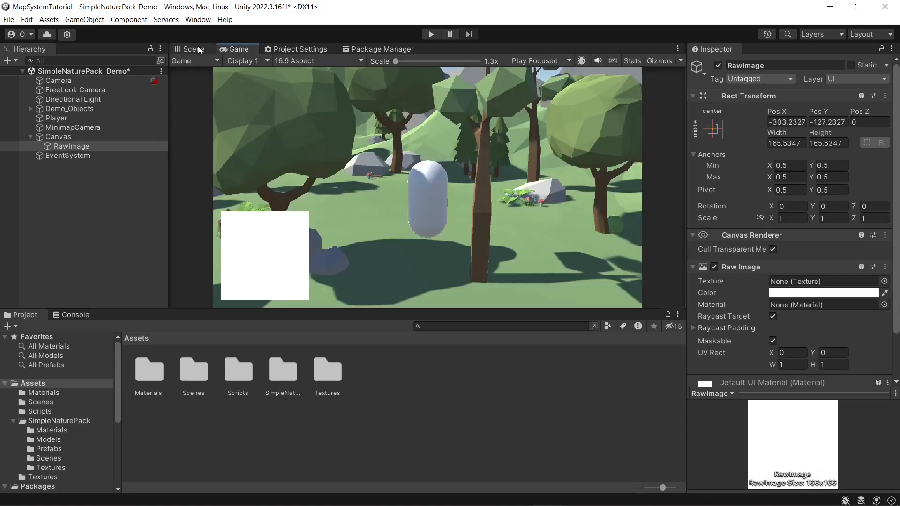
{"action": "left_click", "coordinate": [184, 46]}
Step: Assign New Render Texture as the RawImage's texture and run the scene to test the on-screen minimap
{"action": "left_click", "coordinate": [73, 160]}
{"action": "left_click", "coordinate": [66, 147]}
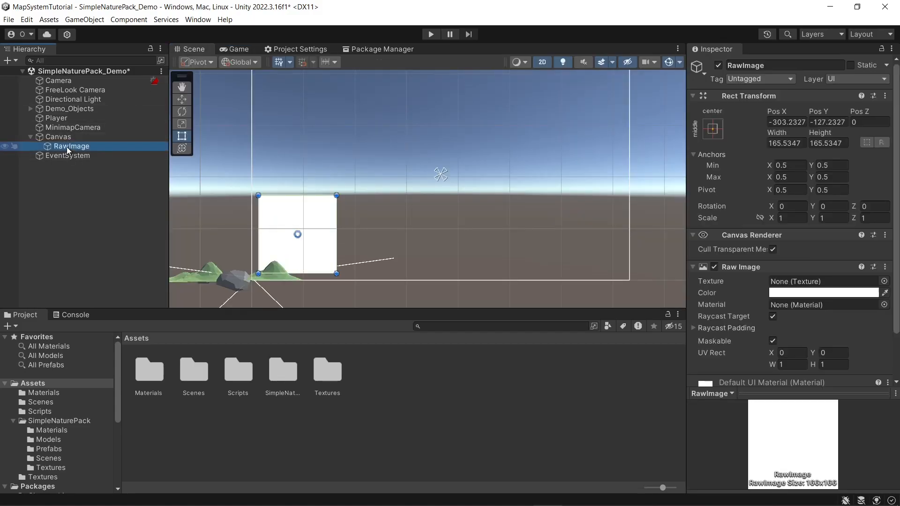
{"action": "scroll", "coordinate": [729, 281], "scroll_direction": "down", "scroll_amount": 3}
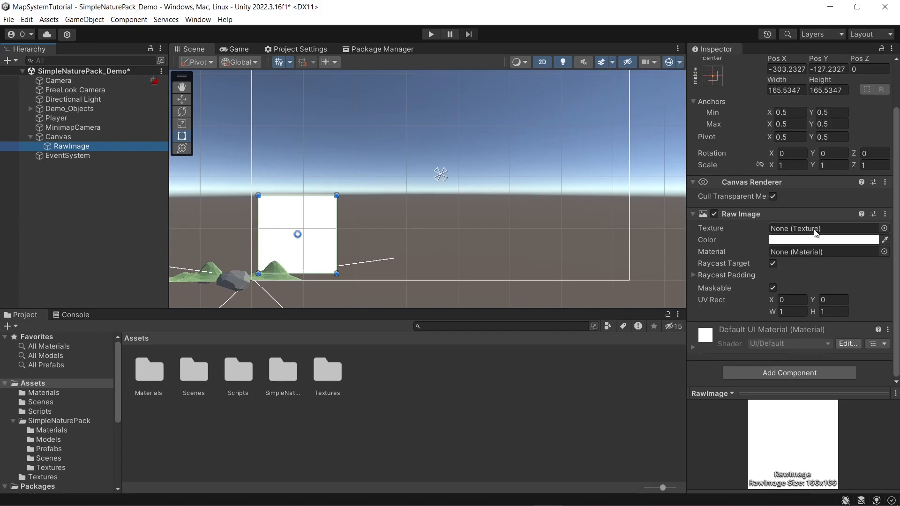
{"action": "left_click", "coordinate": [883, 228]}
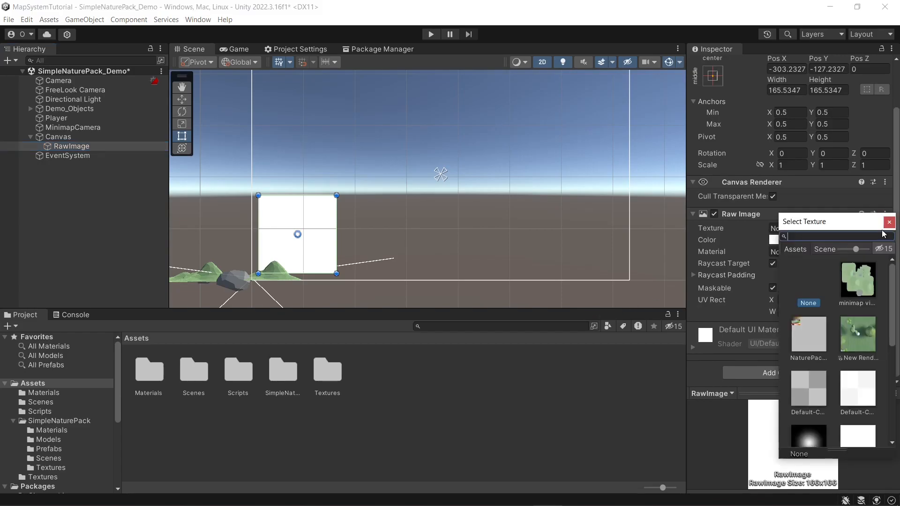
{"action": "left_click", "coordinate": [861, 335]}
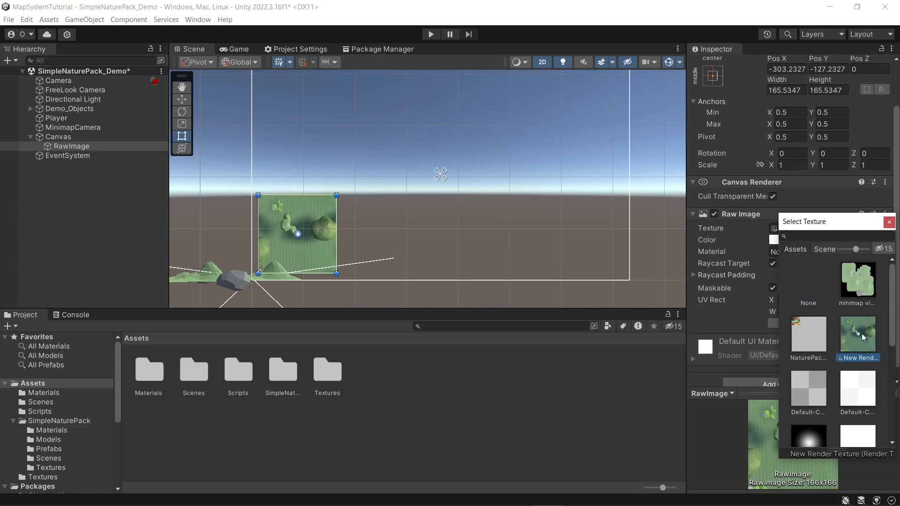
{"action": "left_click", "coordinate": [889, 222]}
{"action": "left_click", "coordinate": [480, 217]}
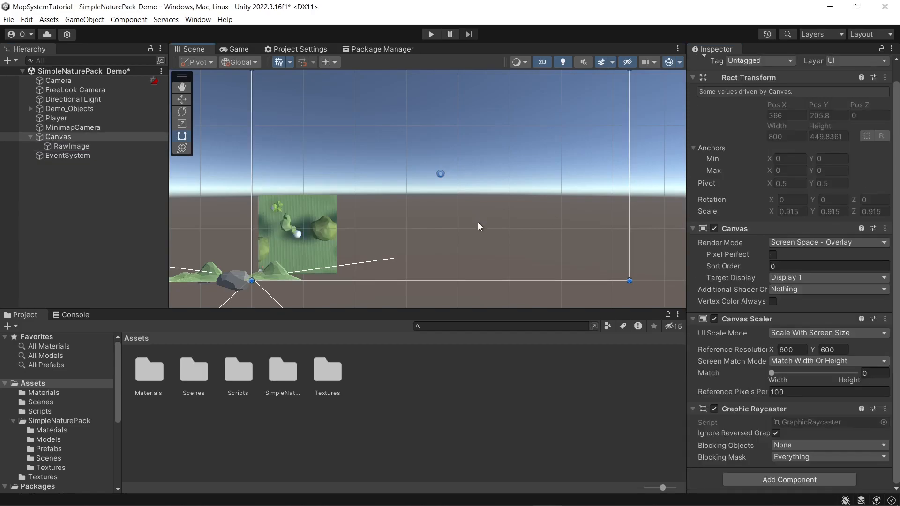
{"action": "left_click", "coordinate": [430, 34]}
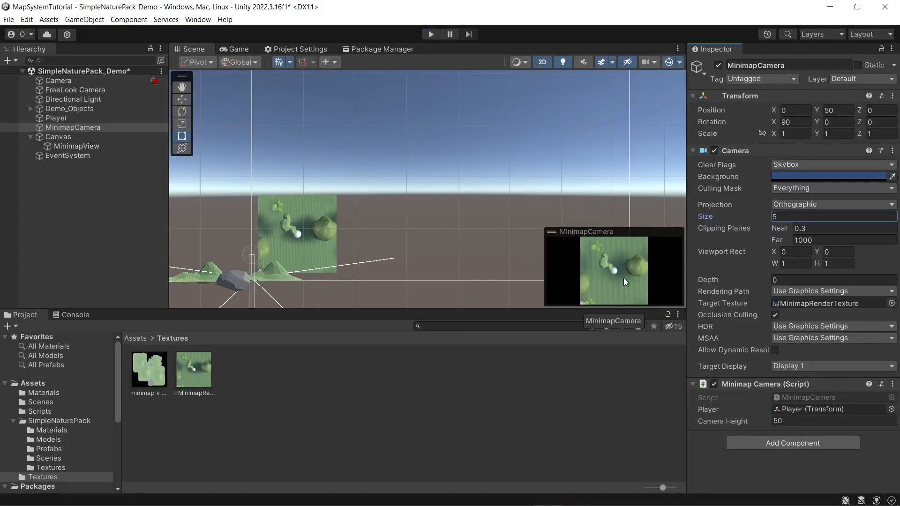
Step: Set the MinimapCamera's orthographic size to 10 and inspect the minimap view illustration and MinimapRenderTexture assets
{"action": "left_click", "coordinate": [784, 217]}
{"action": "type", "text": "10"}
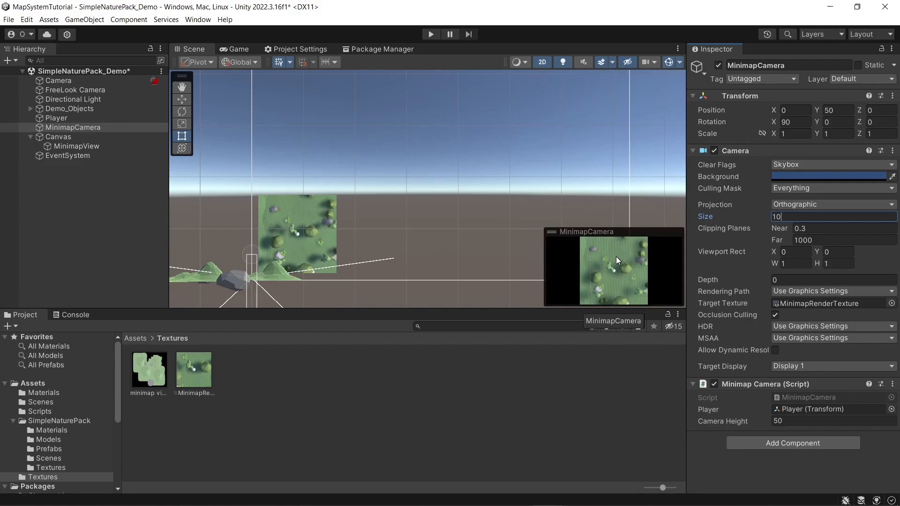
{"action": "left_click", "coordinate": [152, 372]}
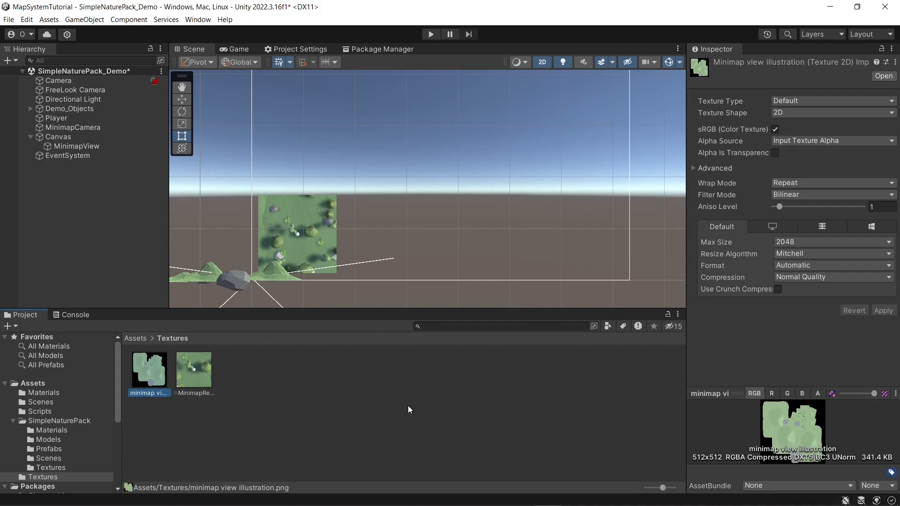
{"action": "left_click", "coordinate": [190, 370]}
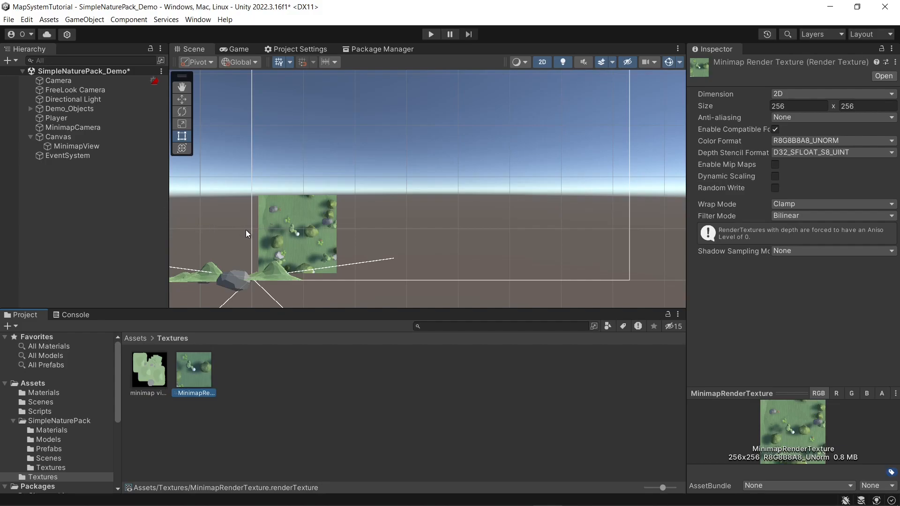
Step: Return the Scene view to 3D and examine the entire terrain from straight above
{"action": "left_click", "coordinate": [541, 63]}
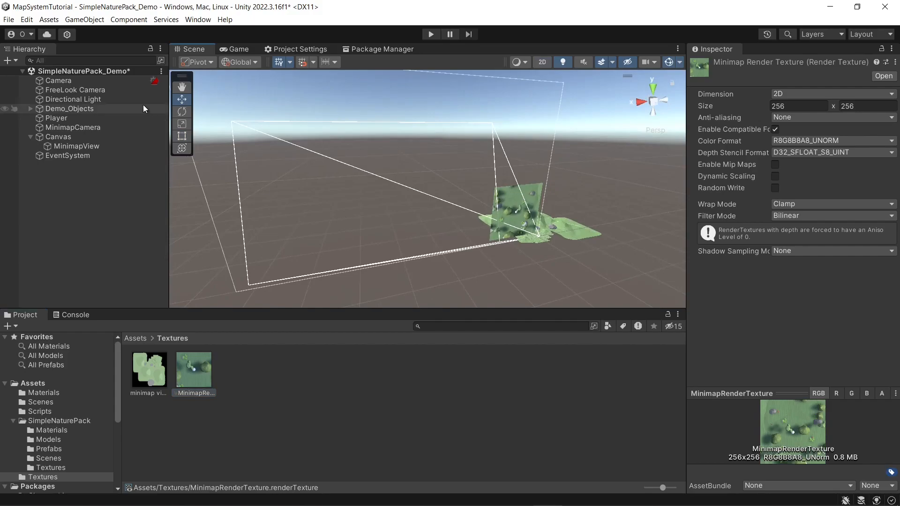
{"action": "double_click", "coordinate": [56, 109]}
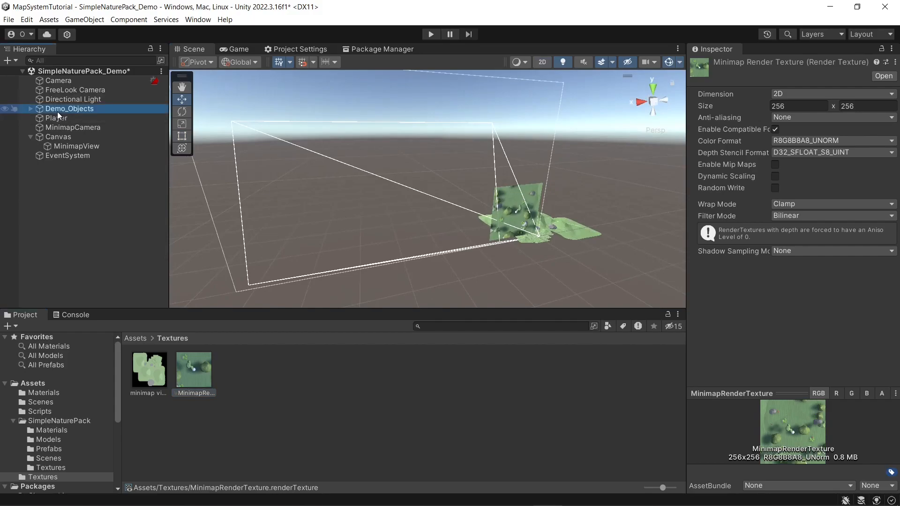
{"action": "left_click", "coordinate": [519, 232]}
{"action": "right_click_drag", "start_coordinate": [520, 231], "coordinate": [580, 267]}
{"action": "key", "text": "w"}
{"action": "left_click", "coordinate": [652, 89]}
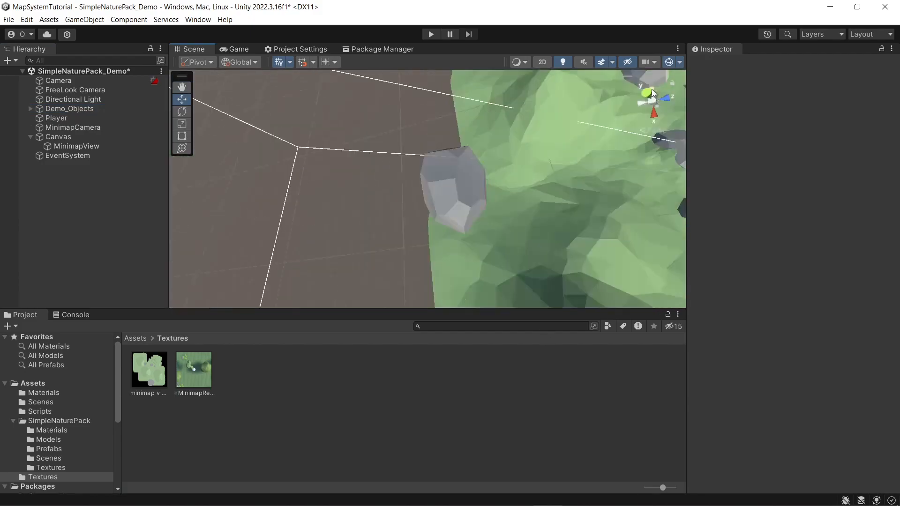
{"action": "left_click", "coordinate": [653, 101]}
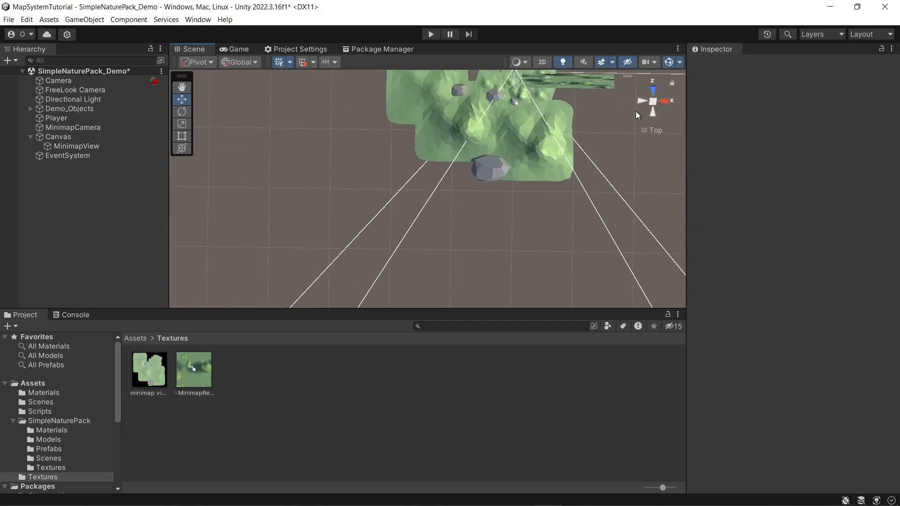
{"action": "left_click", "coordinate": [651, 103]}
{"action": "left_click", "coordinate": [654, 102]}
{"action": "middle_click_drag", "start_coordinate": [516, 134], "coordinate": [478, 204]}
{"action": "scroll", "coordinate": [477, 205], "scroll_direction": "up", "scroll_amount": 4}
{"action": "scroll", "coordinate": [477, 206], "scroll_direction": "up", "scroll_amount": 5}
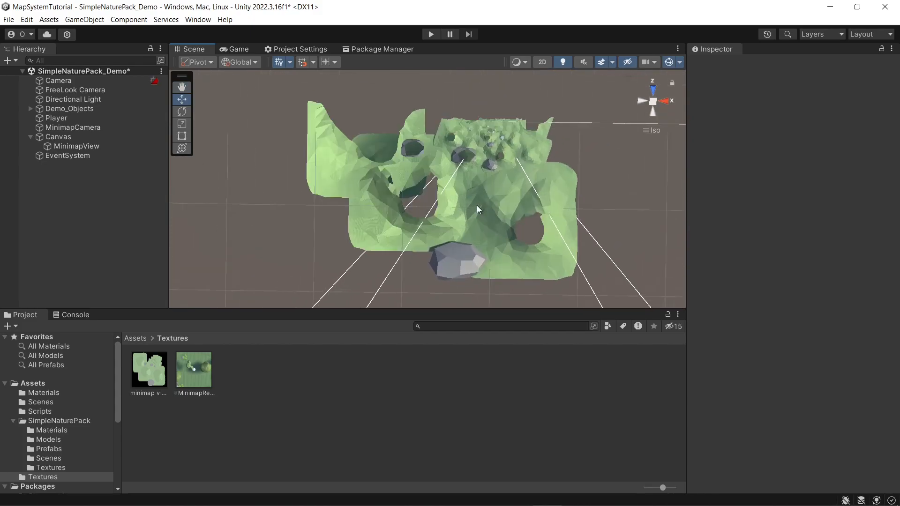
{"action": "scroll", "coordinate": [476, 205], "scroll_direction": "down", "scroll_amount": 6}
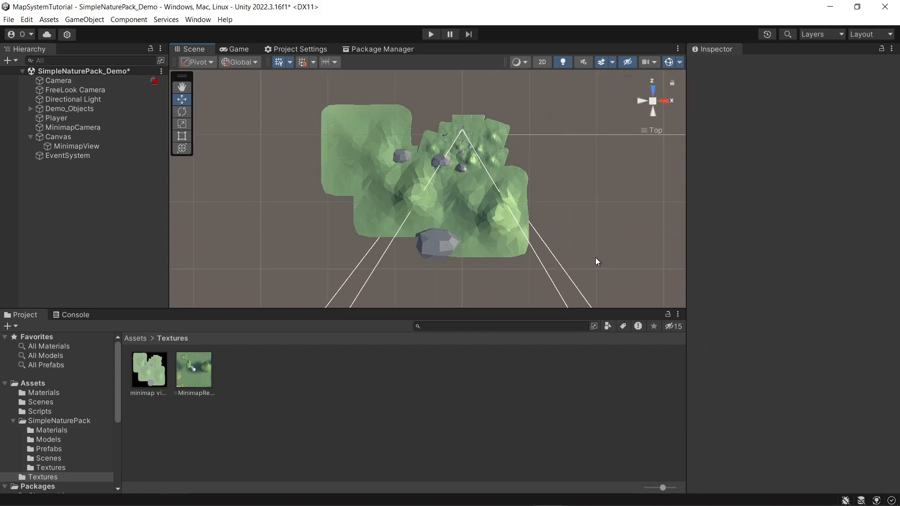
Step: Create a new camera in the scene and name it WorldMapCamera
{"action": "right_click", "coordinate": [45, 172]}
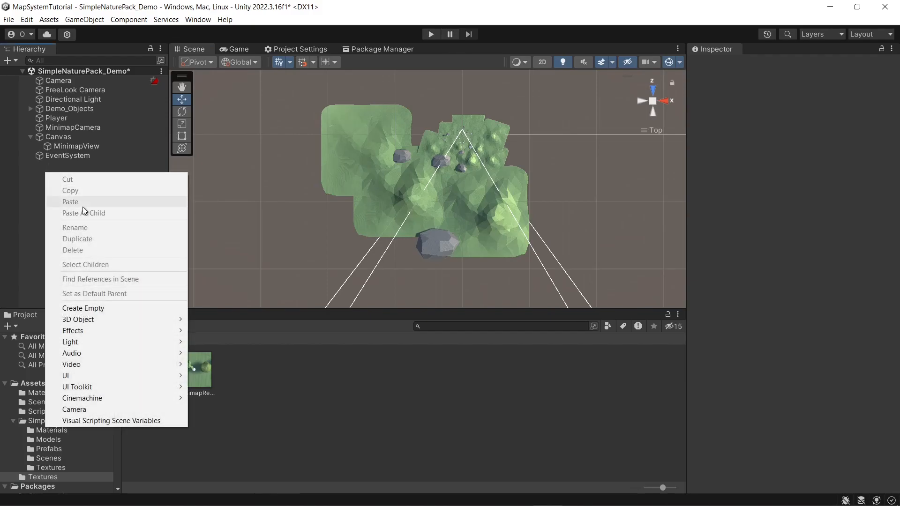
{"action": "left_click", "coordinate": [128, 411]}
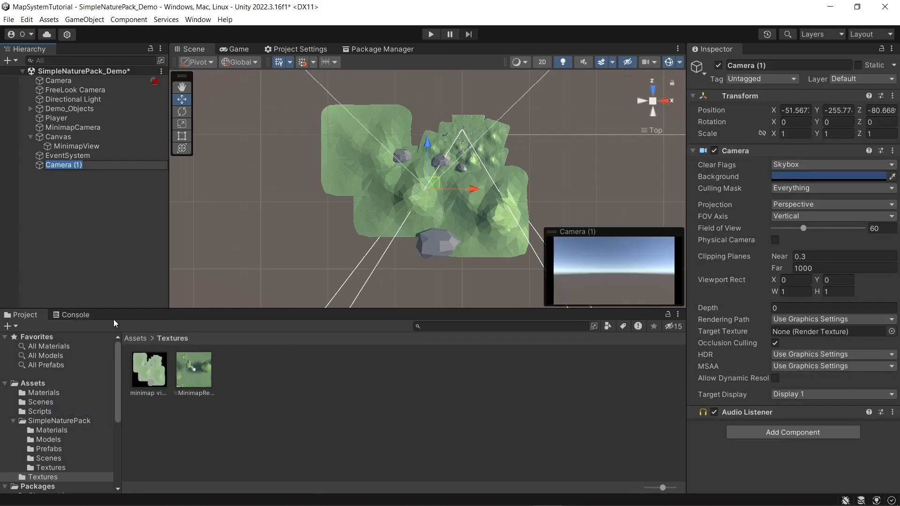
{"action": "type", "text": "WorldMapCamera"}
{"action": "key", "text": "Return"}
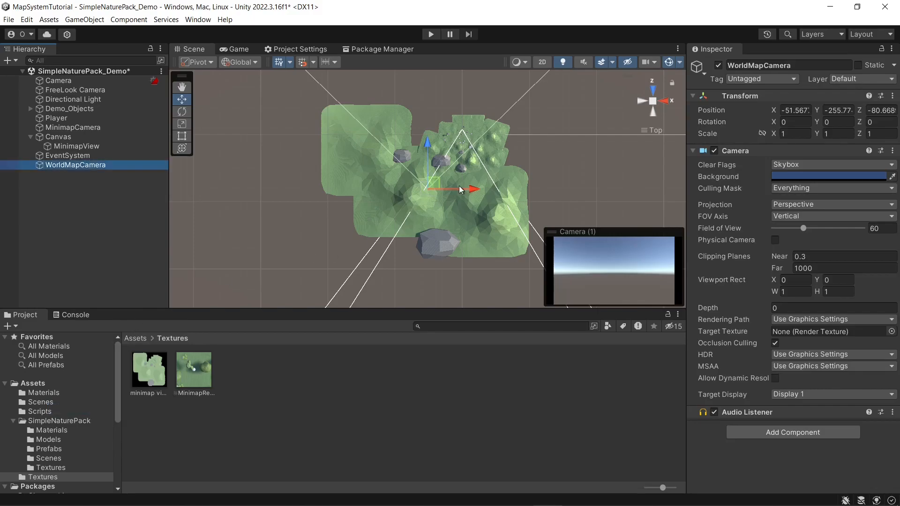
Step: Set the WorldMapCamera's position to X -50 and Z -80
{"action": "left_click", "coordinate": [792, 111]}
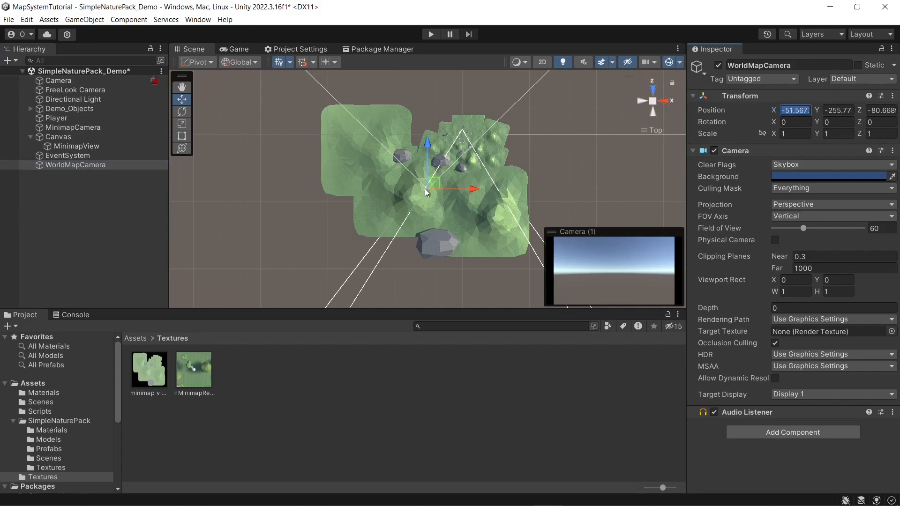
{"action": "type", "text": "-50"}
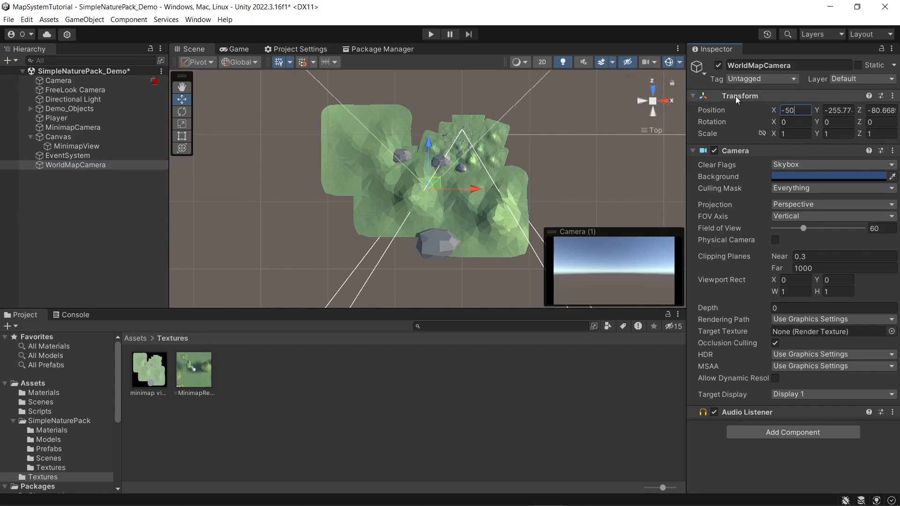
{"action": "left_click", "coordinate": [879, 109]}
{"action": "type", "text": "-80"}
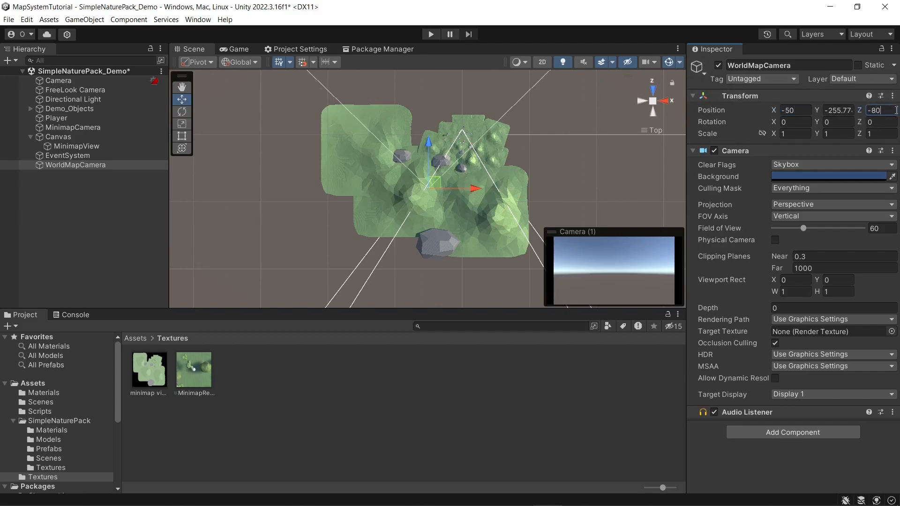
Step: Set the WorldMapCamera's Y position to 200 and its X rotation to 90 so it faces straight down
{"action": "left_click", "coordinate": [830, 111]}
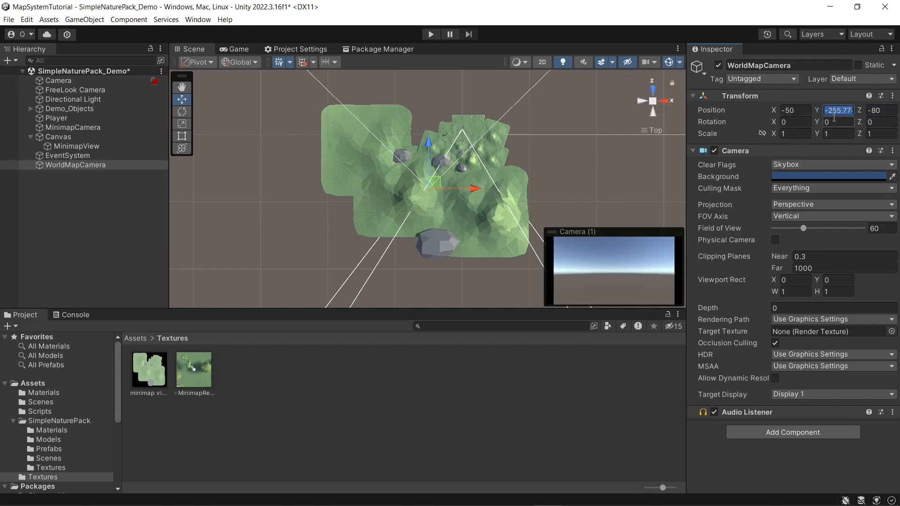
{"action": "type", "text": "200"}
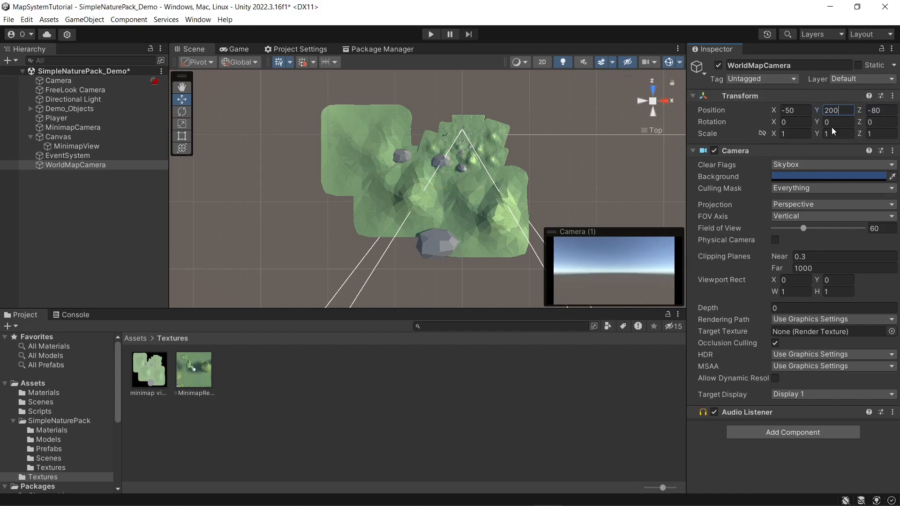
{"action": "left_click", "coordinate": [795, 123]}
{"action": "type", "text": "90"}
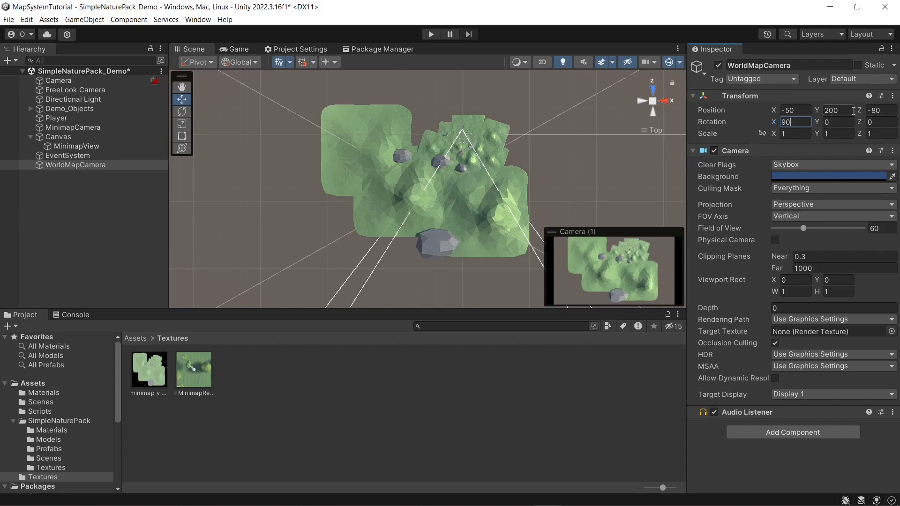
Step: Adjust the WorldMapCamera's Z position to -70 to center the terrain in its preview
{"action": "left_click_drag", "start_coordinate": [858, 110], "coordinate": [881, 113]}
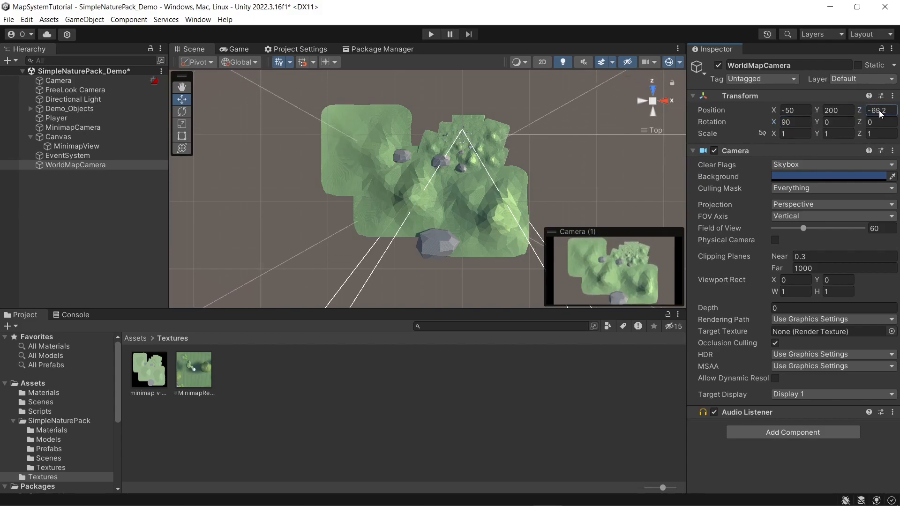
{"action": "left_click", "coordinate": [889, 110]}
{"action": "type", "text": "-"}
{"action": "key", "text": "BackSpace"}
{"action": "type", "text": "-"}
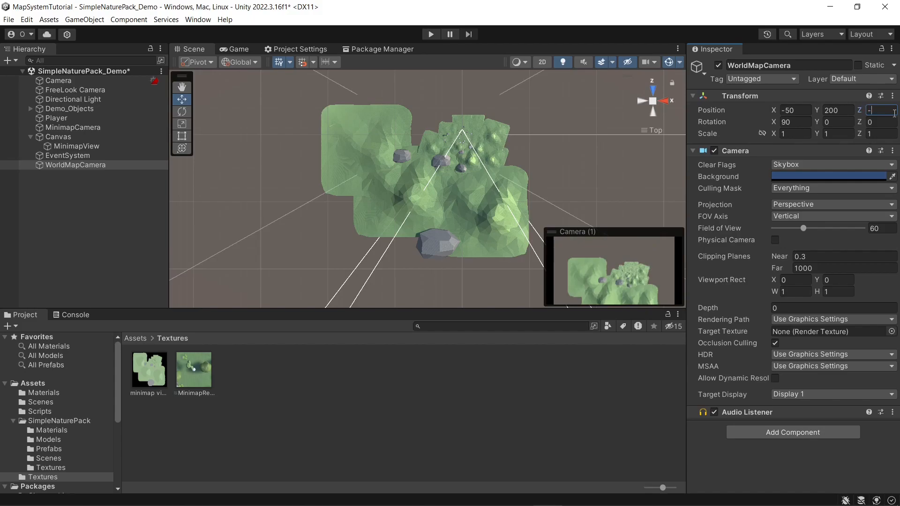
{"action": "type", "text": "70"}
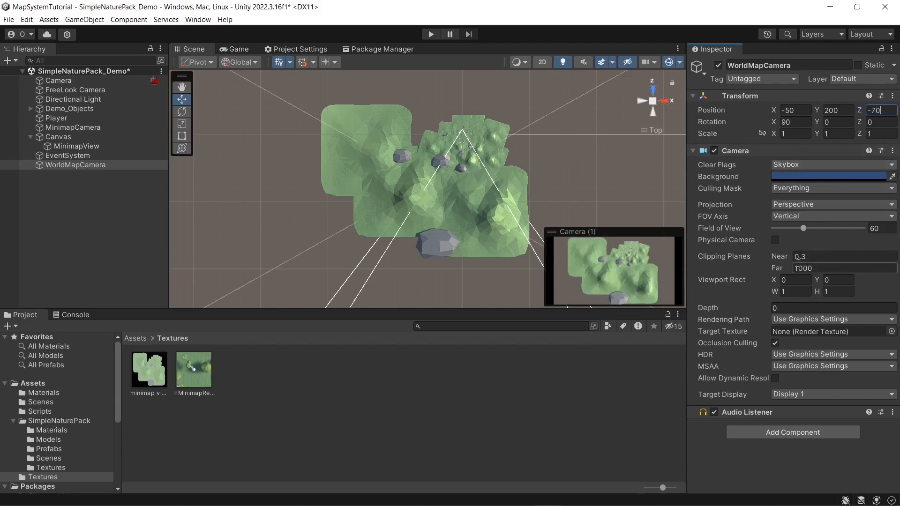
Step: Switch the WorldMapCamera to orthographic projection and set its size to 125 so the whole terrain fits
{"action": "left_click", "coordinate": [800, 205]}
{"action": "left_click", "coordinate": [803, 229]}
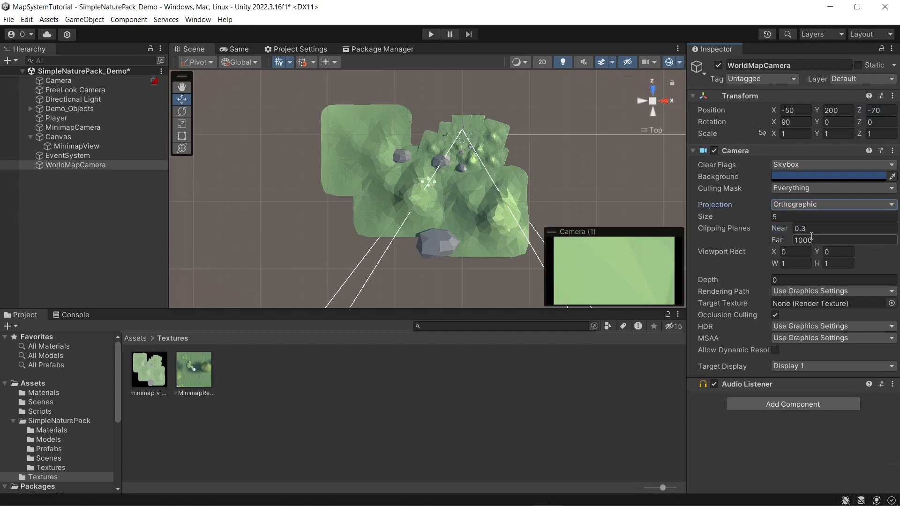
{"action": "left_click", "coordinate": [786, 217]}
{"action": "type", "text": "200"}
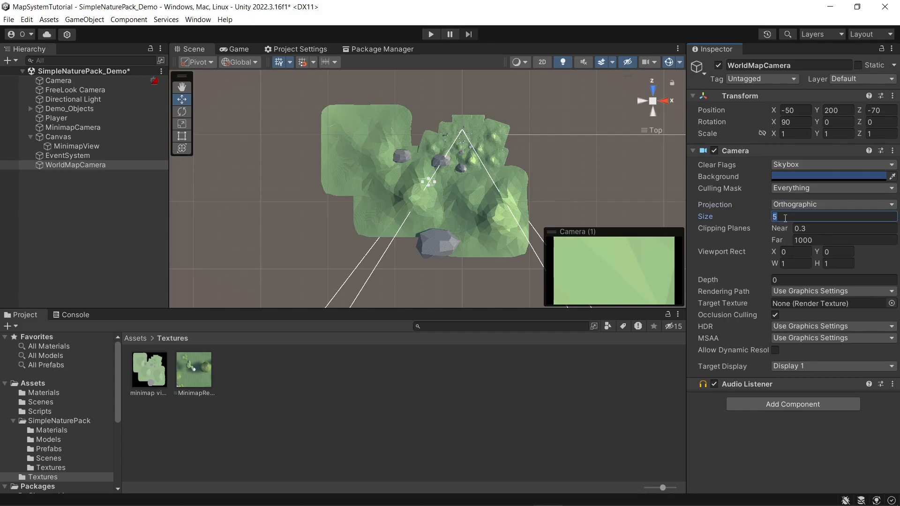
{"action": "key", "text": "BackSpace"}
{"action": "key", "text": "BackSpace"}
{"action": "key", "text": "BackSpace"}
{"action": "type", "text": "150"}
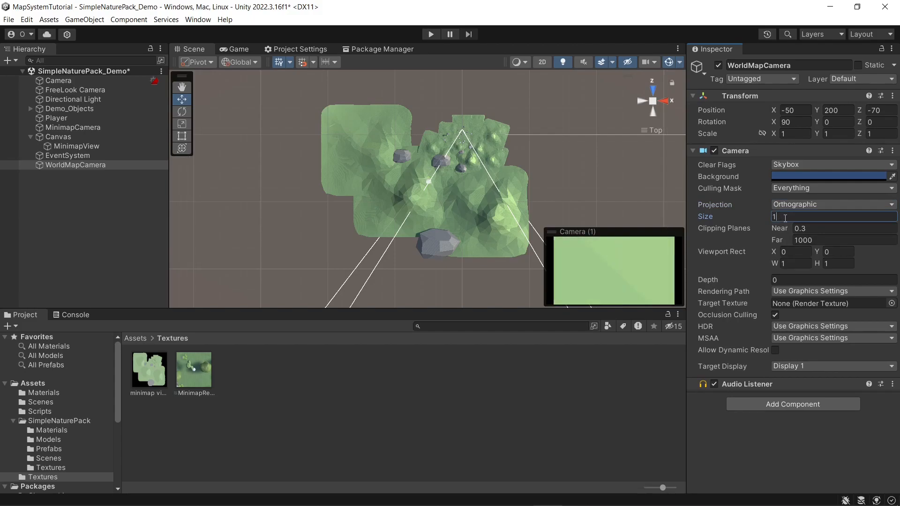
{"action": "key", "text": "BackSpace"}
{"action": "key", "text": "BackSpace"}
{"action": "type", "text": "00"}
{"action": "key", "text": "BackSpace"}
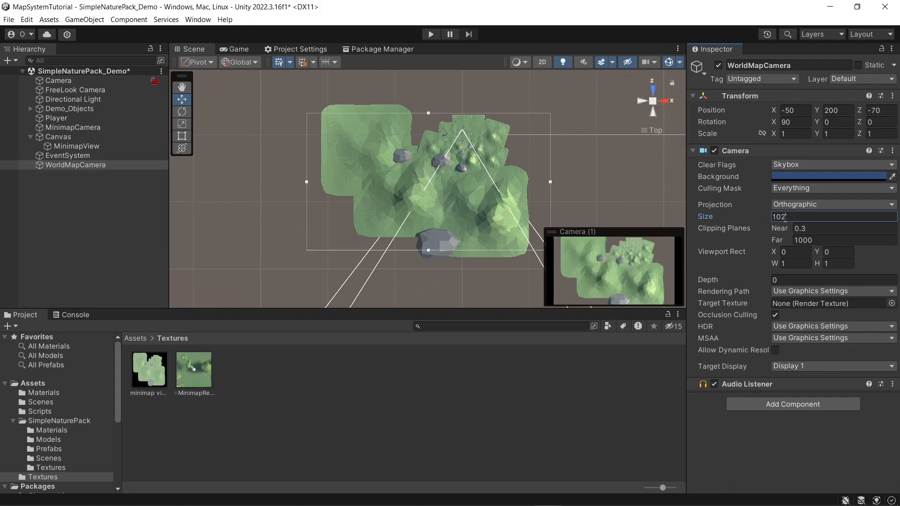
{"action": "type", "text": "2"}
{"action": "key", "text": "BackSpace"}
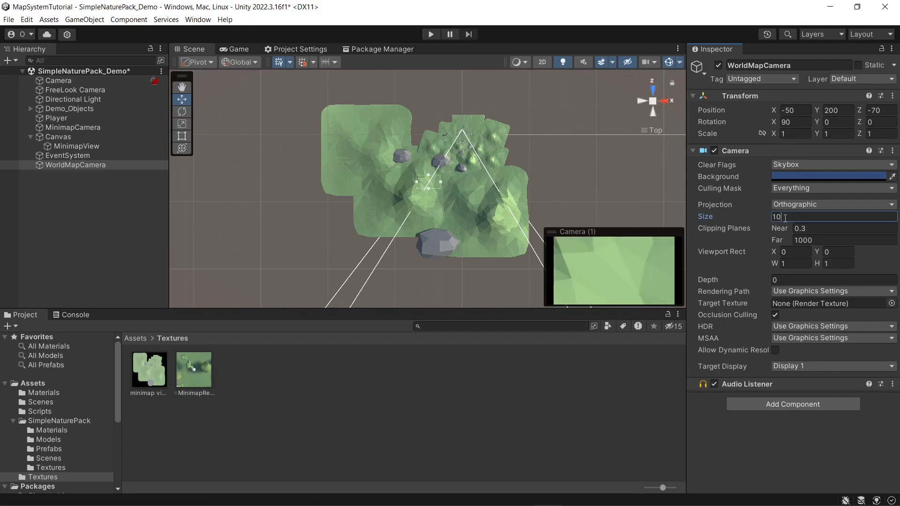
{"action": "type", "text": "25"}
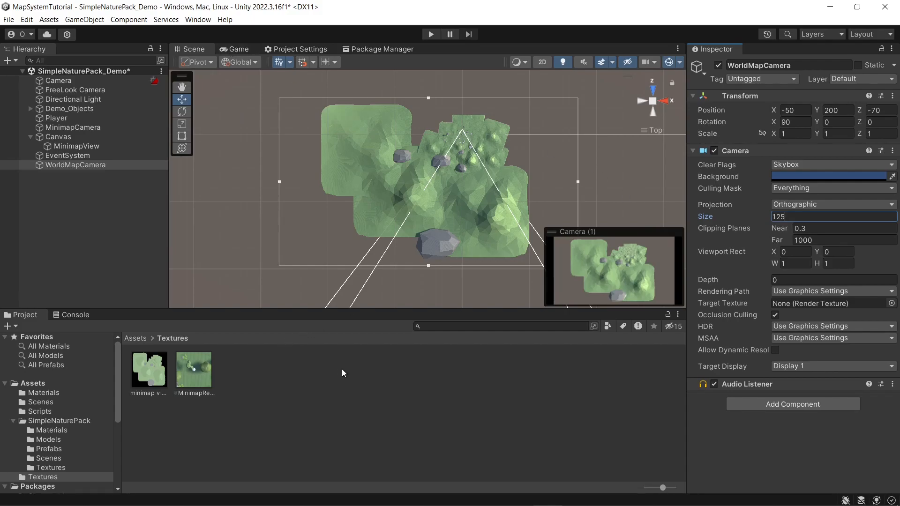
Step: Create a render texture in the Textures folder and name it WorldMapCamera
{"action": "left_click", "coordinate": [272, 364]}
{"action": "right_click", "coordinate": [273, 364]}
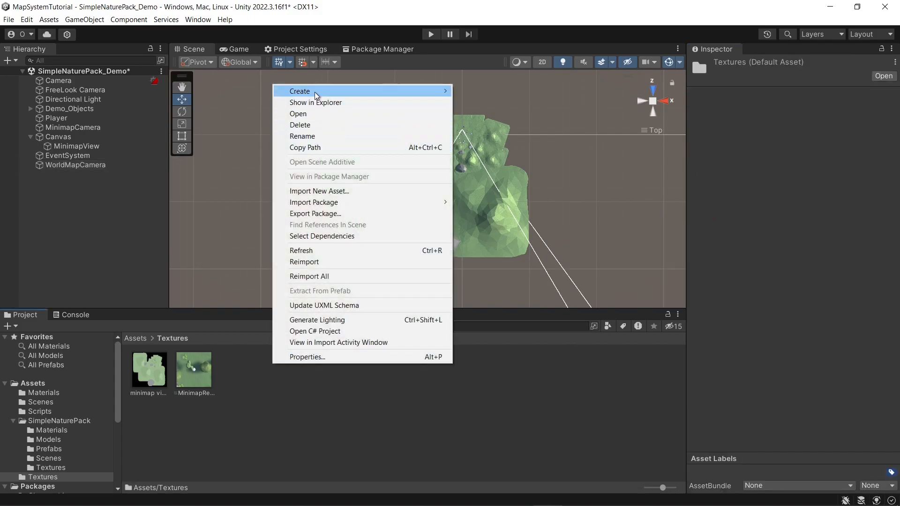
{"action": "mouse_move", "coordinate": [314, 91]}
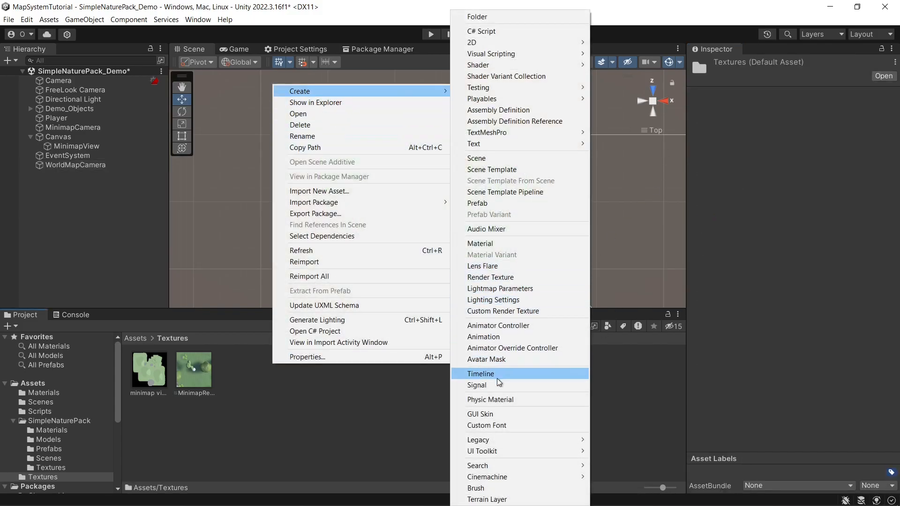
{"action": "left_click", "coordinate": [496, 276]}
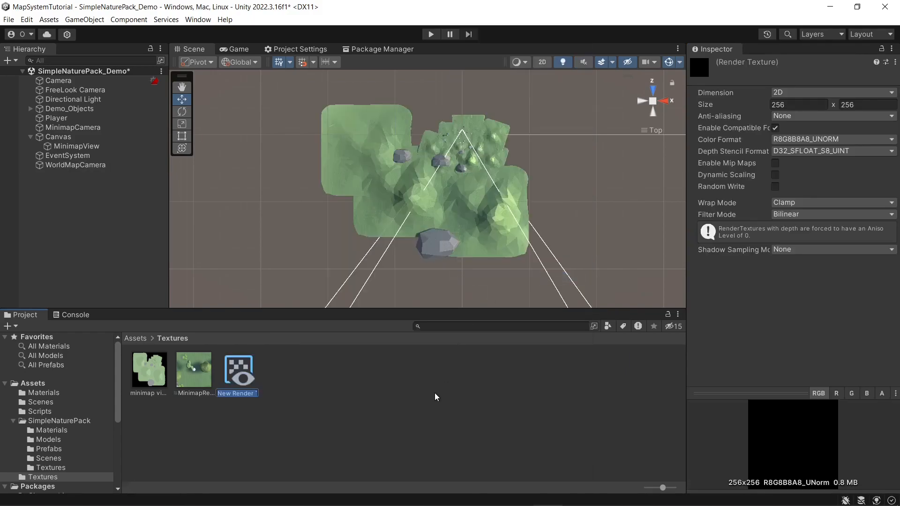
{"action": "type", "text": "WorldMapCame"}
{"action": "type", "text": "ra"}
{"action": "key", "text": "Return"}
Step: Assign the WorldMapCamera render texture as the WorldMapCamera's target texture
{"action": "left_click_drag", "start_coordinate": [238, 370], "coordinate": [79, 165]}
{"action": "left_click", "coordinate": [79, 165]}
{"action": "left_click_drag", "start_coordinate": [242, 368], "coordinate": [816, 302]}
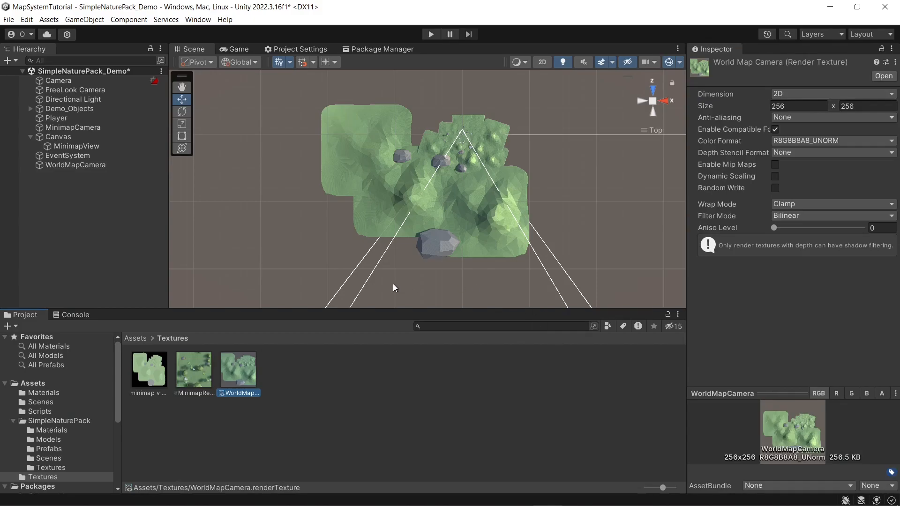
Step: Frame the Canvas in the 2D Scene view and add a Raw Image to it
{"action": "left_click", "coordinate": [59, 137]}
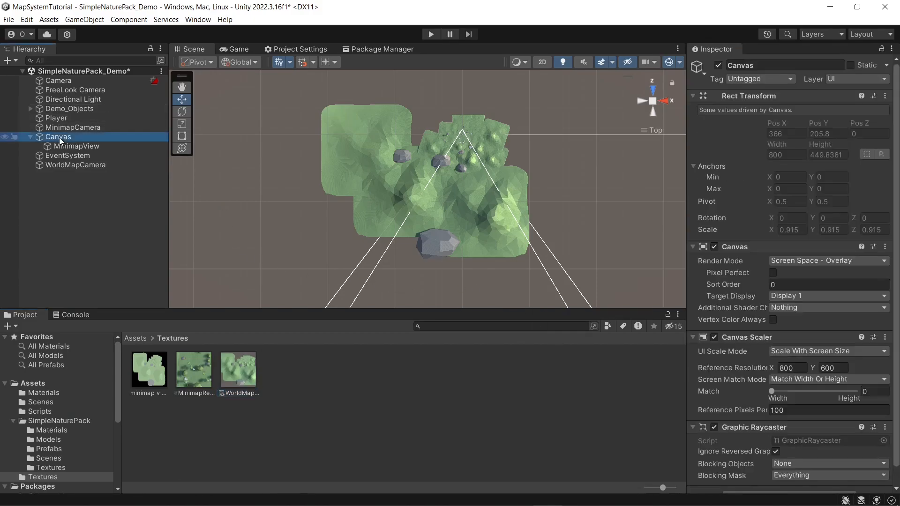
{"action": "left_click", "coordinate": [542, 62]}
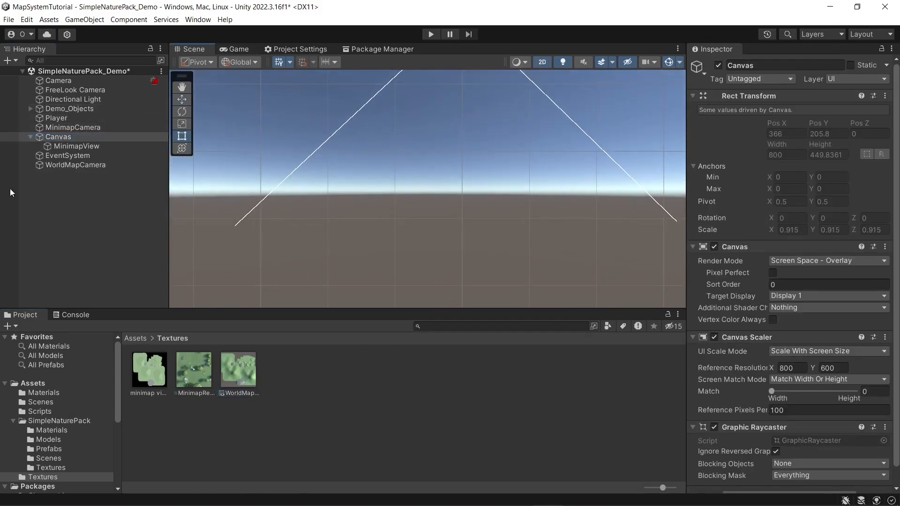
{"action": "double_click", "coordinate": [51, 139]}
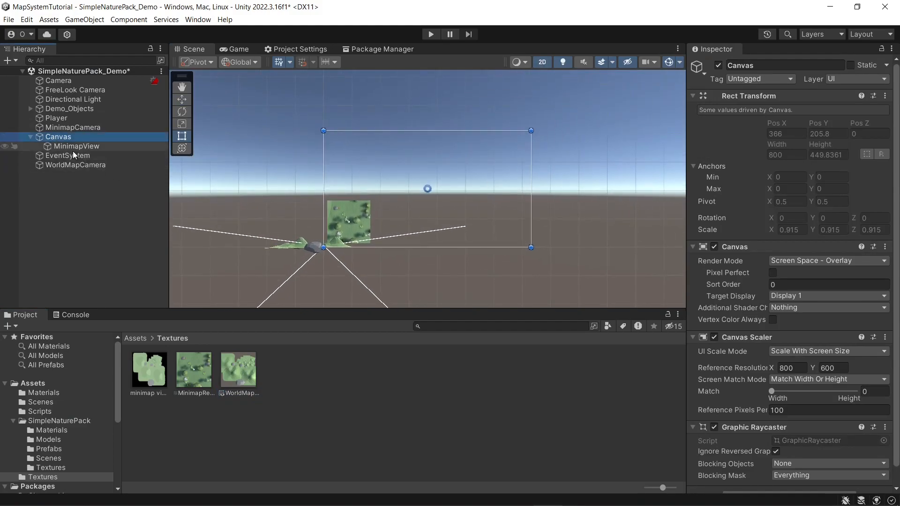
{"action": "right_click", "coordinate": [60, 137]}
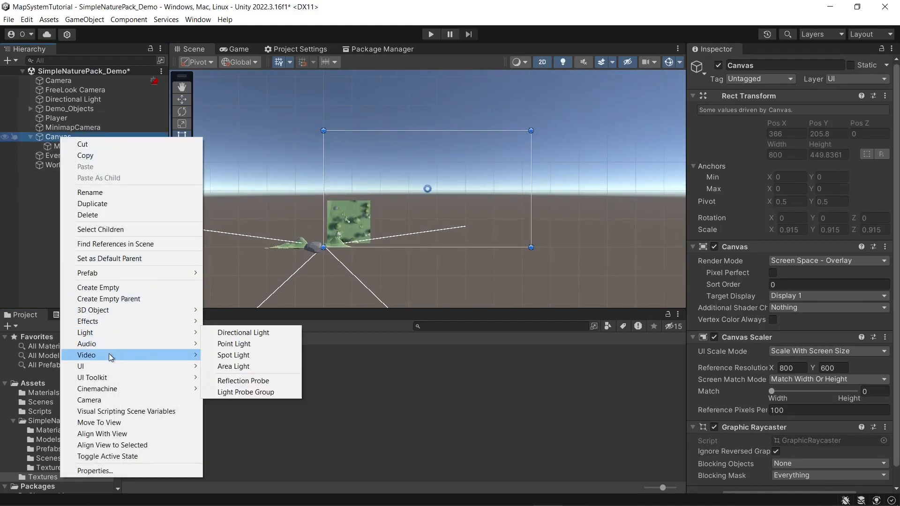
{"action": "mouse_move", "coordinate": [110, 368]}
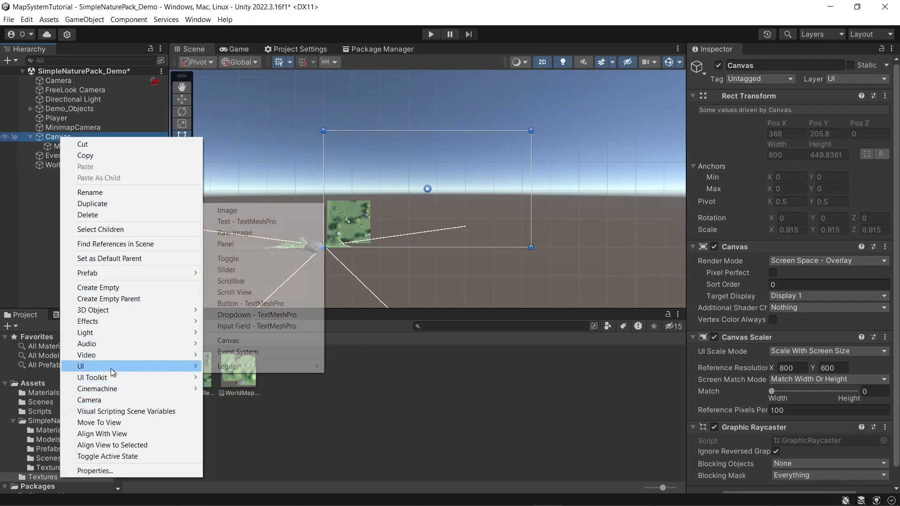
{"action": "left_click", "coordinate": [234, 233]}
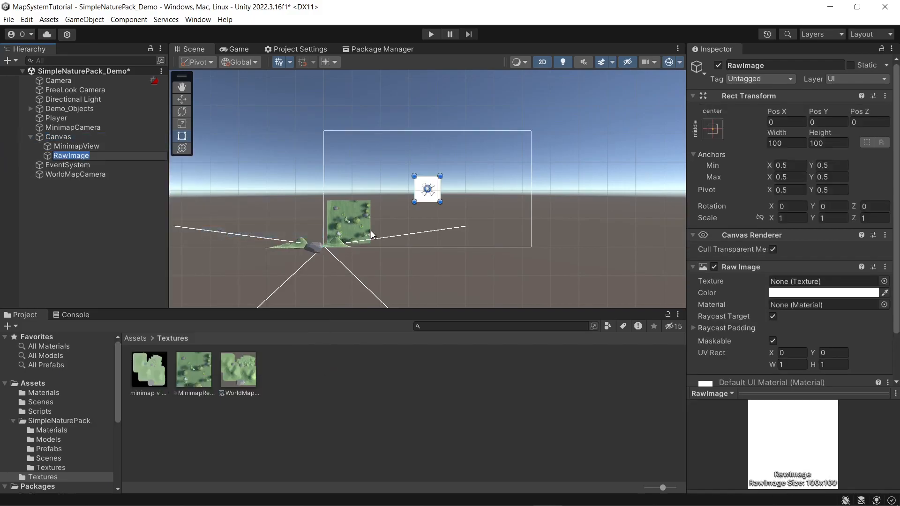
Step: Enlarge the raw image evenly to about 398 by 398, assign it the WorldMapCamera texture, and check it in the Game view
{"action": "left_click_drag", "start_coordinate": [440, 201], "coordinate": [478, 239], "text": "alt+shift"}
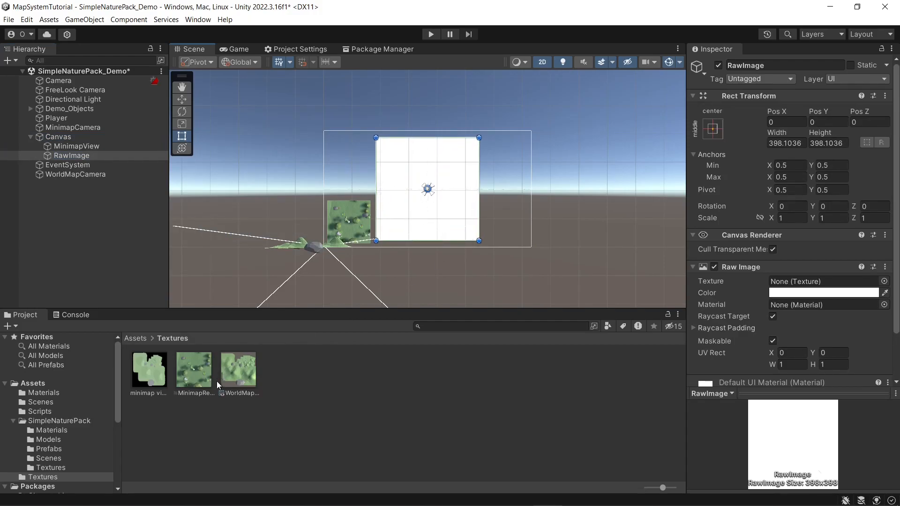
{"action": "left_click_drag", "start_coordinate": [250, 371], "coordinate": [847, 282]}
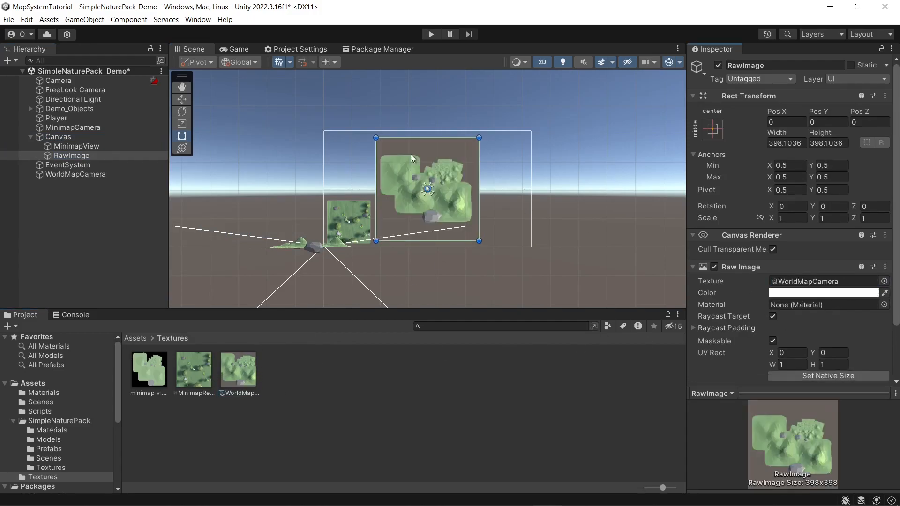
{"action": "left_click", "coordinate": [236, 51]}
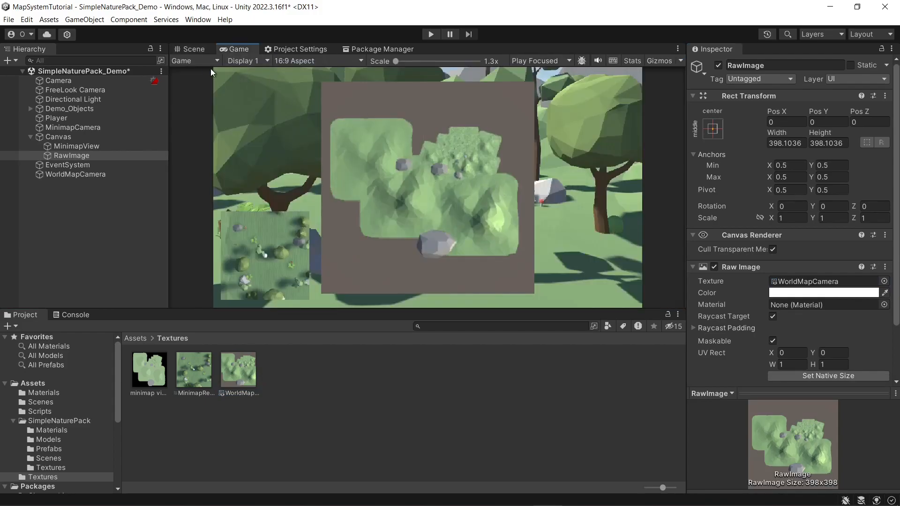
Step: Rename the raw image as WorldMapView
{"action": "left_click", "coordinate": [760, 66]}
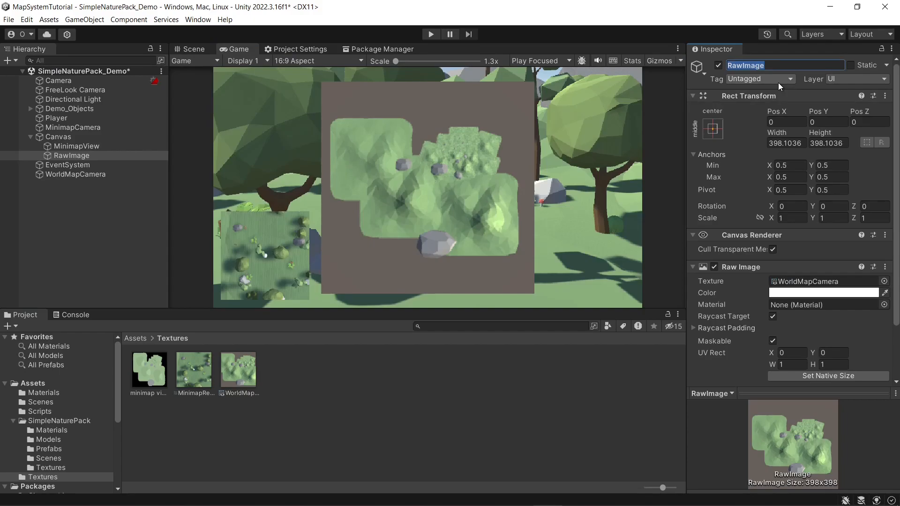
{"action": "type", "text": "WorldMapView"}
{"action": "key", "text": "Return"}
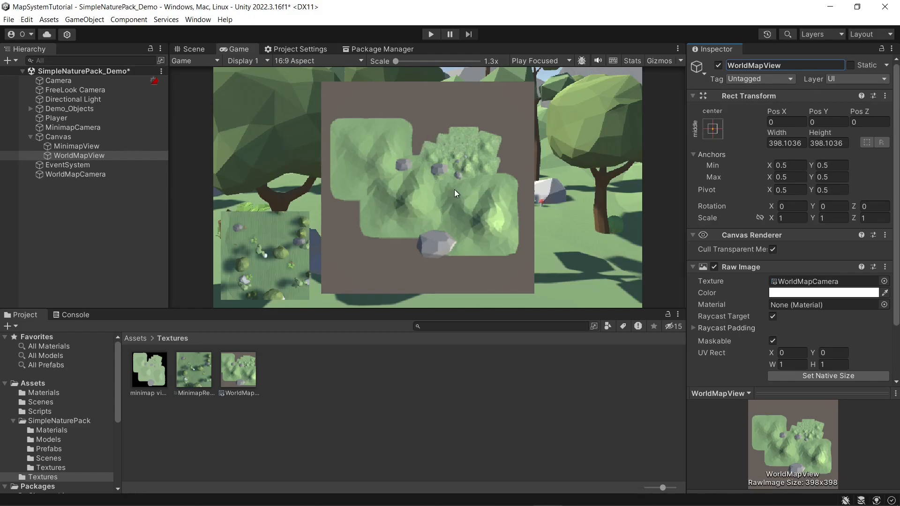
Step: Create a C# script named WorldView in the Scripts folder and select it
{"action": "left_click", "coordinate": [62, 208]}
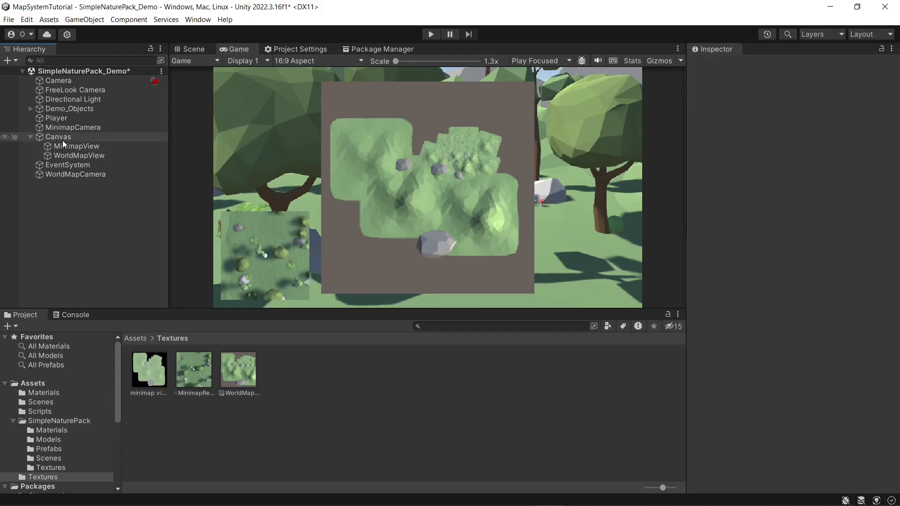
{"action": "left_click", "coordinate": [137, 340]}
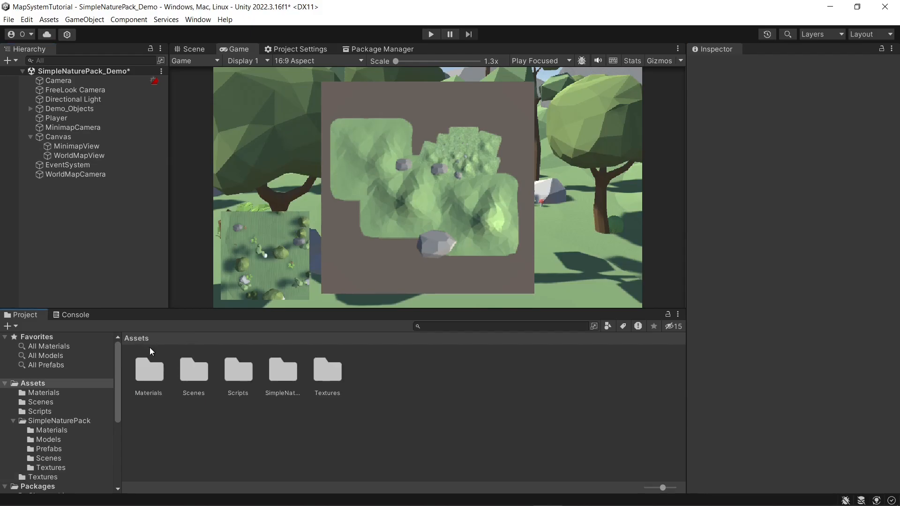
{"action": "double_click", "coordinate": [247, 376]}
{"action": "right_click", "coordinate": [251, 390]}
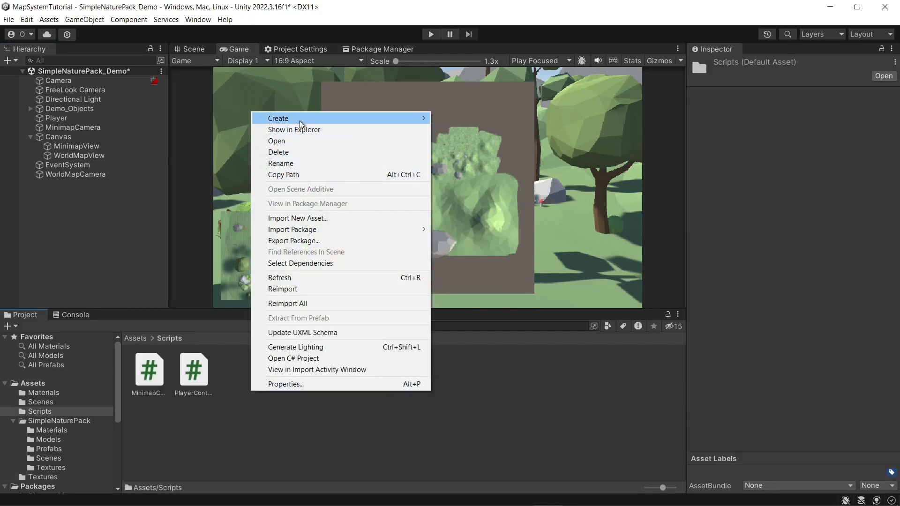
{"action": "mouse_move", "coordinate": [300, 123]}
{"action": "left_click", "coordinate": [488, 34]}
{"action": "type", "text": "WorldView"}
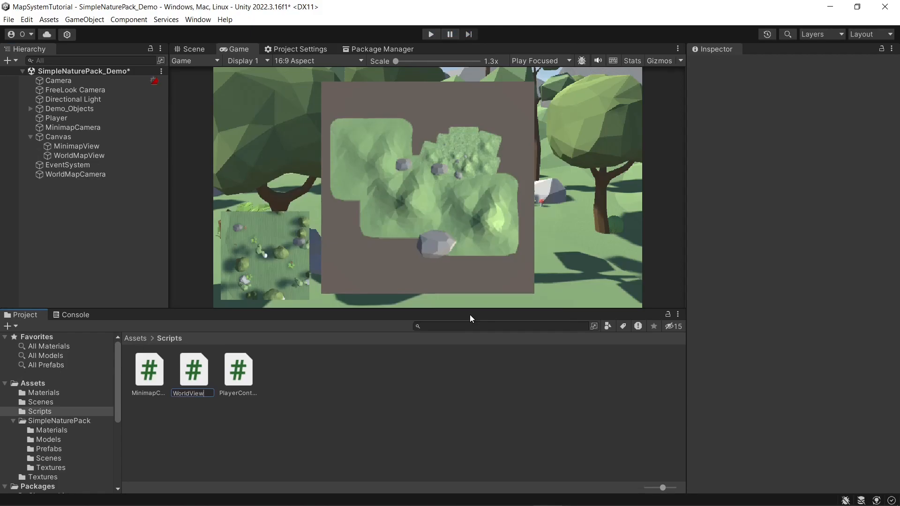
{"action": "key", "text": "Return"}
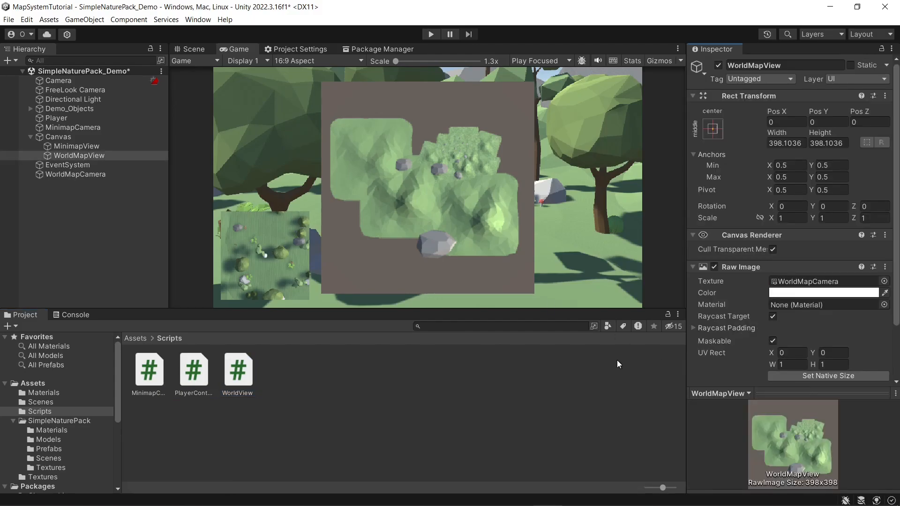
{"action": "left_click", "coordinate": [241, 373]}
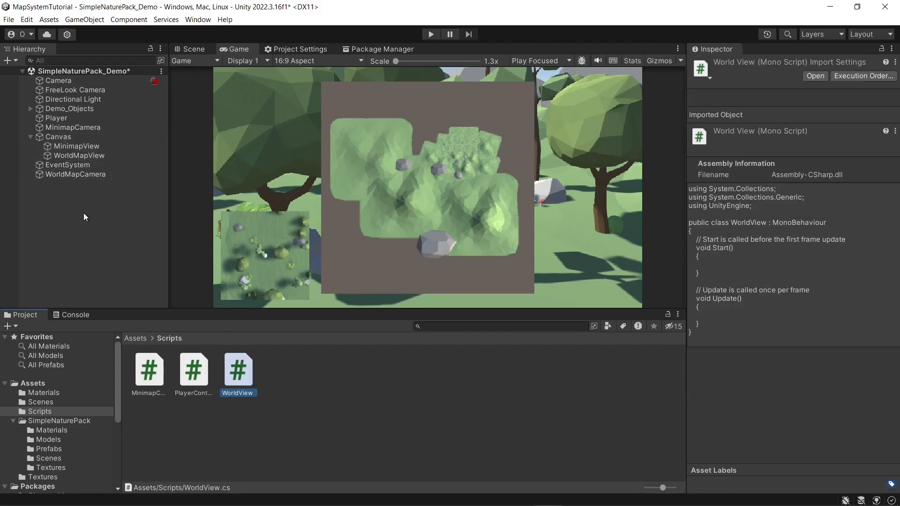
Step: Create an empty object at the root of the scene and name it InputManager
{"action": "right_click", "coordinate": [84, 214]}
{"action": "left_click", "coordinate": [157, 347]}
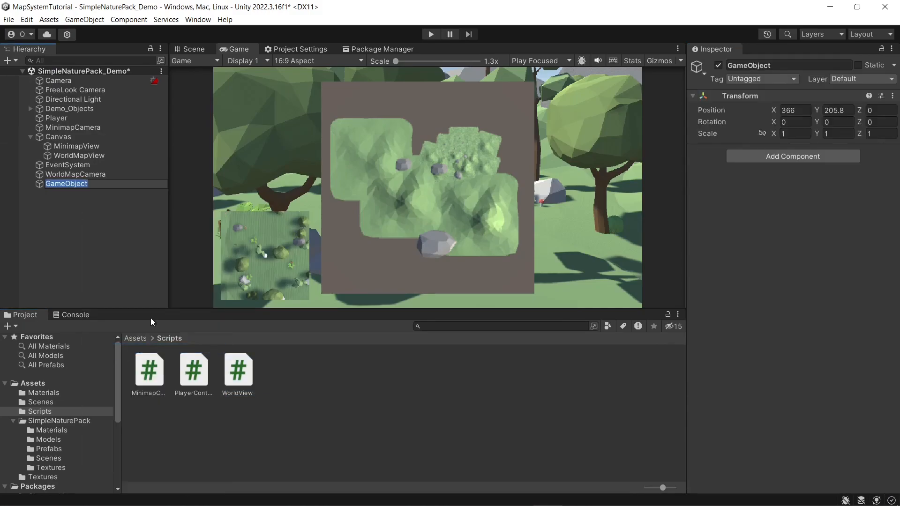
{"action": "type", "text": "InputManager"}
{"action": "key", "text": "Return"}
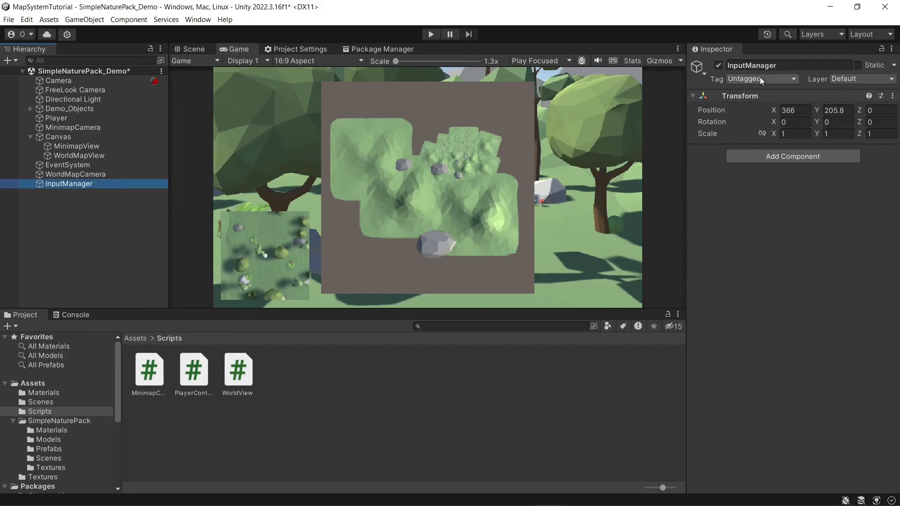
Step: Reset the InputManager's transform and attach the WorldView script to it
{"action": "right_click", "coordinate": [759, 90]}
{"action": "left_click", "coordinate": [782, 100]}
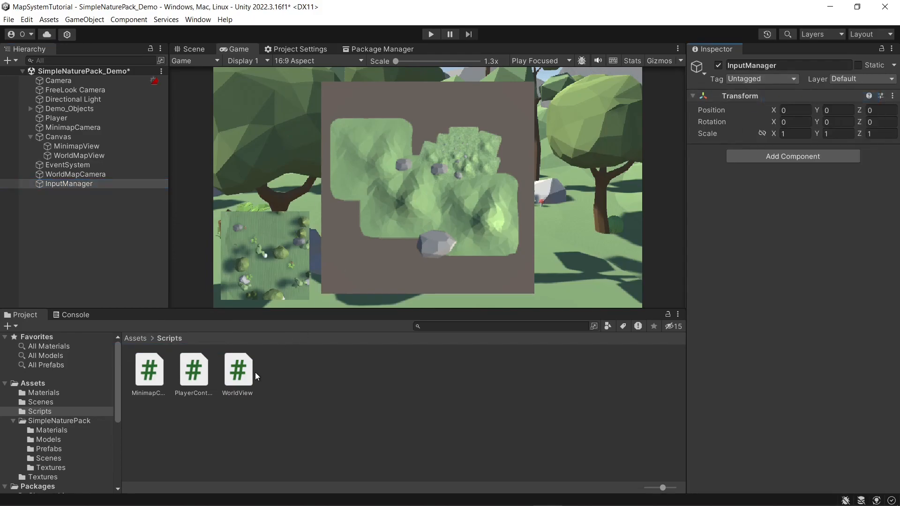
{"action": "left_click_drag", "start_coordinate": [244, 373], "coordinate": [69, 184]}
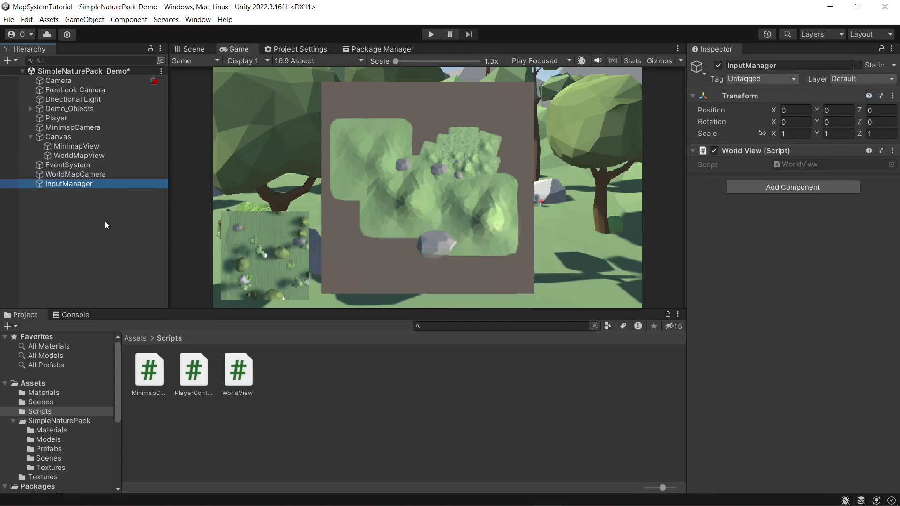
Step: Switch to Visual Studio and declare a serialized GameObject field named worldMapView at the start of the WorldView class
{"action": "key", "text": "alt+Tab"}
{"action": "left_click", "coordinate": [506, 267]}
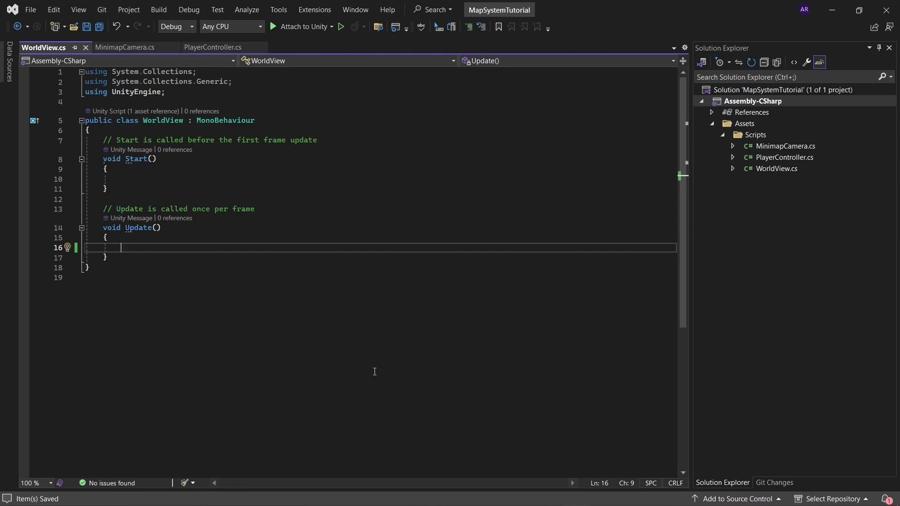
{"action": "left_click", "coordinate": [331, 129]}
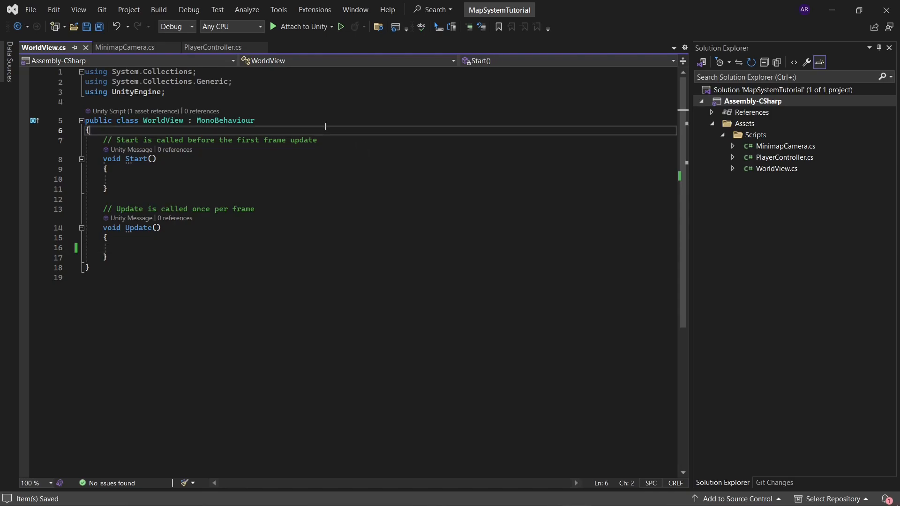
{"action": "key", "text": "Return"}
{"action": "key", "text": "Return"}
{"action": "key", "text": "Up"}
{"action": "type", "text": "[SerializeField]"}
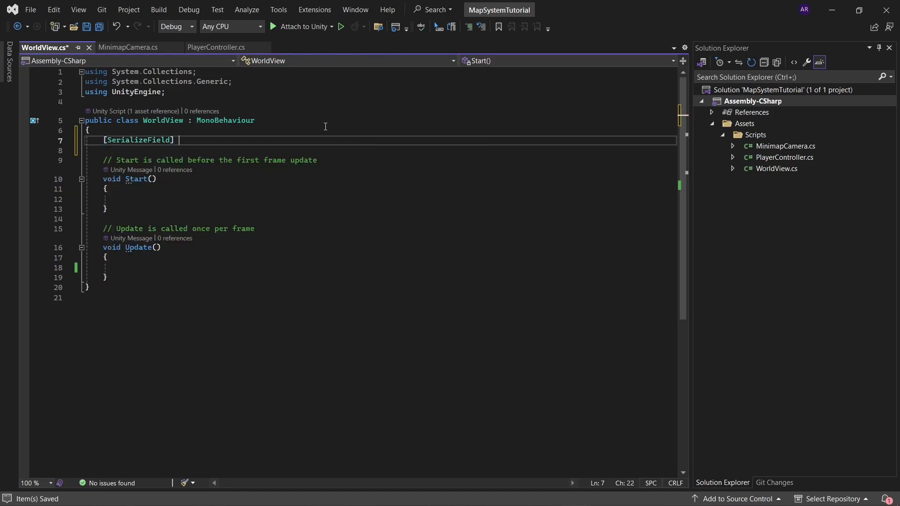
{"action": "type", "text": " GameObject "}
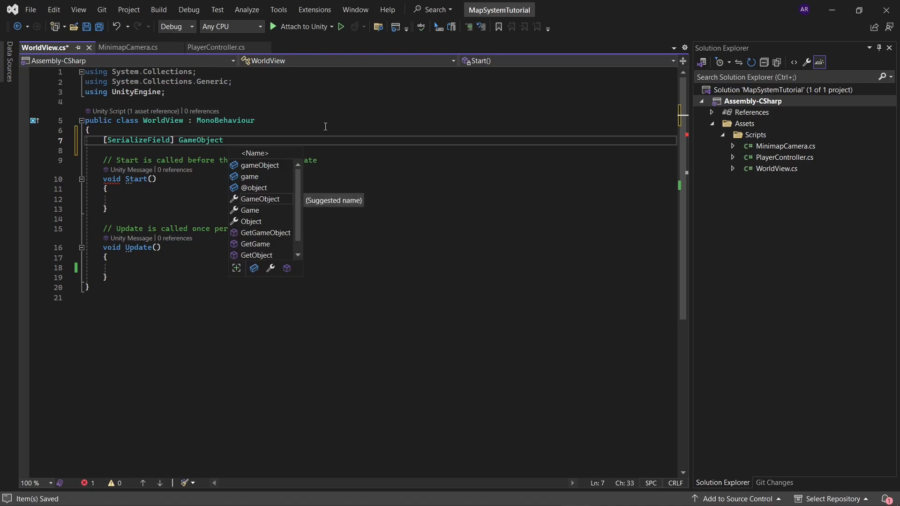
{"action": "type", "text": "world"}
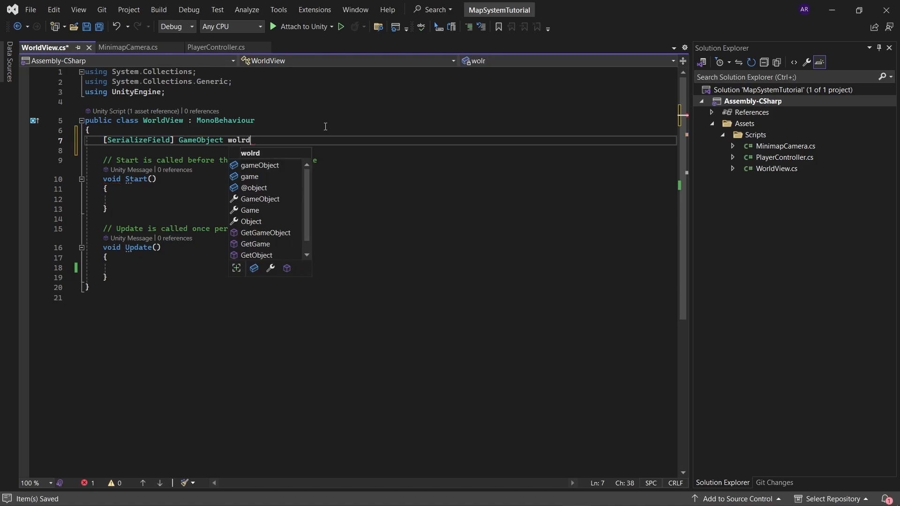
{"action": "type", "text": "MapView;"}
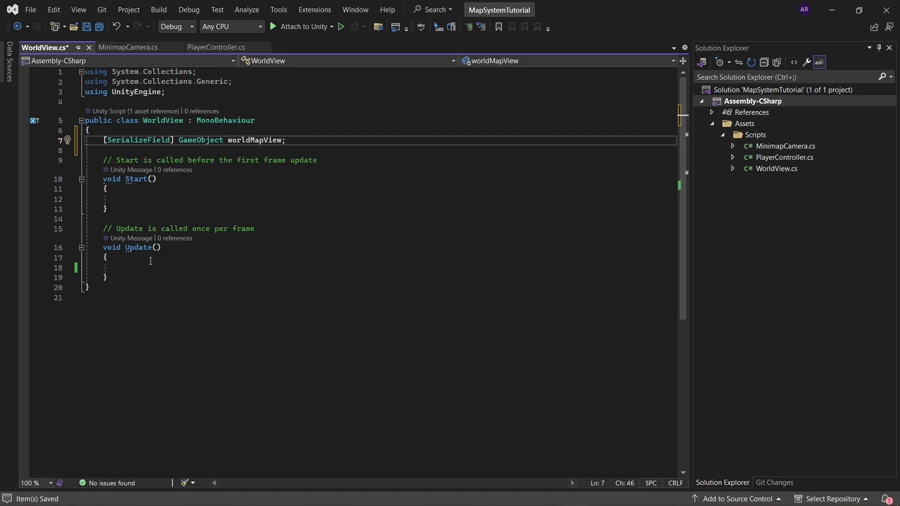
Step: Begin an if statement inside Update whose condition calls Input.GetKeyDown
{"action": "left_click", "coordinate": [169, 268]}
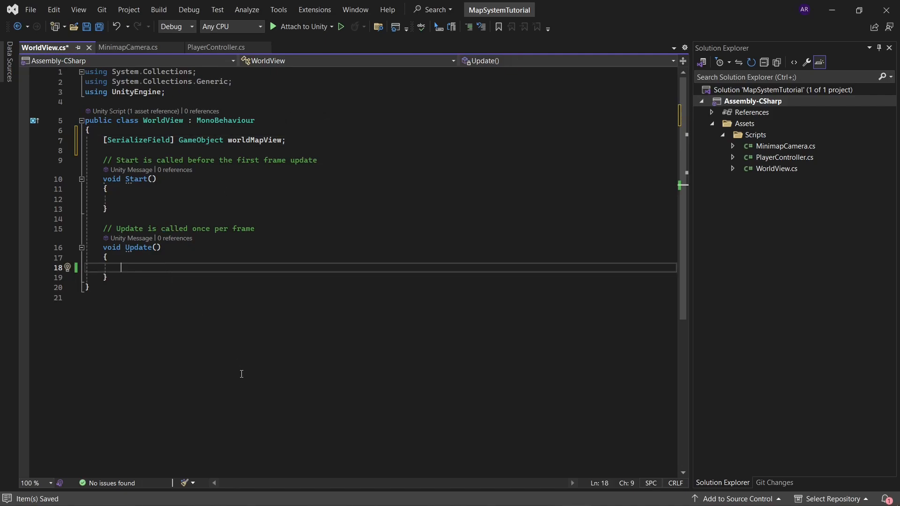
{"action": "type", "text": "if"}
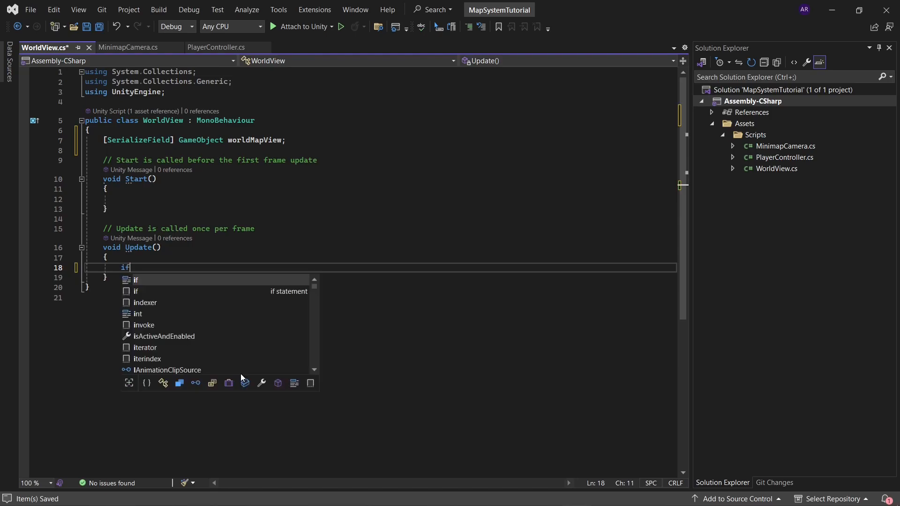
{"action": "type", "text": " (I"}
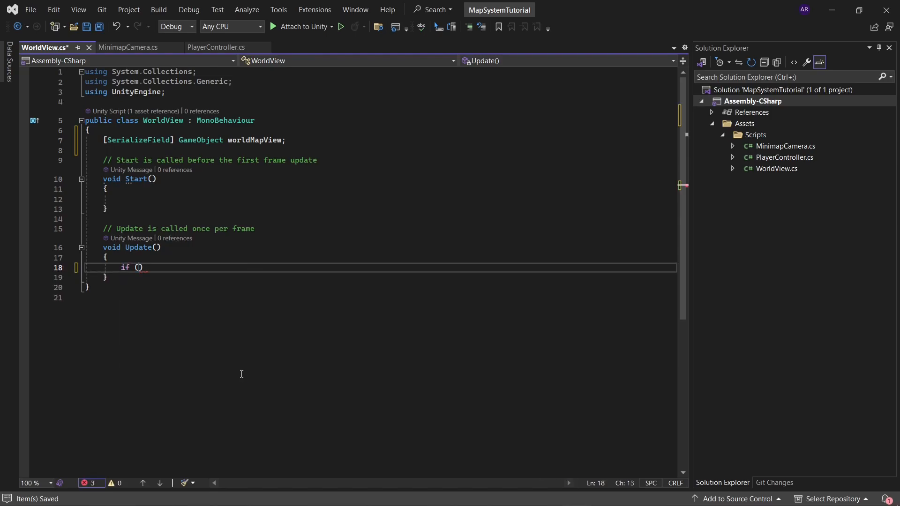
{"action": "type", "text": "nput.ge"}
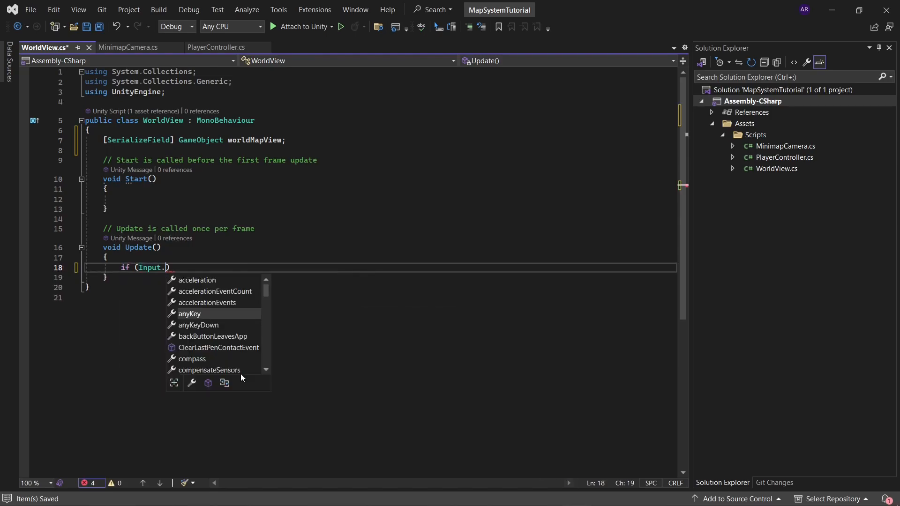
{"action": "type", "text": "t"}
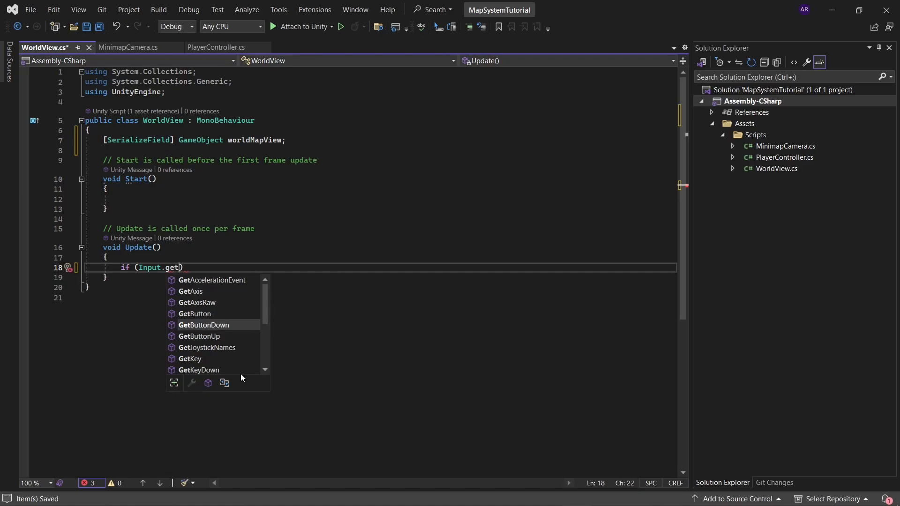
{"action": "type", "text": "key"}
{"action": "key", "text": "Down"}
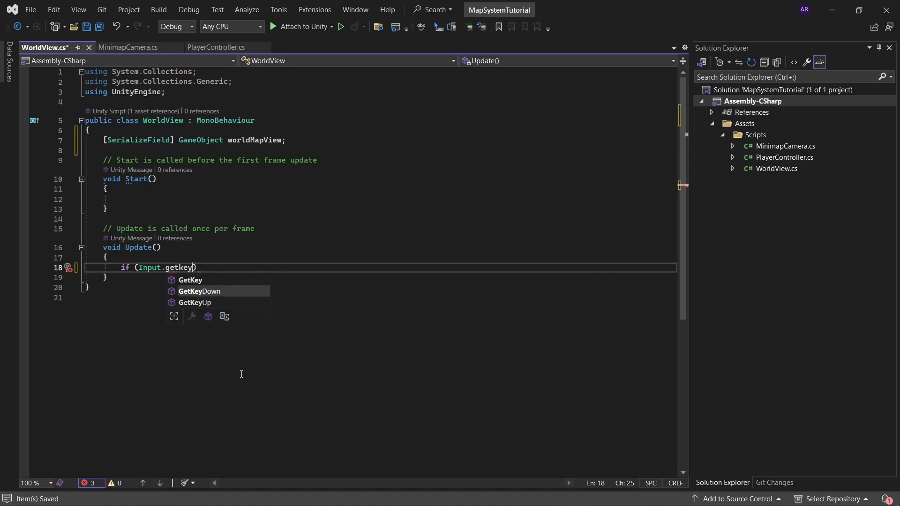
{"action": "key", "text": "Tab"}
{"action": "type", "text": "("}
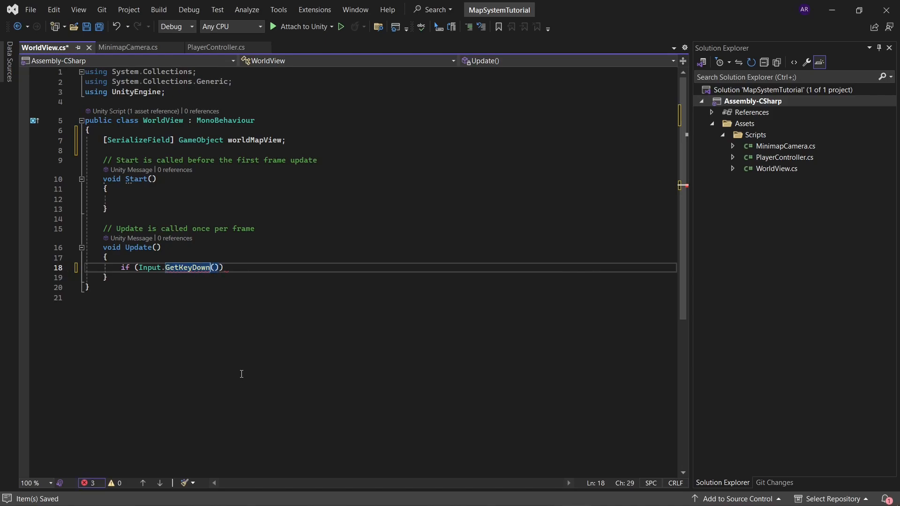
{"action": "key", "text": "Right"}
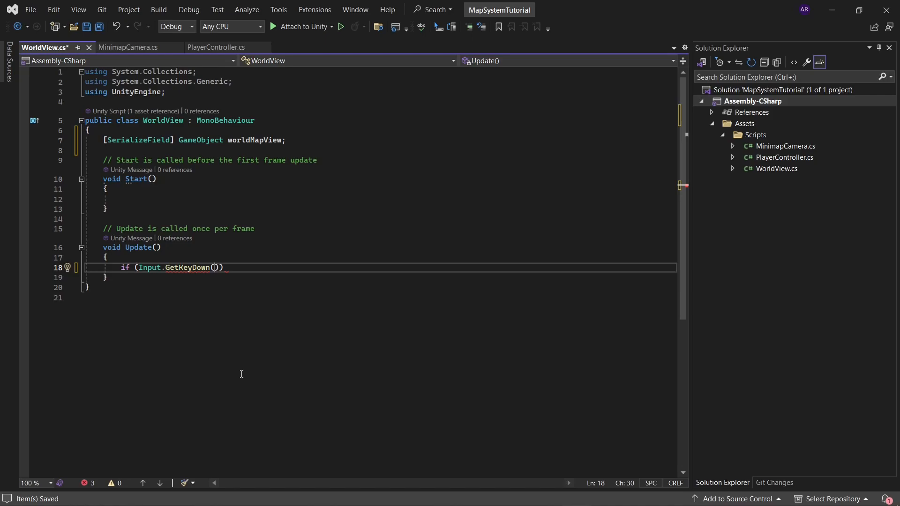
Step: Pass KeyCode.M to the GetKeyDown call and add an empty braces block for the if statement
{"action": "type", "text": "Key"}
{"action": "key", "text": "Tab"}
{"action": "type", "text": ".M"}
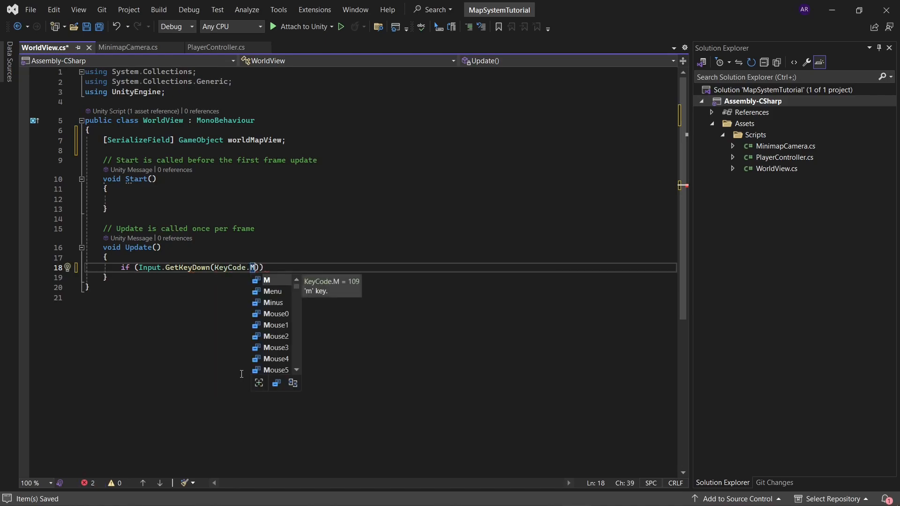
{"action": "key", "text": "Right"}
{"action": "key", "text": "Right"}
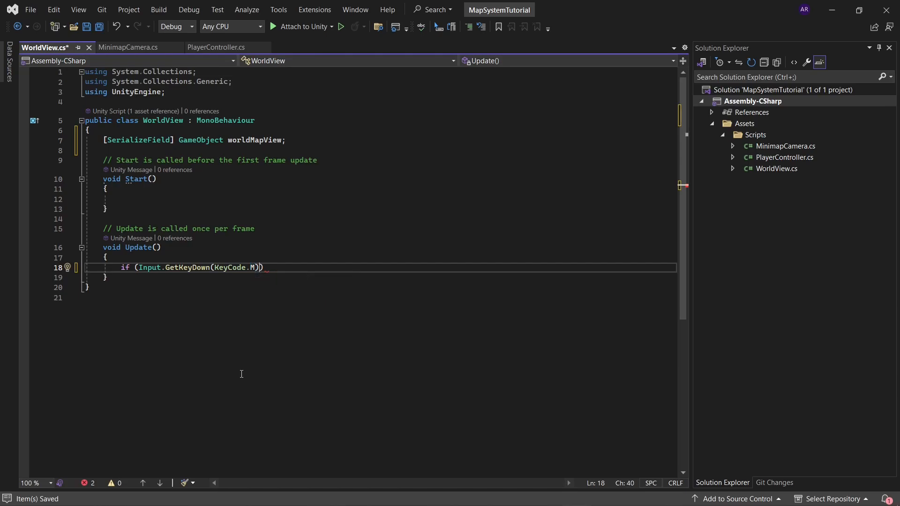
{"action": "type", "text": "{"}
{"action": "key", "text": "Return"}
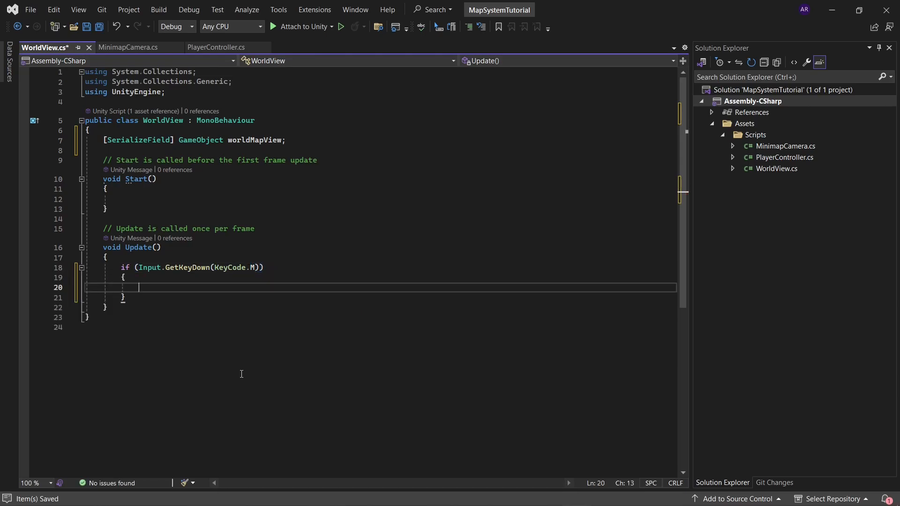
Step: Insert a copy of the worldMapView name inside the M-key block and start a member call on it
{"action": "double_click", "coordinate": [255, 139]}
{"action": "key", "text": "ctrl+c"}
{"action": "left_click", "coordinate": [241, 288]}
{"action": "key", "text": "ctrl+v"}
{"action": "type", "text": "."}
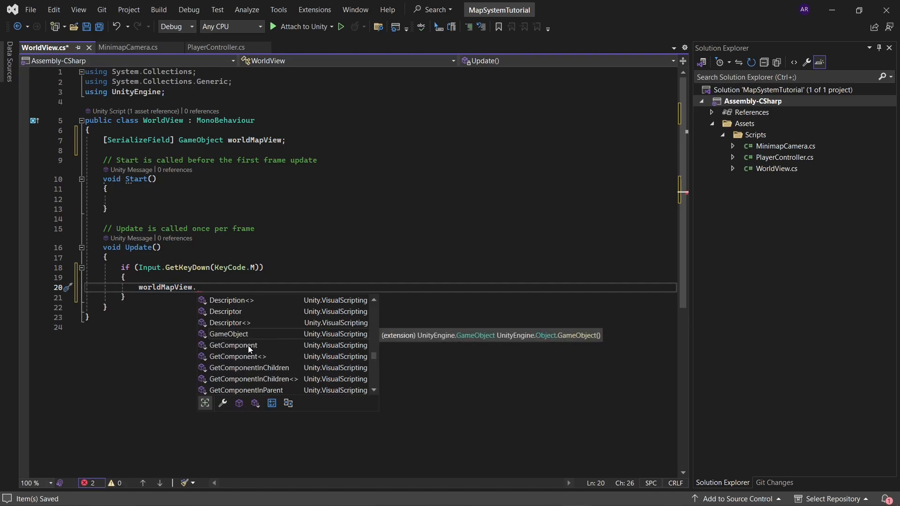
{"action": "type", "text": "se"}
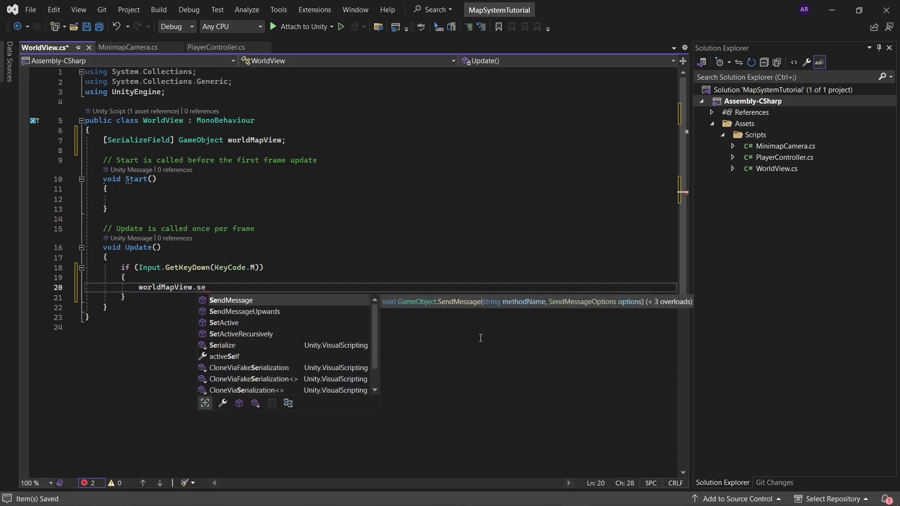
{"action": "key", "text": "BackSpace"}
{"action": "key", "text": "BackSpace"}
{"action": "type", "text": "em"}
{"action": "key", "text": "BackSpace"}
{"action": "key", "text": "BackSpace"}
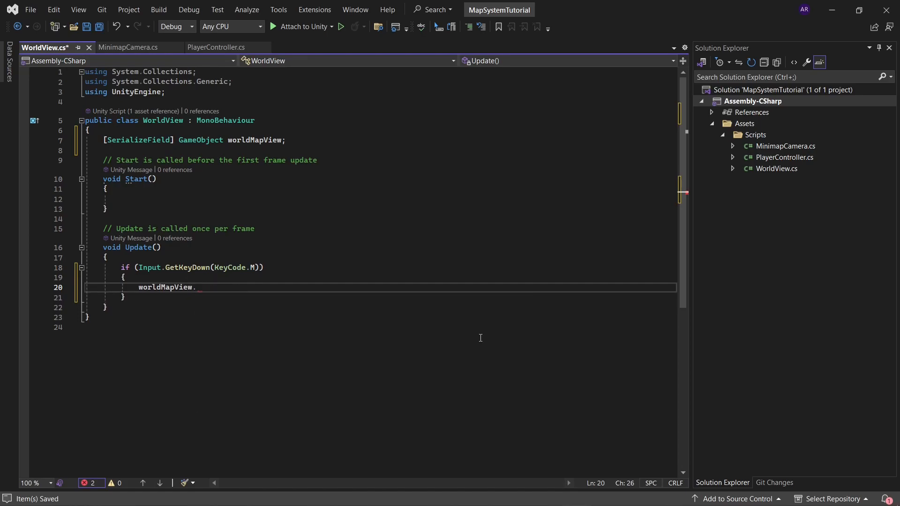
{"action": "type", "text": "ena"}
{"action": "key", "text": "BackSpace"}
{"action": "key", "text": "BackSpace"}
{"action": "key", "text": "BackSpace"}
Step: Complete the worldMapView line in the M-key block as SetActive(false);
{"action": "type", "text": "Set"}
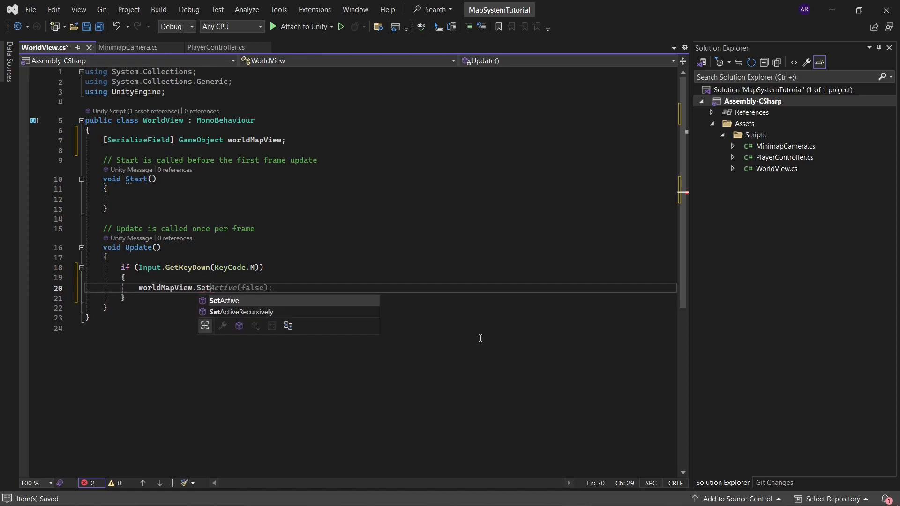
{"action": "key", "text": "Tab"}
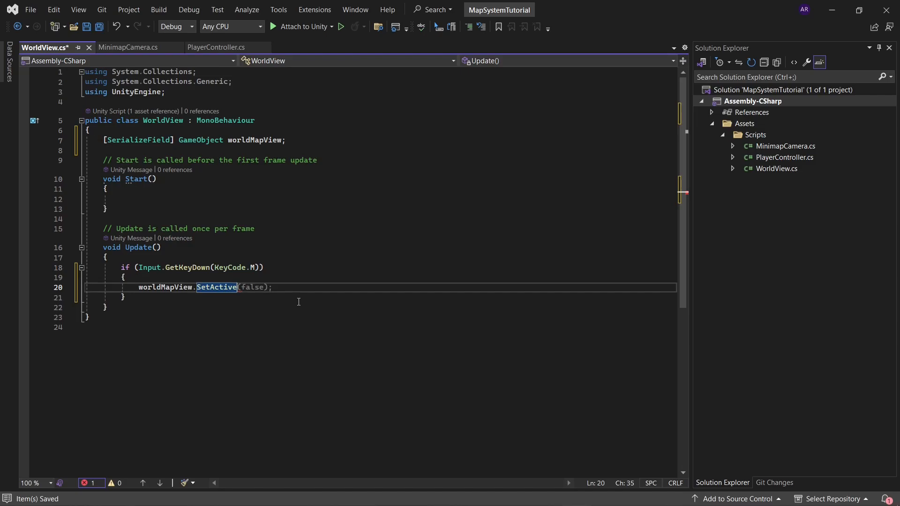
{"action": "key", "text": "Tab"}
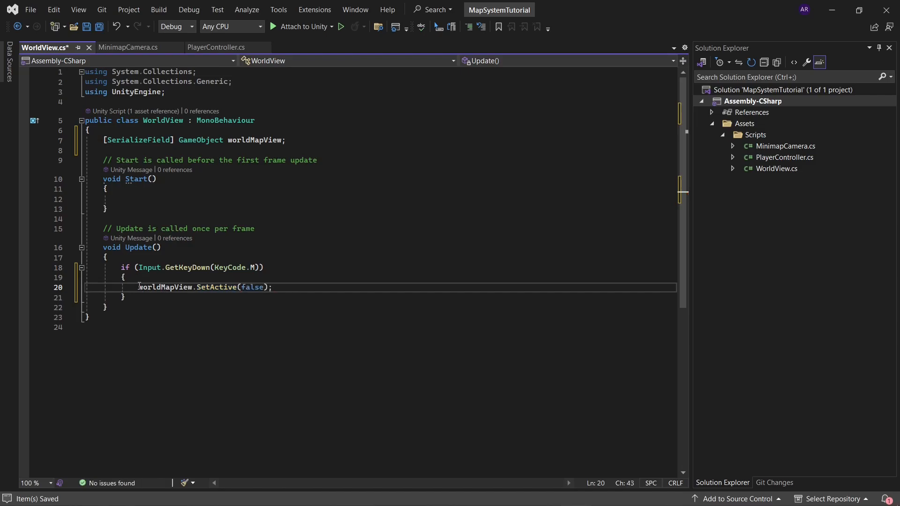
Step: Add a nested if (worldMapView.activeSelf) with an empty block above the SetActive line
{"action": "left_click_drag", "start_coordinate": [139, 287], "coordinate": [281, 289]}
{"action": "left_click", "coordinate": [227, 278]}
{"action": "key", "text": "Return"}
{"action": "type", "text": "if ("}
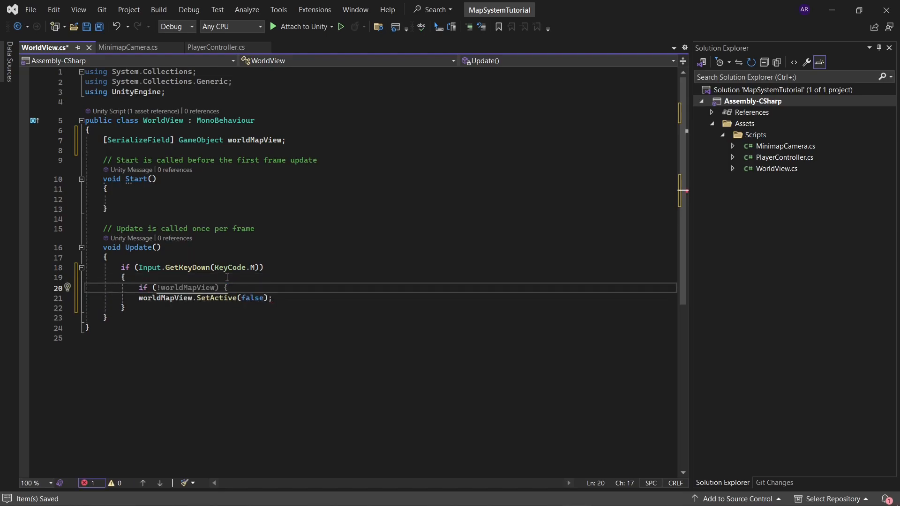
{"action": "type", "text": "worldMapView."}
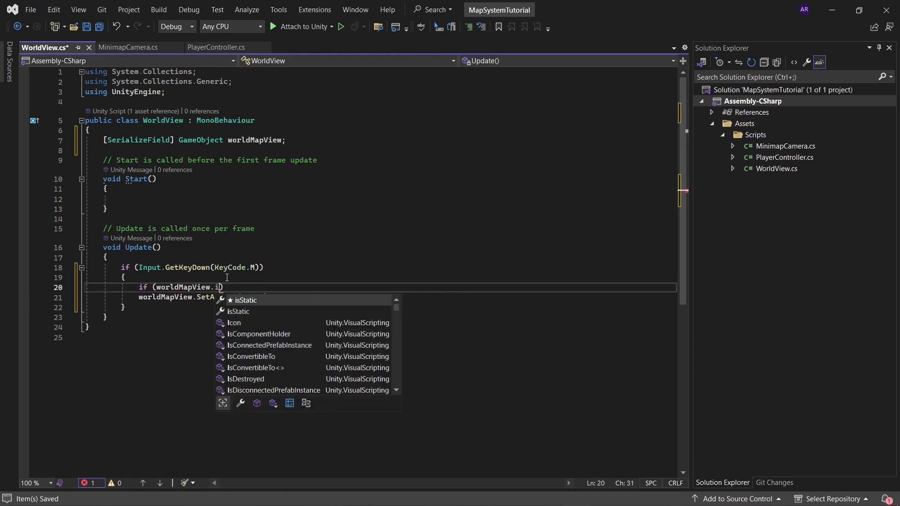
{"action": "type", "text": "ac"}
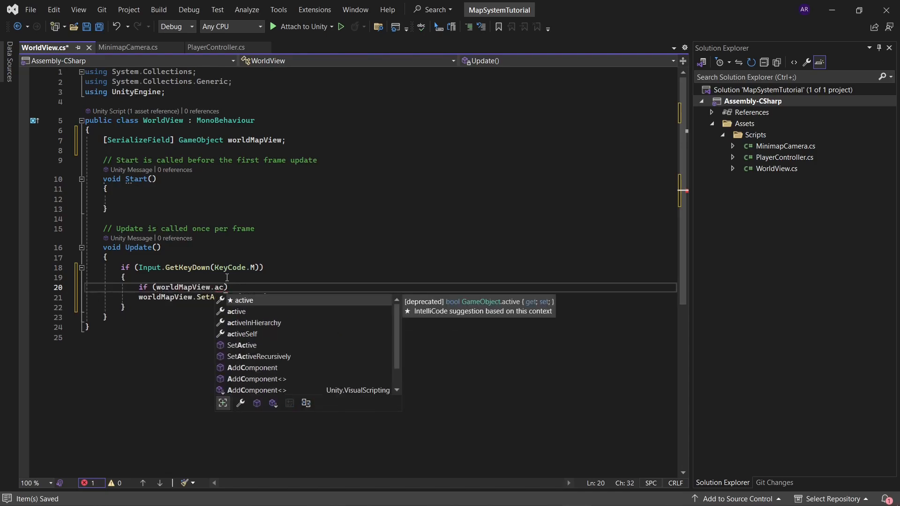
{"action": "key", "text": "Tab"}
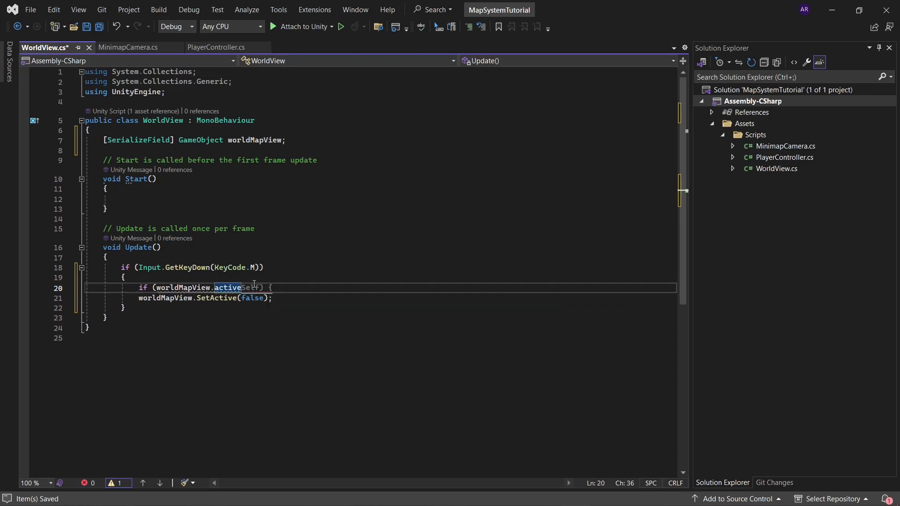
{"action": "key", "text": "Tab"}
{"action": "key", "text": "Return"}
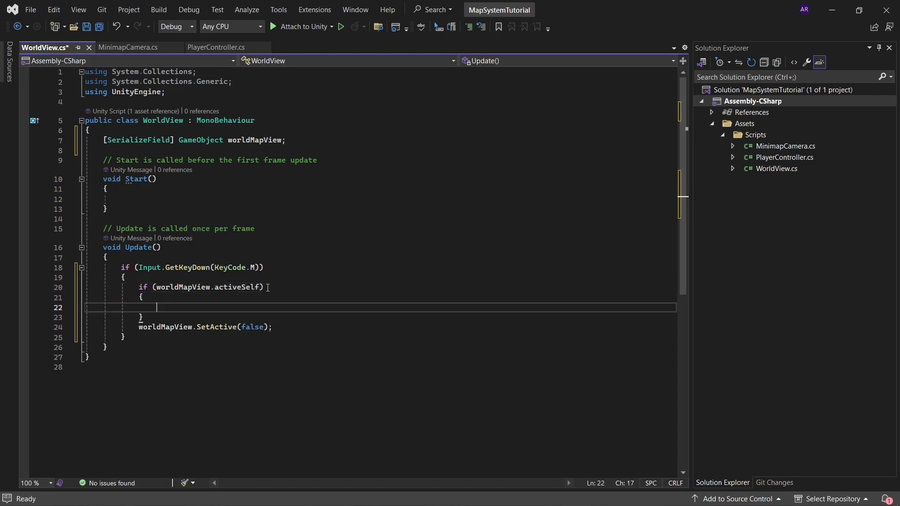
Step: Copy the worldMapView.SetActive(false); line into the nested activeSelf block and delete the original line below it
{"action": "left_click_drag", "start_coordinate": [273, 326], "coordinate": [138, 326]}
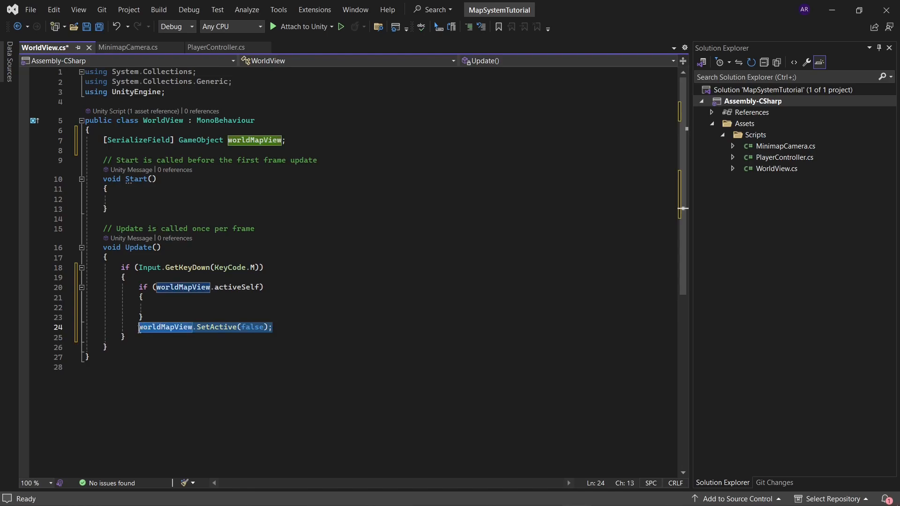
{"action": "key", "text": "ctrl+c"}
{"action": "left_click", "coordinate": [189, 308]}
{"action": "key", "text": "ctrl+v"}
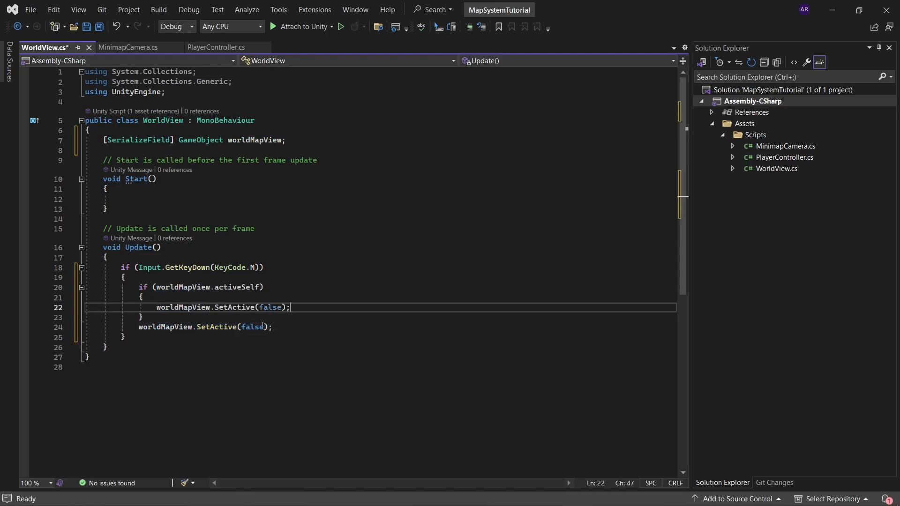
{"action": "left_click", "coordinate": [280, 324]}
{"action": "left_click_drag", "start_coordinate": [280, 324], "coordinate": [275, 318]}
{"action": "key", "text": "BackSpace"}
Step: Duplicate the whole nested activeSelf if block directly below itself
{"action": "key", "text": "shift+Up"}
{"action": "key", "text": "shift+Up"}
{"action": "key", "text": "shift+Up"}
{"action": "key", "text": "shift+Left"}
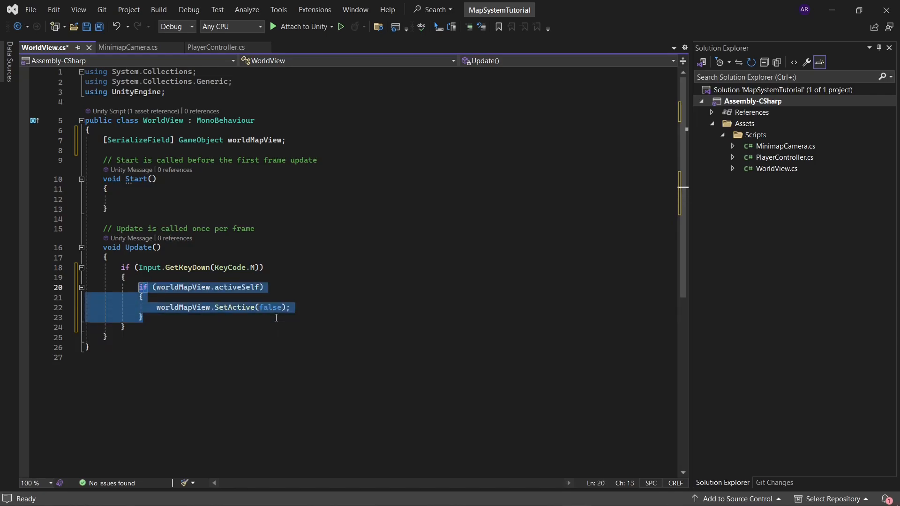
{"action": "key", "text": "Down"}
{"action": "left_click", "coordinate": [268, 317]}
{"action": "key", "text": "Return"}
{"action": "key", "text": "ctrl+v"}
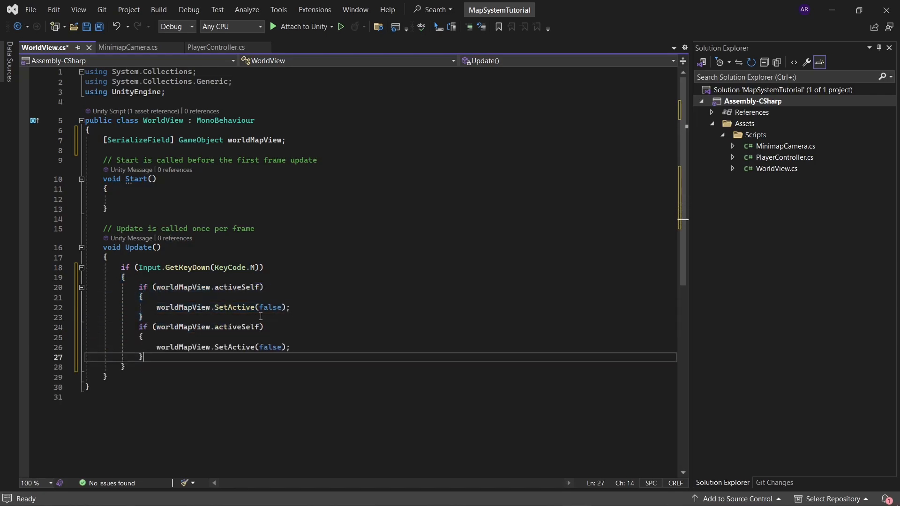
Step: Turn the second nested if (worldMapView.activeSelf) statement into a plain else branch of the first one
{"action": "left_click", "coordinate": [138, 327]}
{"action": "type", "text": "else"}
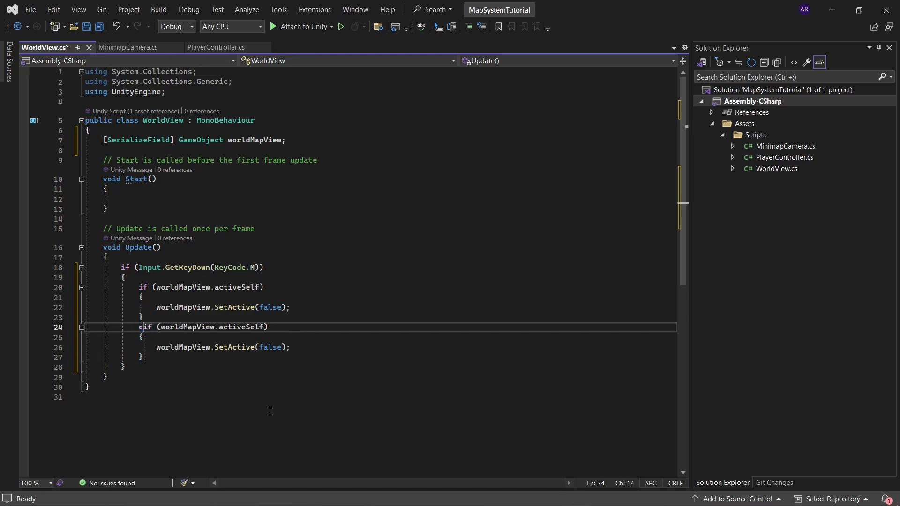
{"action": "key", "text": "ctrl+shift+Right"}
{"action": "key", "text": "ctrl+shift+Right"}
{"action": "key", "text": "ctrl+shift+Right"}
{"action": "key", "text": "ctrl+shift+Right"}
{"action": "key", "text": "ctrl+shift+Right"}
{"action": "key", "text": "ctrl+shift+Right"}
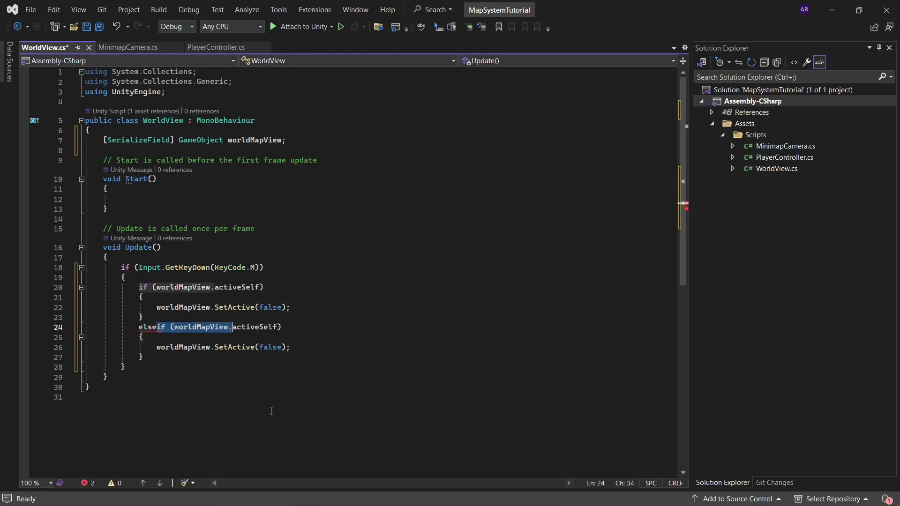
{"action": "key", "text": "Delete"}
Step: Change the SetActive argument inside the else block to true and save the WorldView script
{"action": "double_click", "coordinate": [269, 347]}
{"action": "key", "text": "BackSpace"}
{"action": "type", "text": "true"}
{"action": "left_click", "coordinate": [307, 350]}
{"action": "key", "text": "ctrl+s"}
Step: Switch to Unity and assign the WorldMapView object to the World Map View reference of InputManager's World View script
{"action": "key", "text": "alt+Tab"}
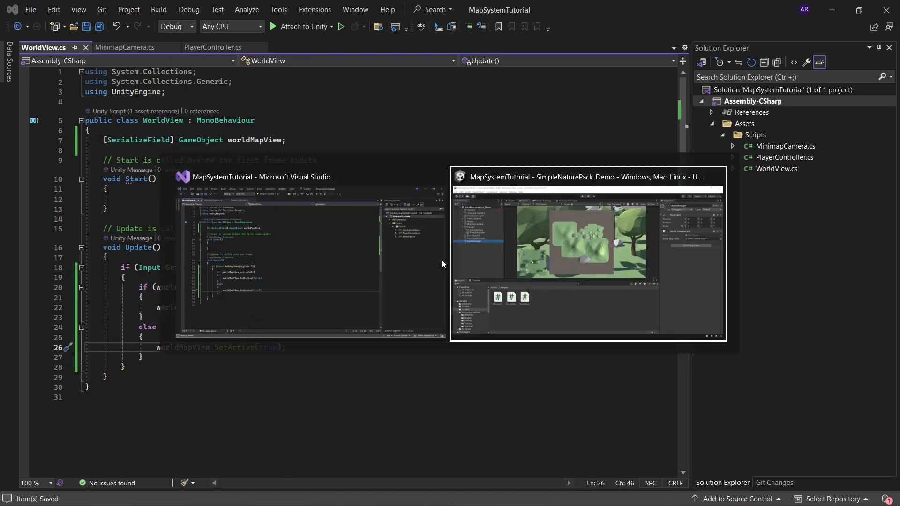
{"action": "left_click", "coordinate": [502, 260]}
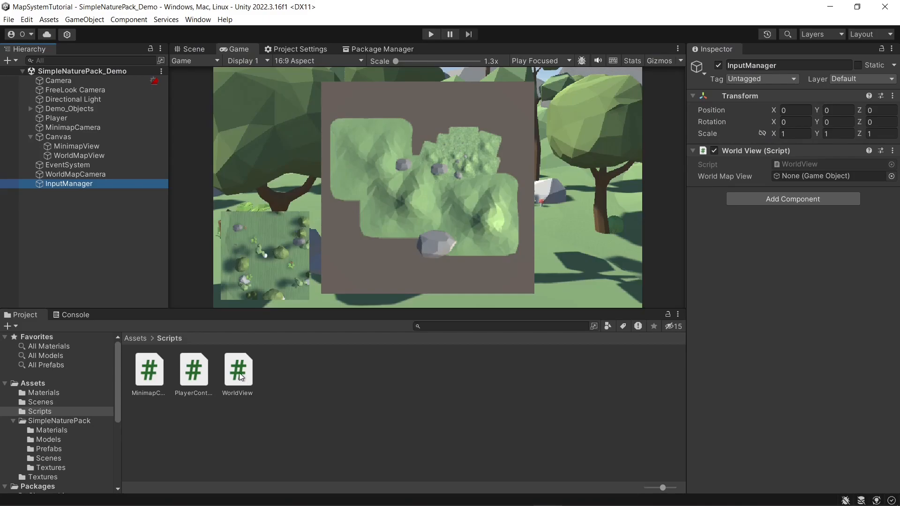
{"action": "left_click_drag", "start_coordinate": [76, 156], "coordinate": [814, 175]}
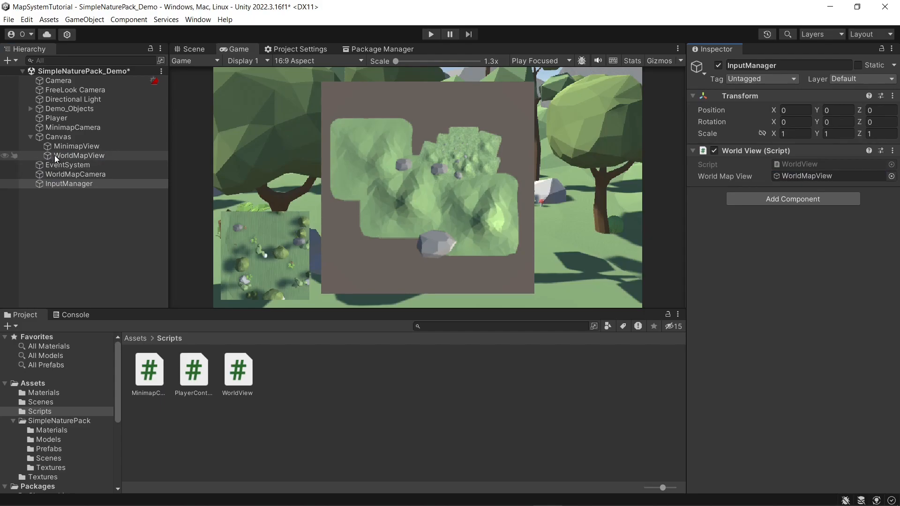
Step: Run the scene, test the world map's M-key toggle several times, and stop play mode
{"action": "left_click", "coordinate": [431, 34]}
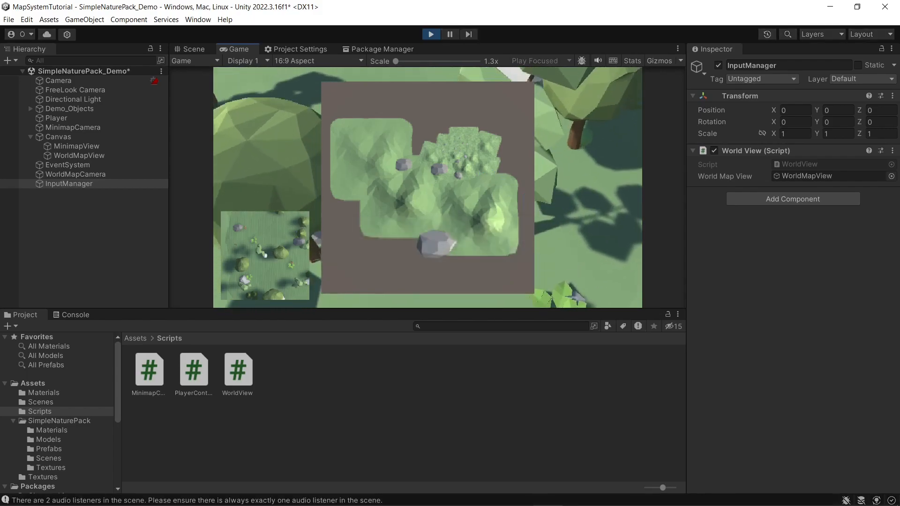
{"action": "key", "text": "m"}
{"action": "key", "text": "m"}
{"action": "key", "text": "m"}
{"action": "key", "text": "m"}
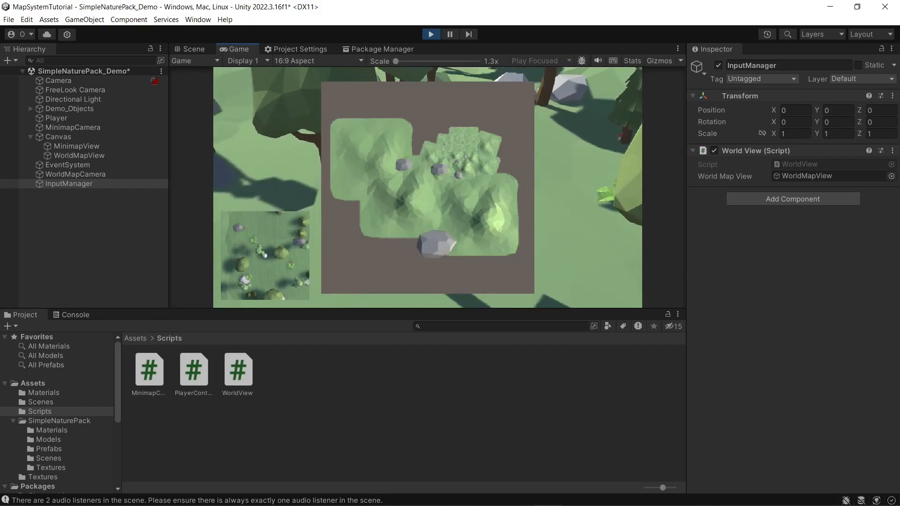
{"action": "key", "text": "m"}
{"action": "key", "text": "ctrl+p"}
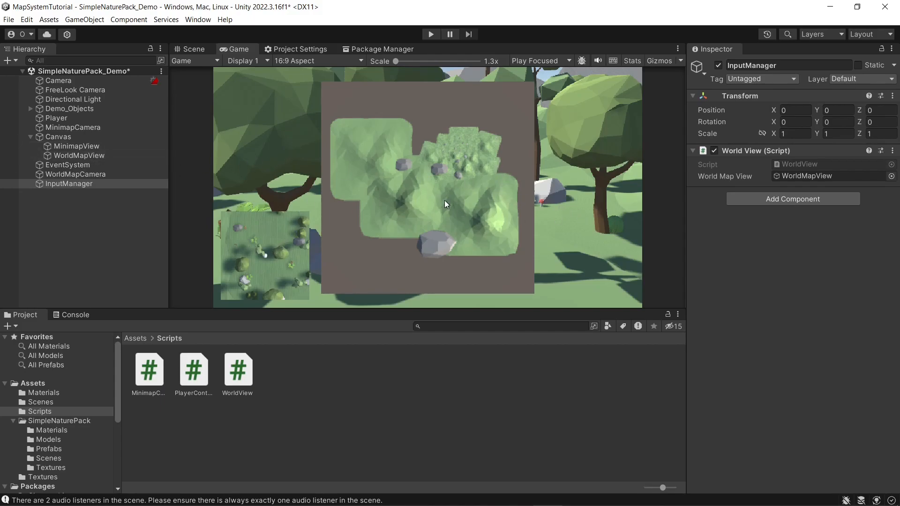
Step: Clear the InputManager selection and select the minimap view illustration texture in the Assets/Textures folder
{"action": "left_click", "coordinate": [119, 228]}
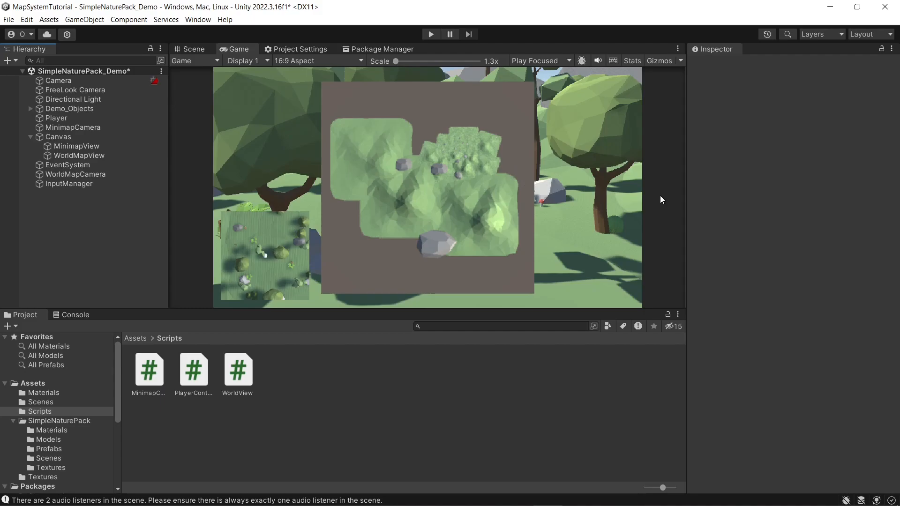
{"action": "left_click", "coordinate": [649, 372]}
{"action": "left_click", "coordinate": [136, 338]}
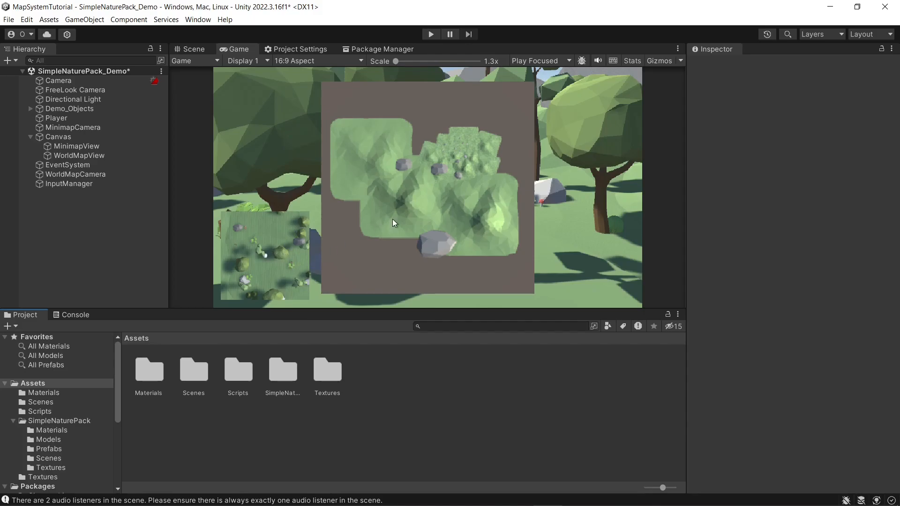
{"action": "double_click", "coordinate": [328, 371]}
{"action": "left_click", "coordinate": [151, 368]}
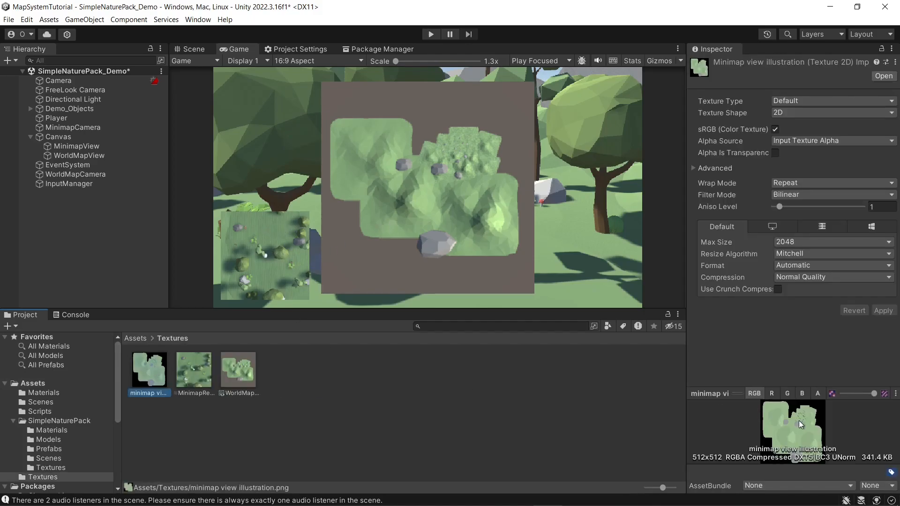